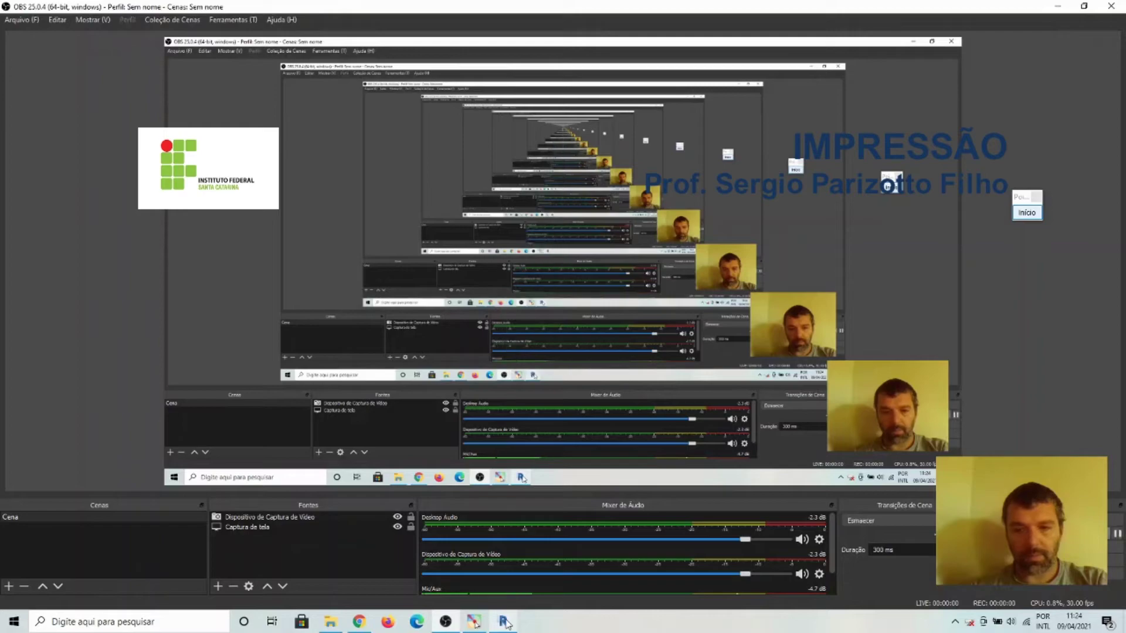
Step: Switch from OBS Studio to Revit showing sheet A101 - PLANTAS e TABELAS
click(504, 623)
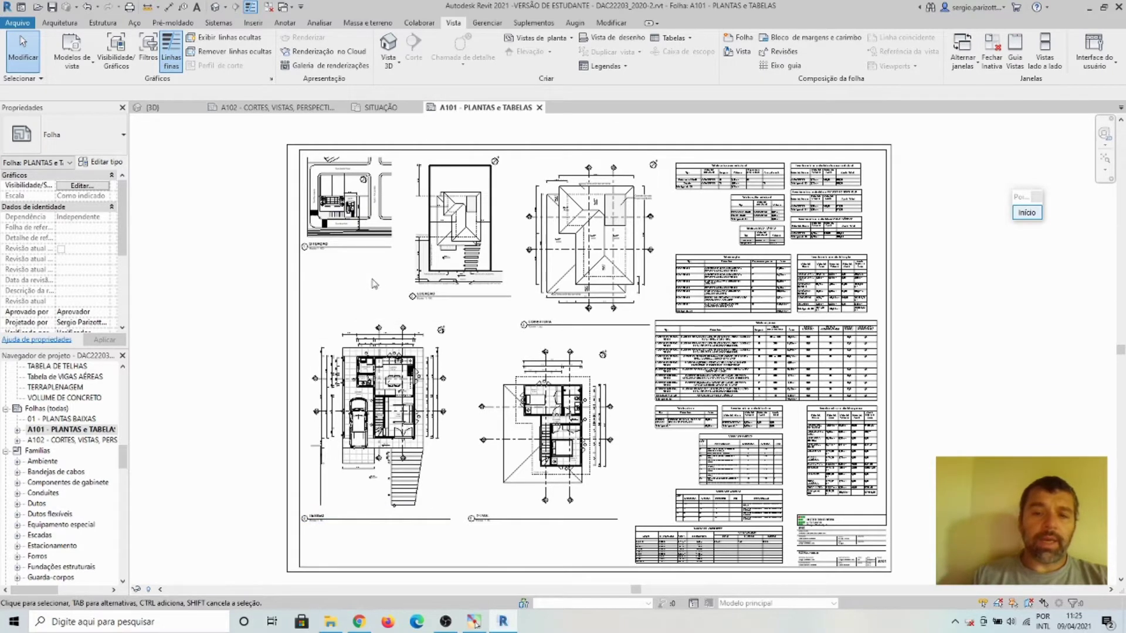
scroll(374, 284, up, 2)
scroll(374, 284, up, 2)
middle_drag(381, 276, 452, 405)
scroll(431, 371, up, 2)
scroll(525, 468, down, 2)
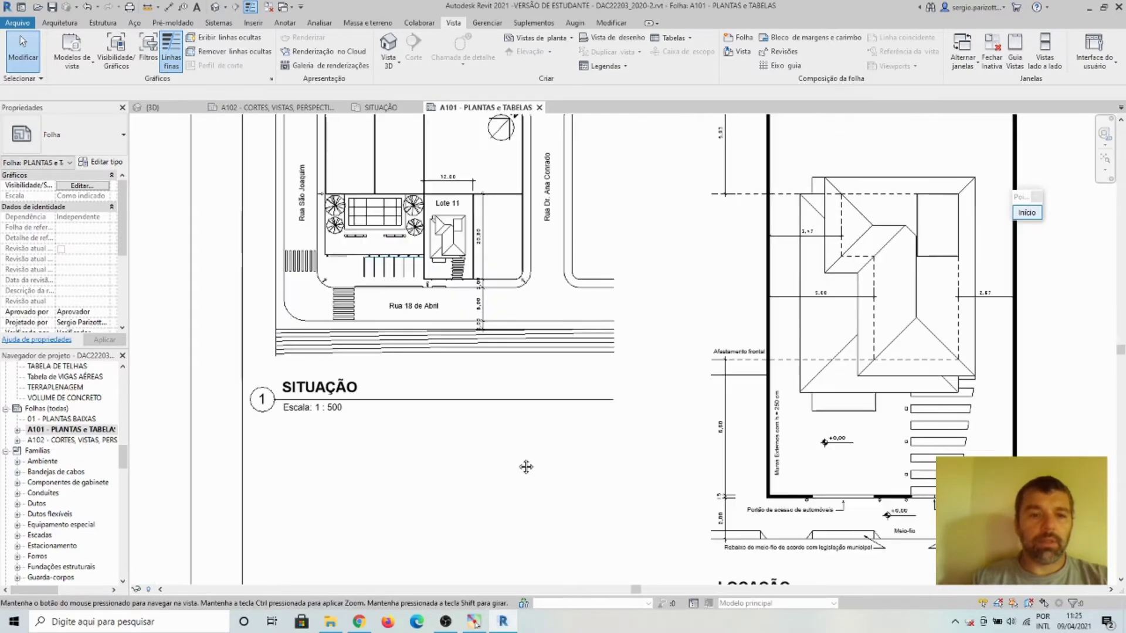
scroll(529, 441, up, 1)
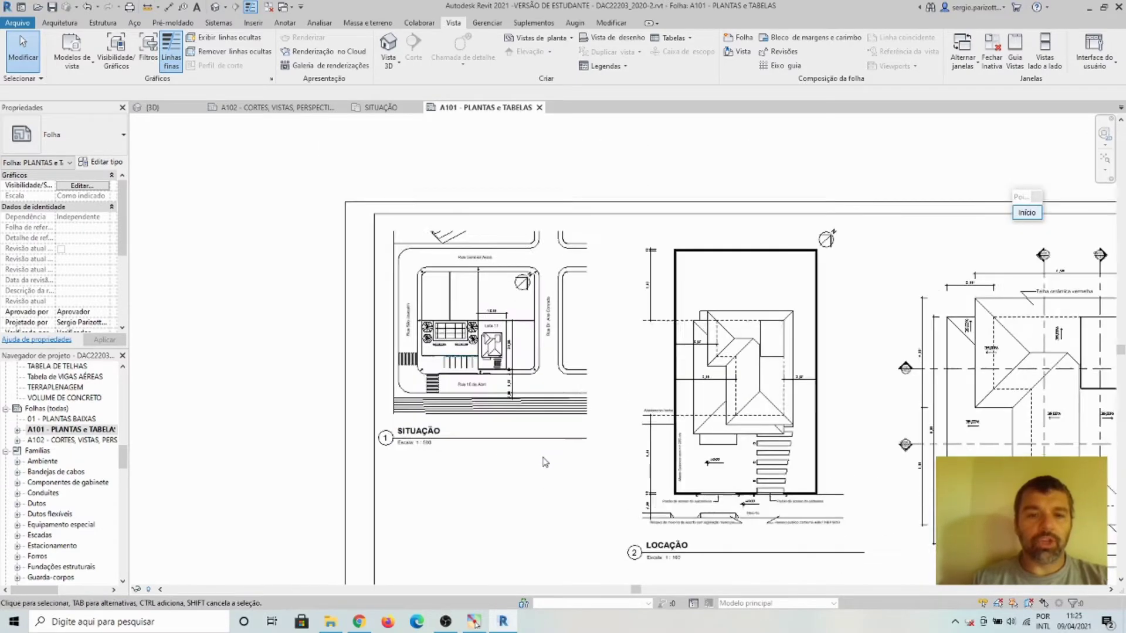
scroll(528, 436, up, 1)
scroll(525, 431, down, 2)
scroll(516, 420, down, 2)
middle_drag(513, 415, 371, 282)
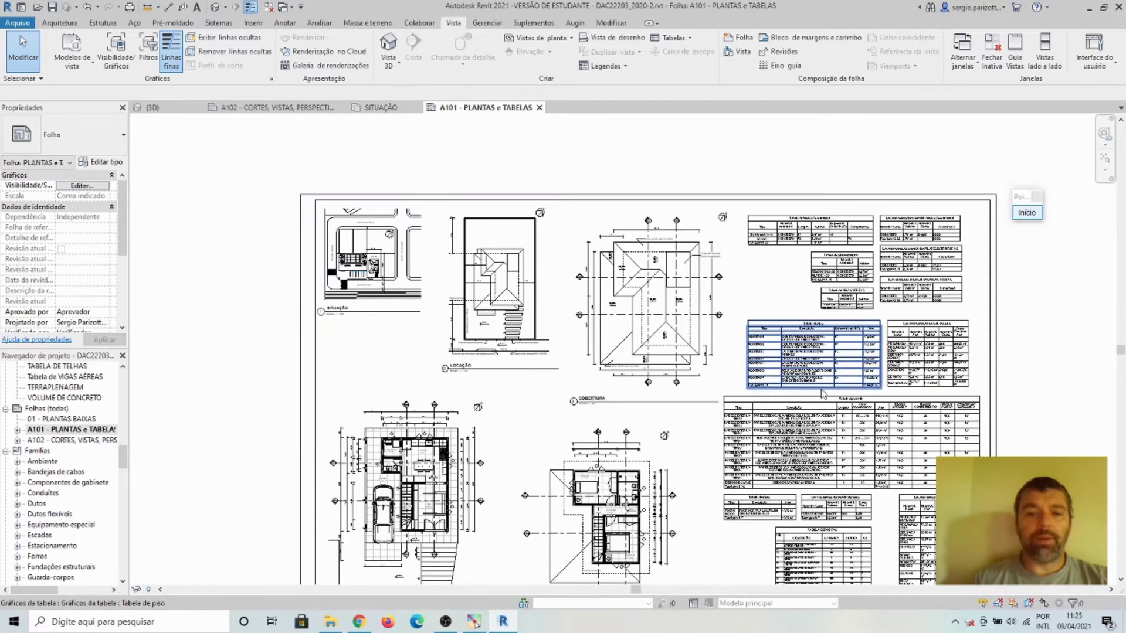
scroll(822, 393, down, 3)
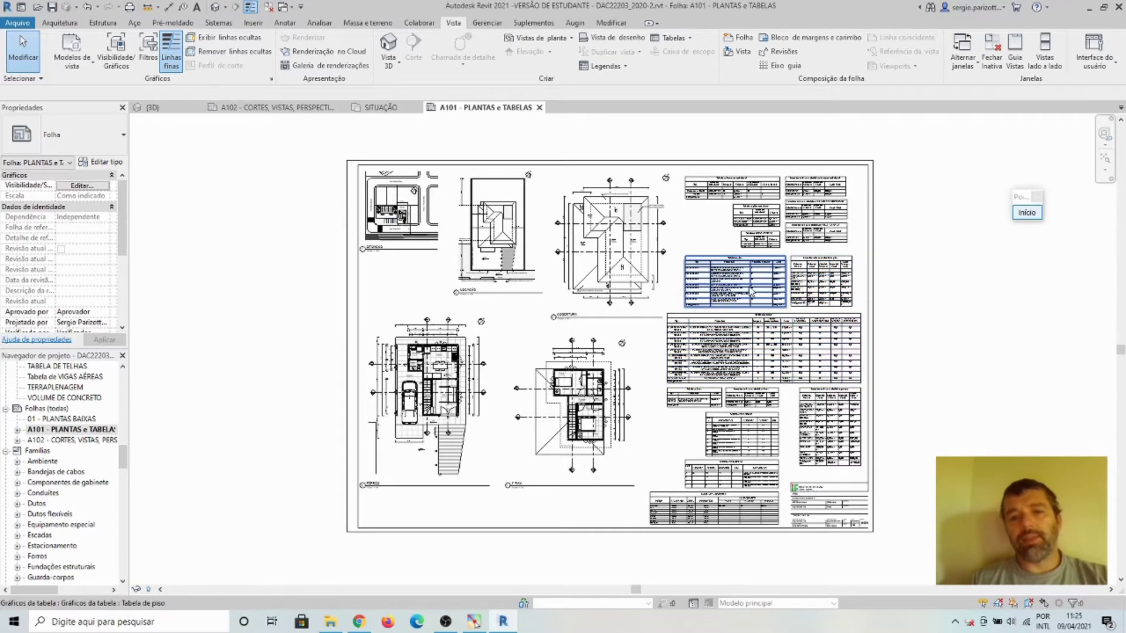
scroll(752, 291, up, 2)
scroll(745, 291, up, 1)
scroll(733, 291, up, 2)
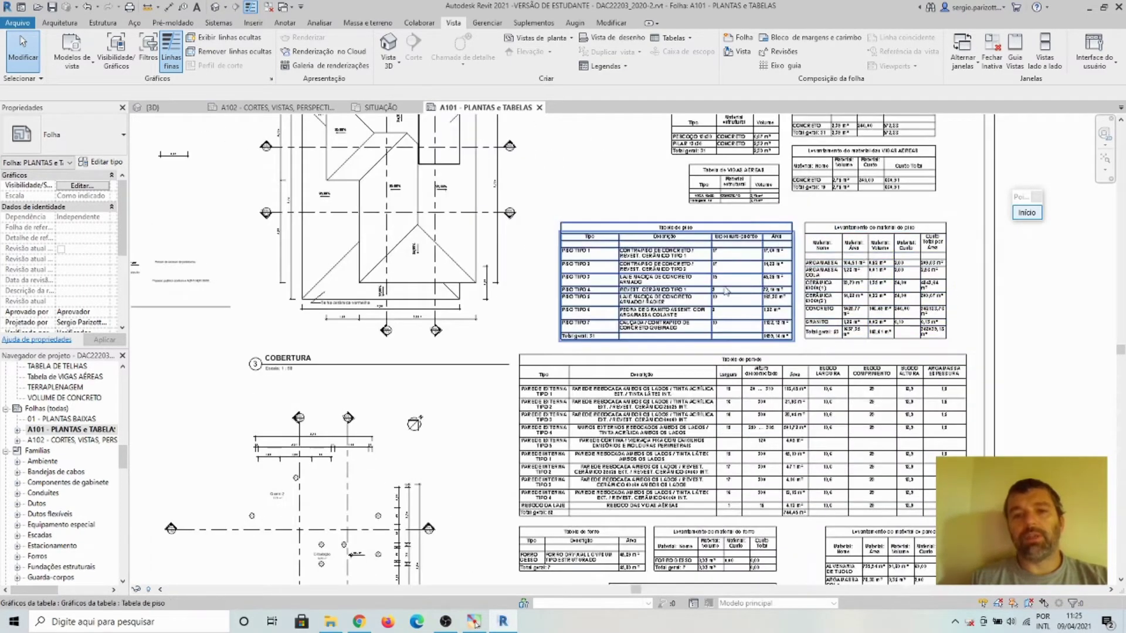
scroll(727, 293, down, 3)
scroll(736, 335, down, 1)
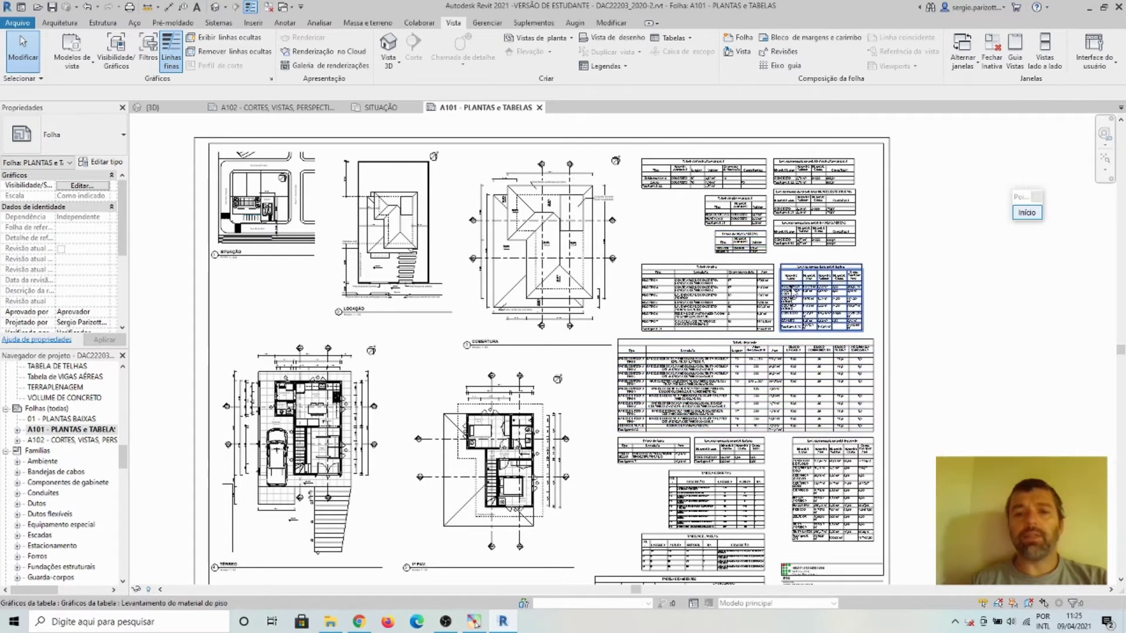
scroll(792, 289, up, 5)
middle_drag(737, 581, 737, 378)
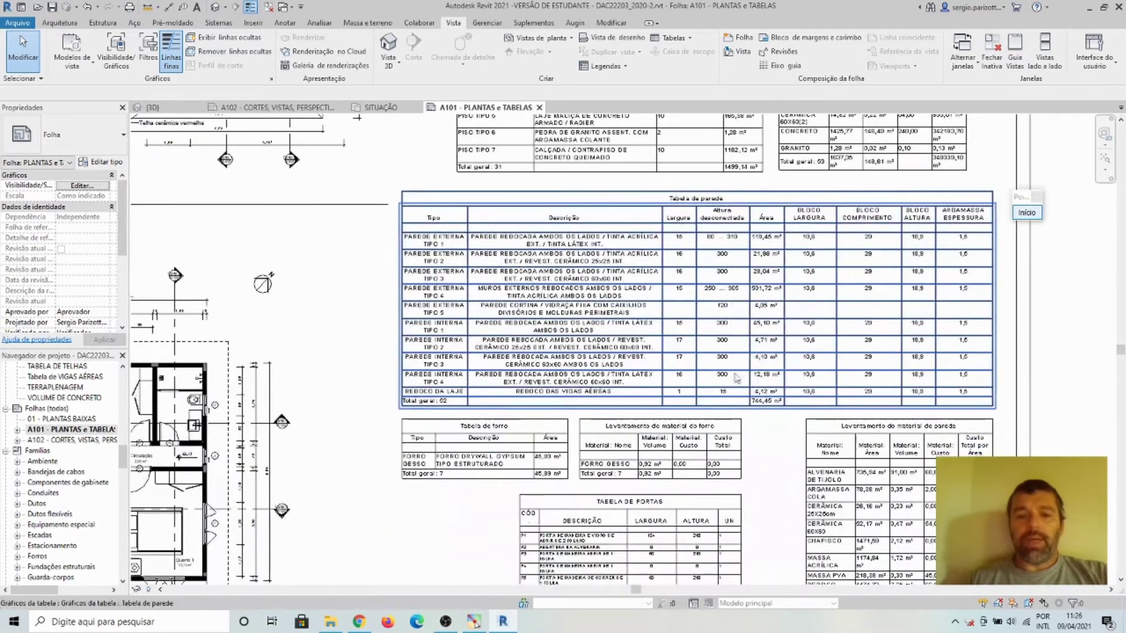
scroll(911, 446, down, 1)
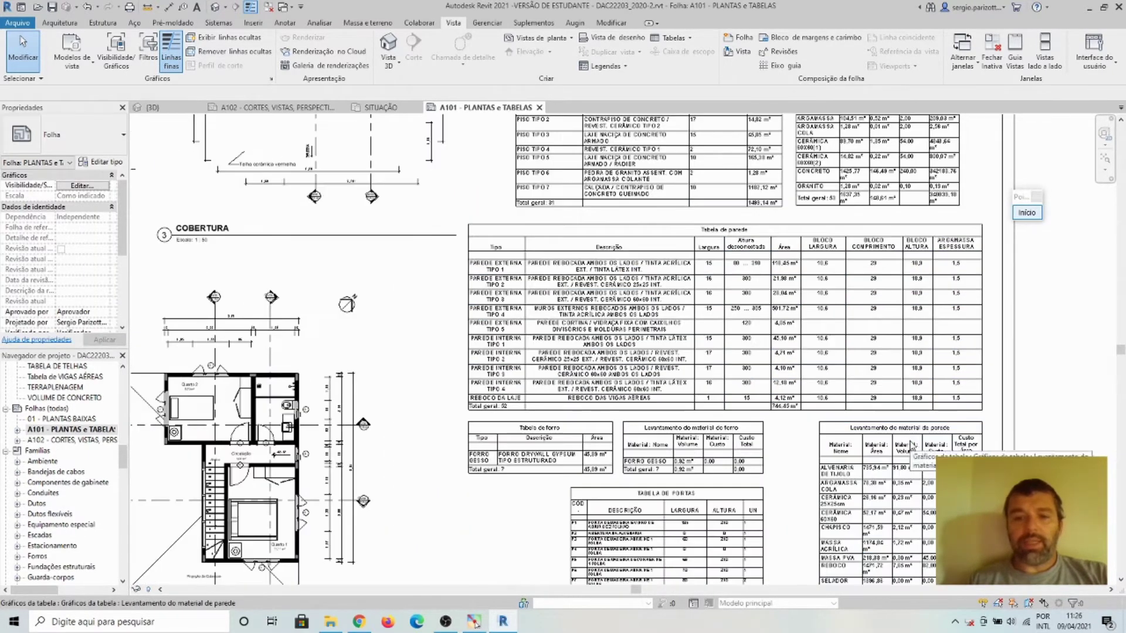
scroll(879, 444, down, 2)
scroll(856, 443, down, 2)
scroll(837, 443, down, 2)
scroll(833, 440, up, 1)
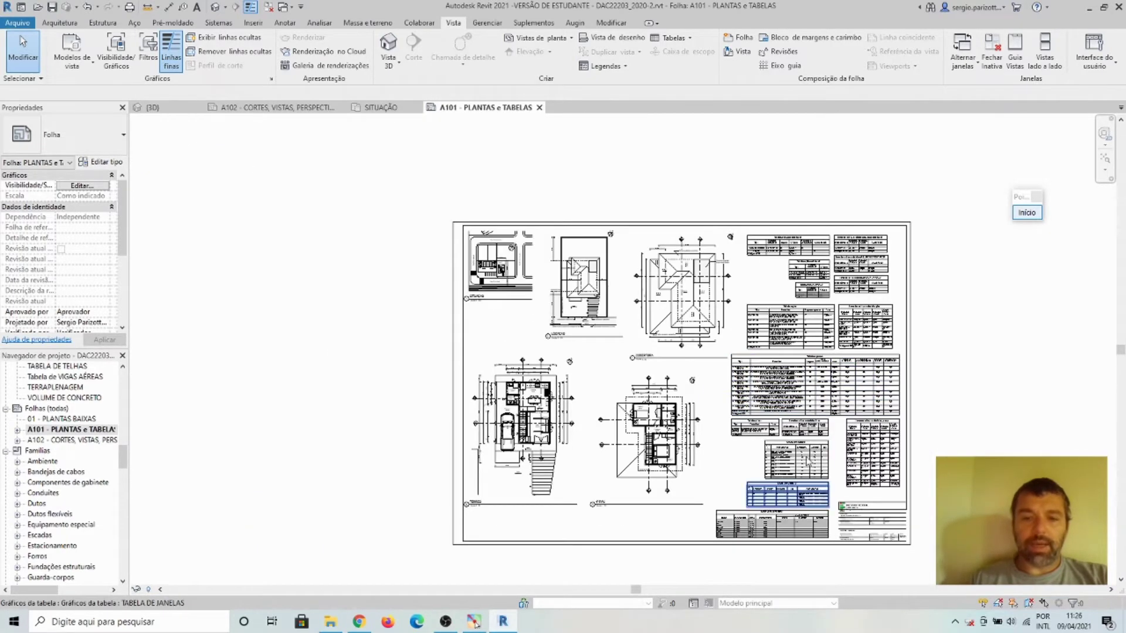
scroll(815, 431, up, 1)
scroll(798, 423, up, 1)
scroll(768, 404, up, 3)
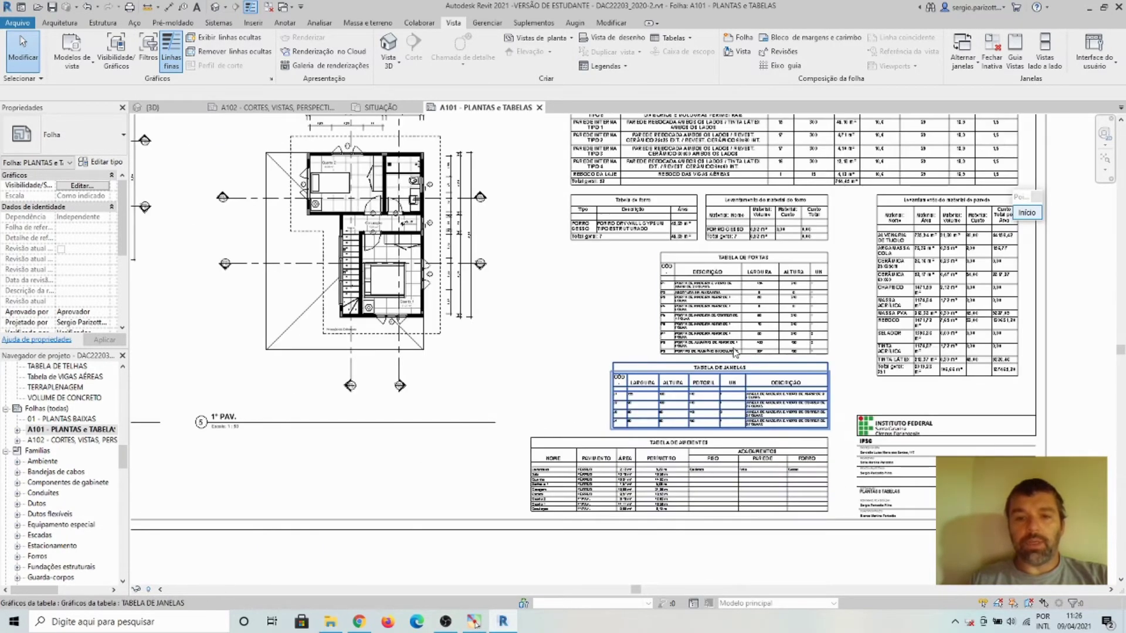
scroll(752, 305, up, 2)
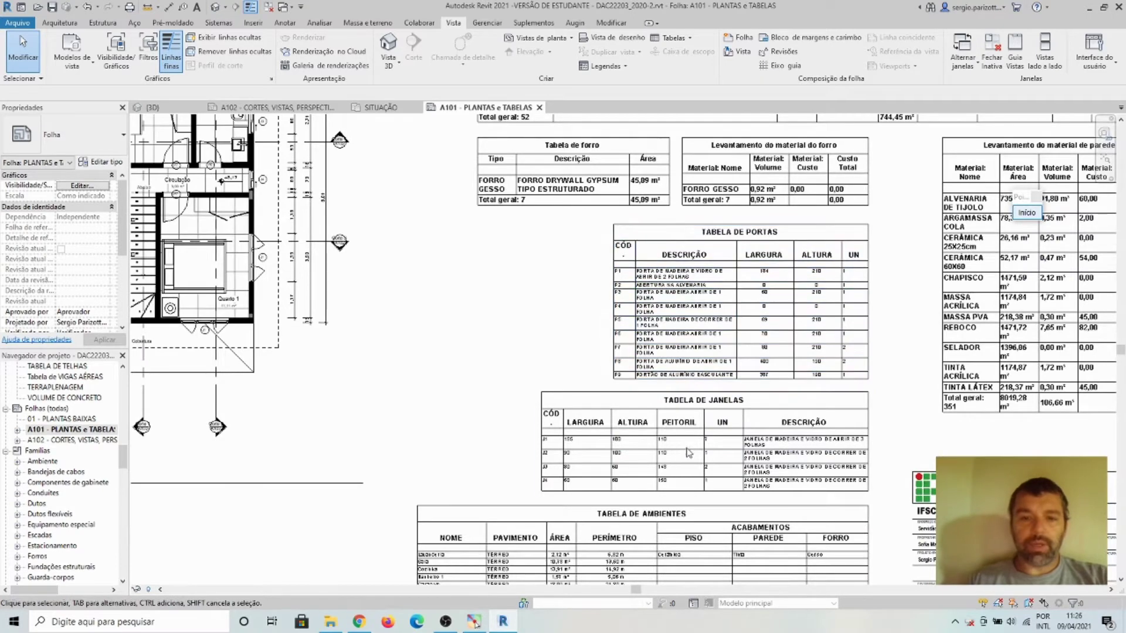
scroll(717, 414, down, 1)
scroll(717, 413, down, 2)
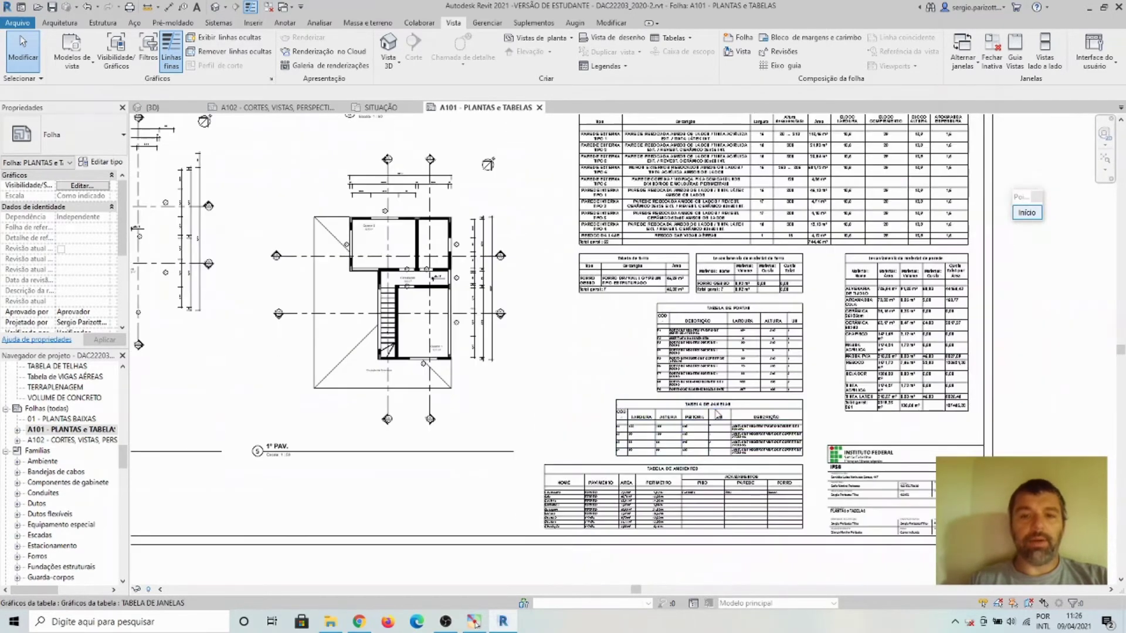
scroll(756, 381, down, 2)
middle_drag(776, 359, 762, 437)
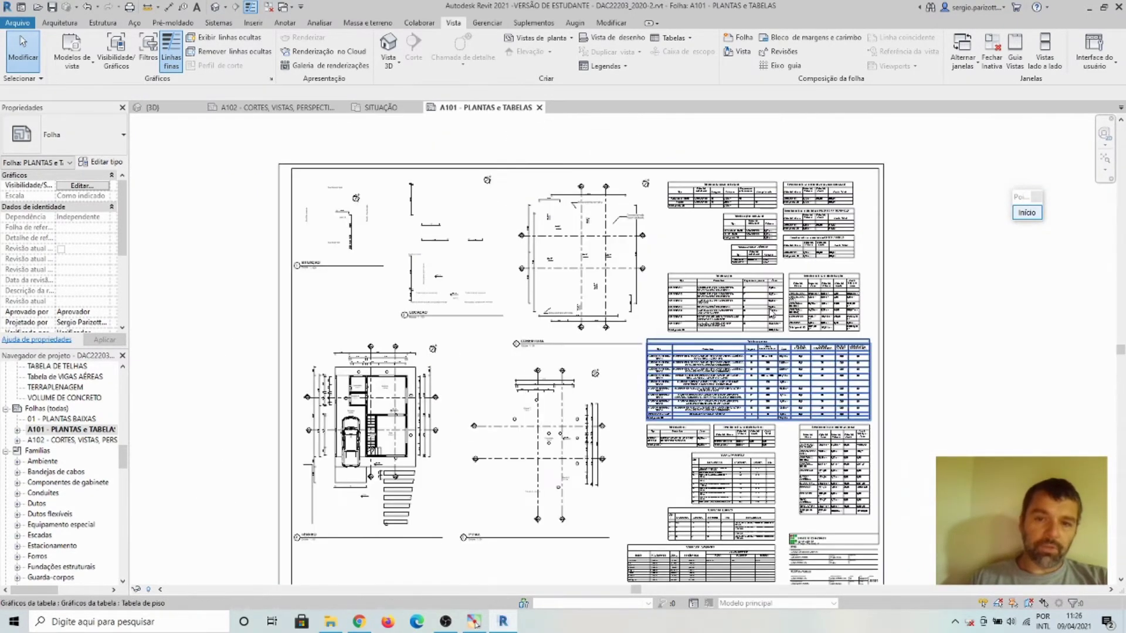
scroll(671, 338, down, 1)
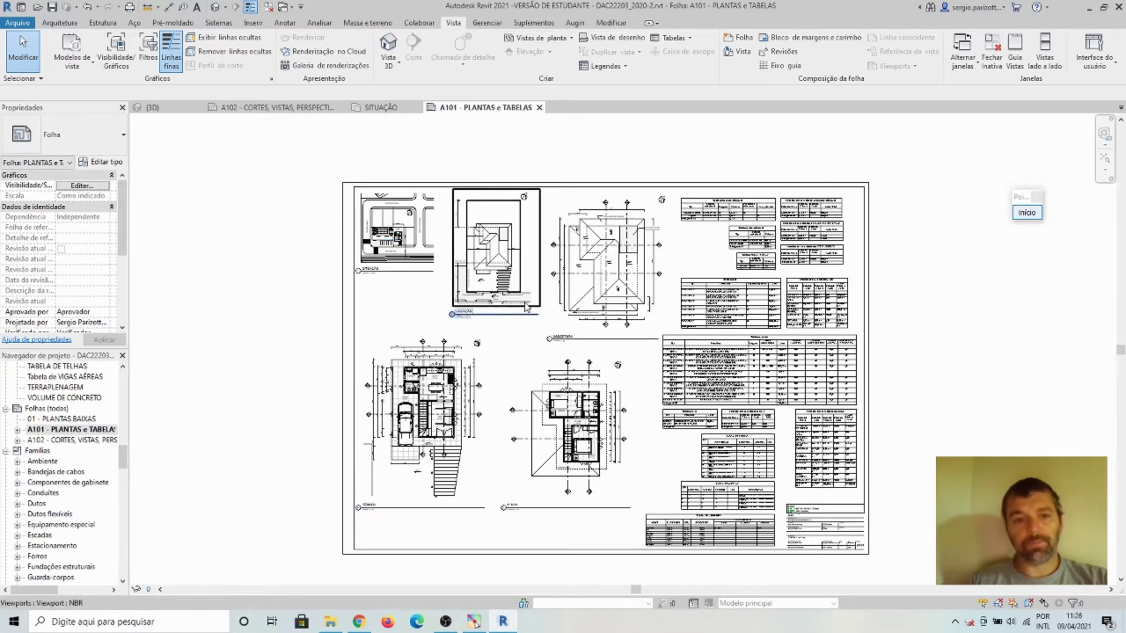
scroll(526, 307, up, 2)
scroll(487, 184, down, 2)
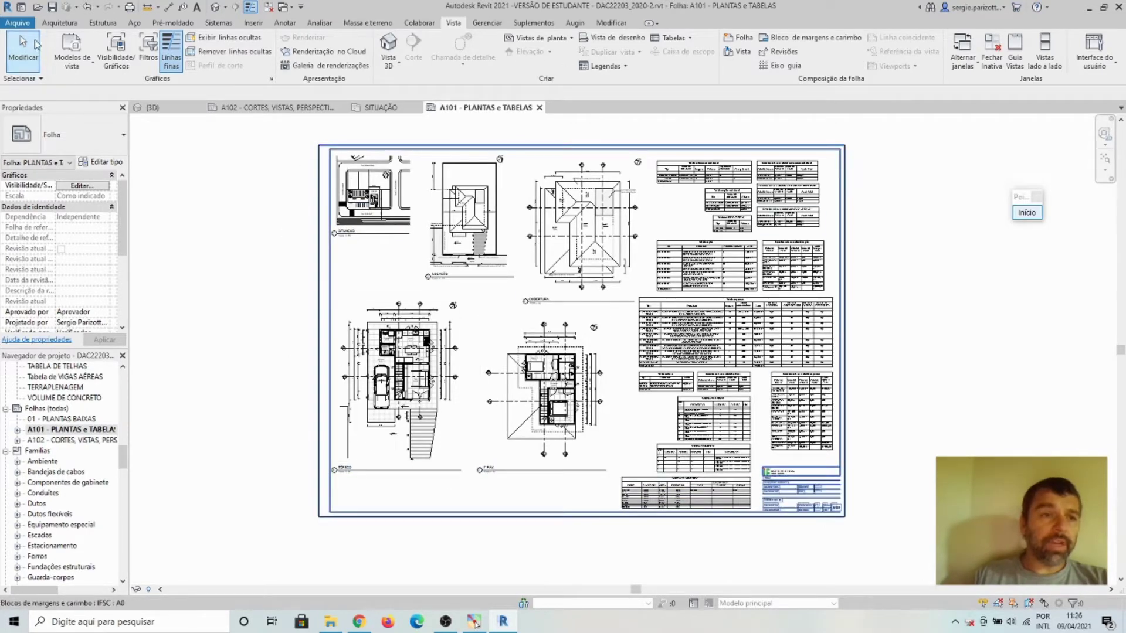
Step: Open the Imprimir dialog for sheet A101, briefly checking the Arquivo menu first
click(22, 25)
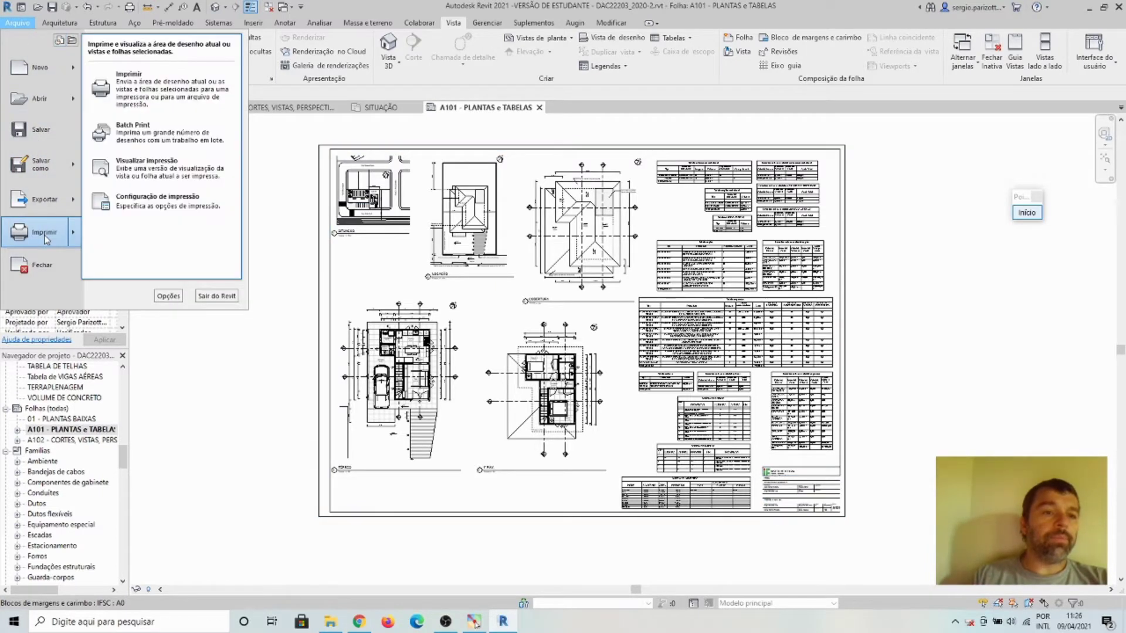
mouse_move(42, 231)
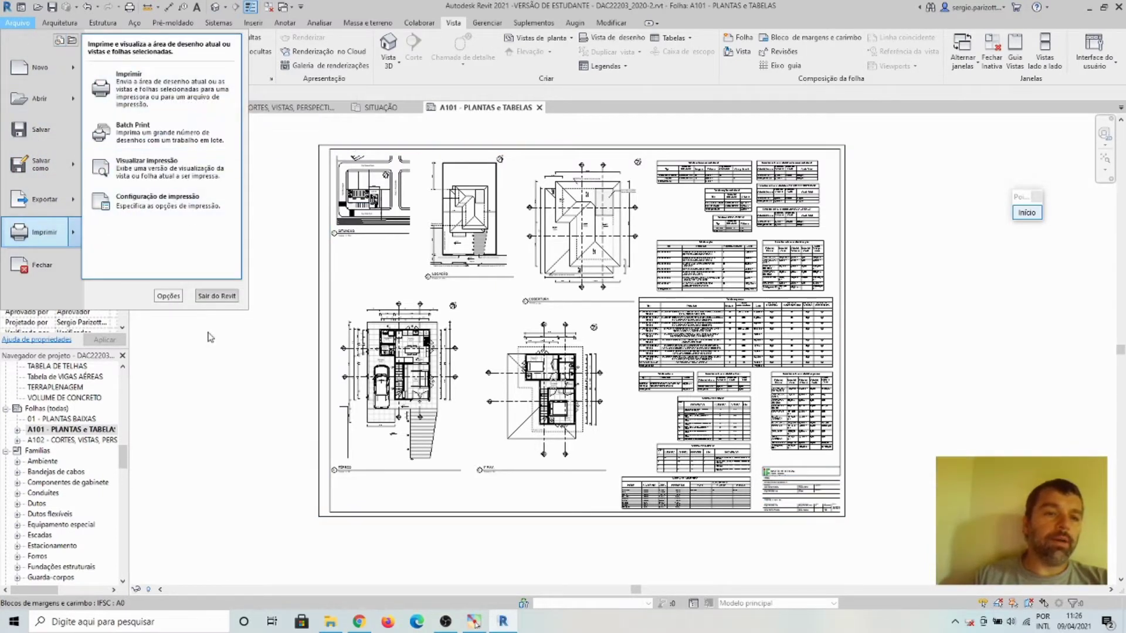
click(219, 358)
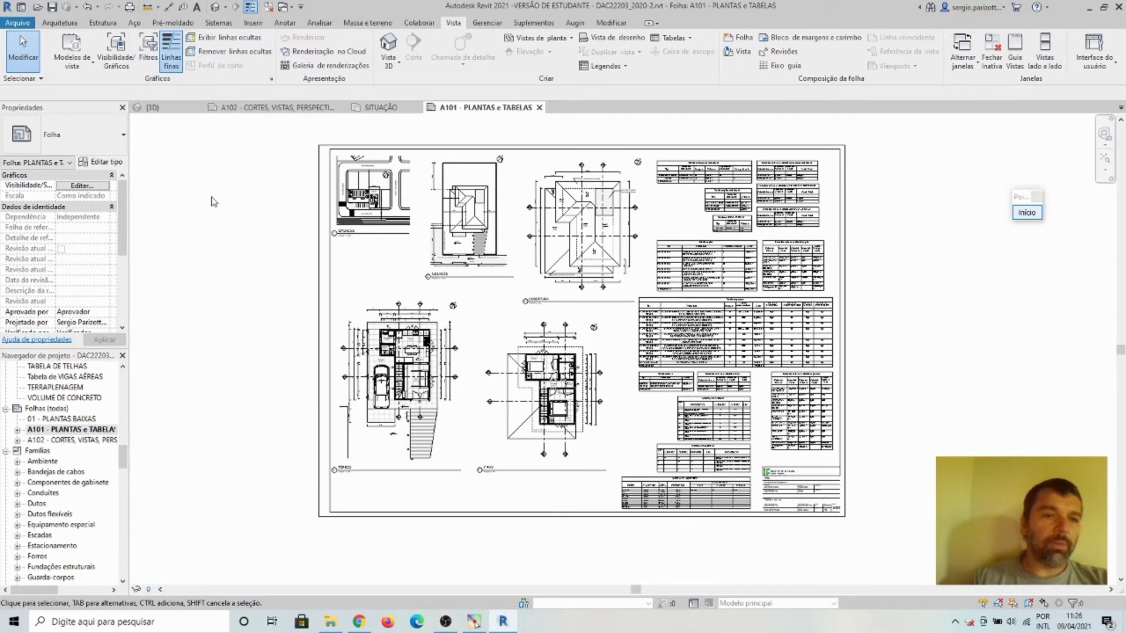
key(ctrl+p)
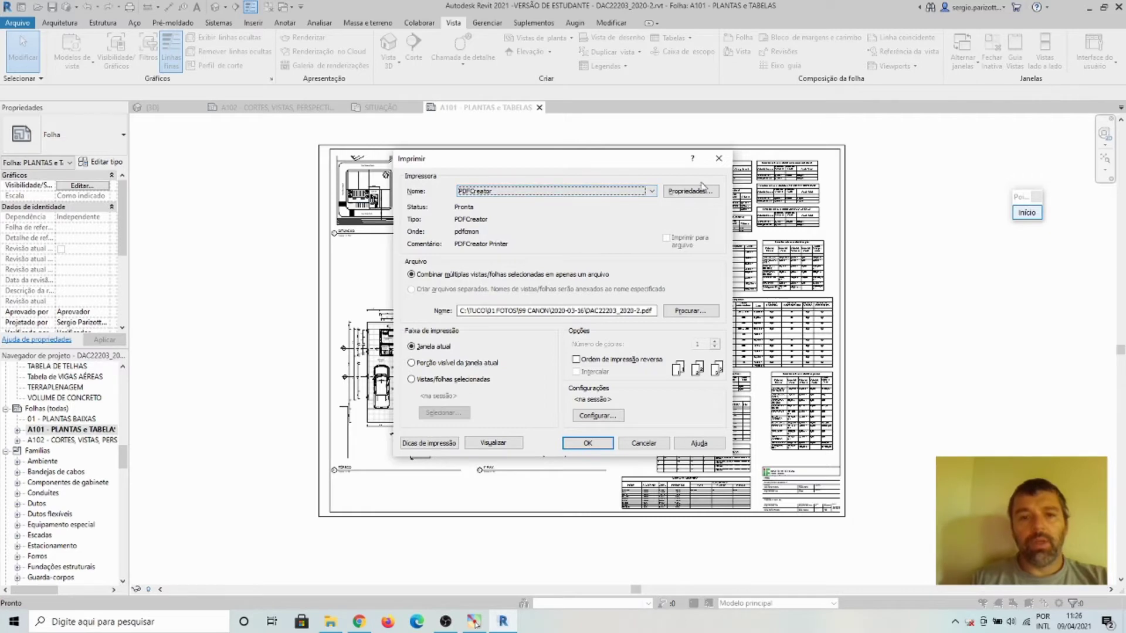
Step: Keep PDFCreator as the printer and set its paper size to A0 in document properties
click(652, 191)
click(653, 192)
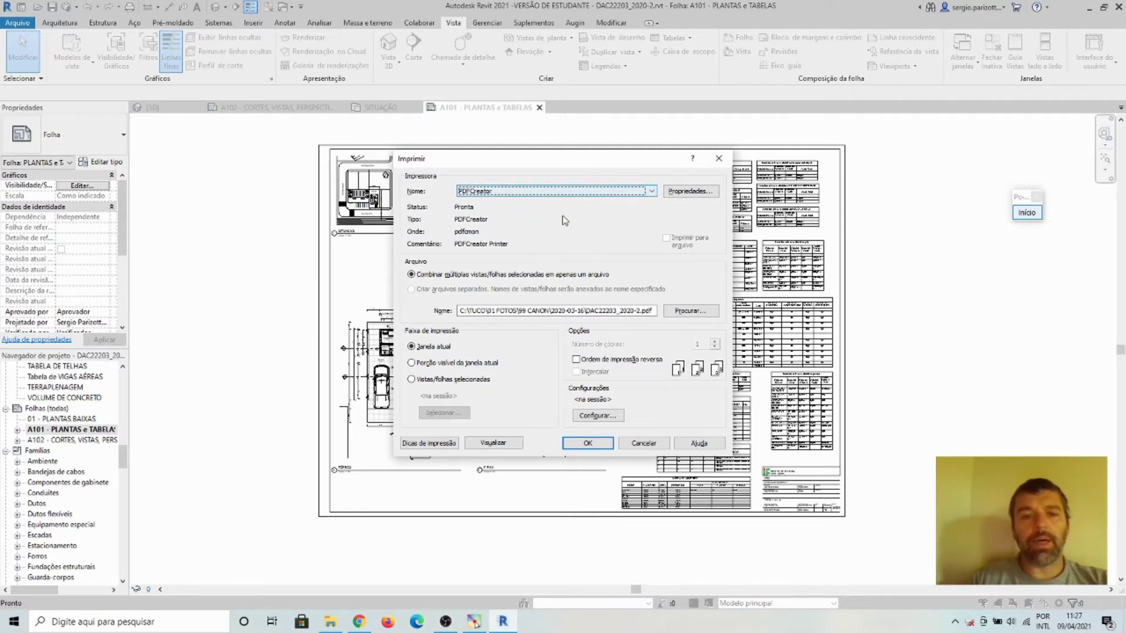
click(689, 191)
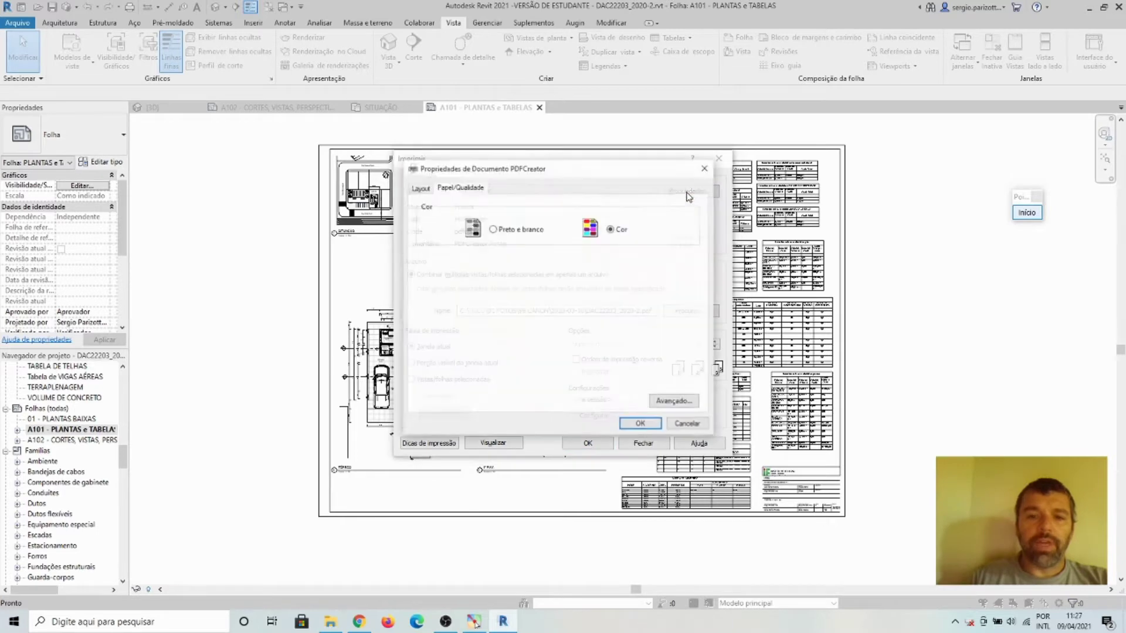
click(426, 190)
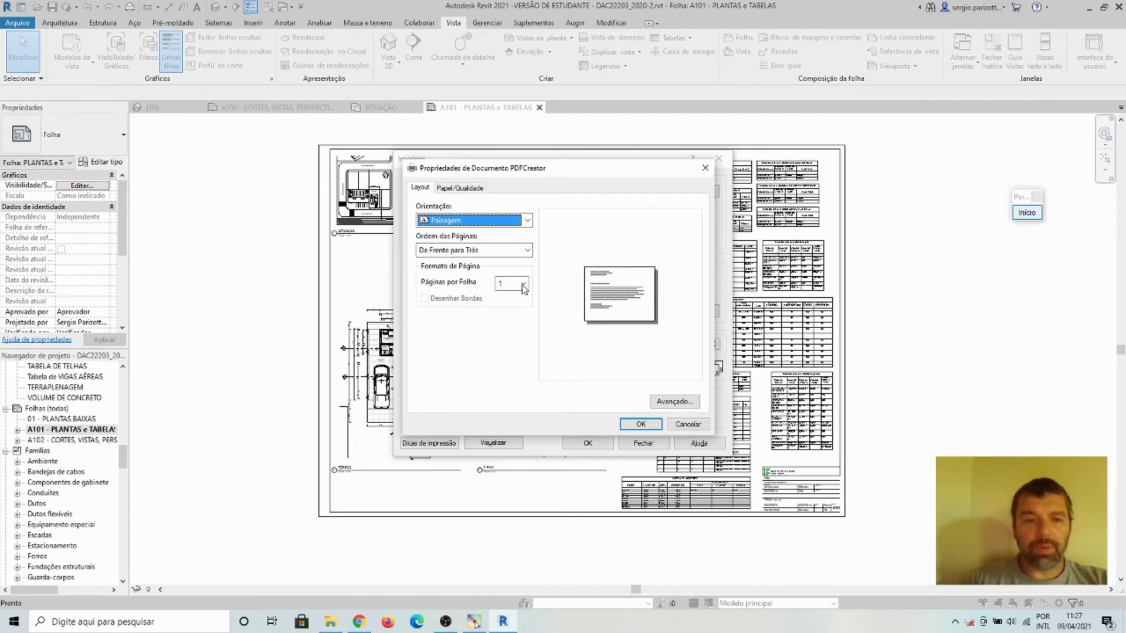
click(456, 190)
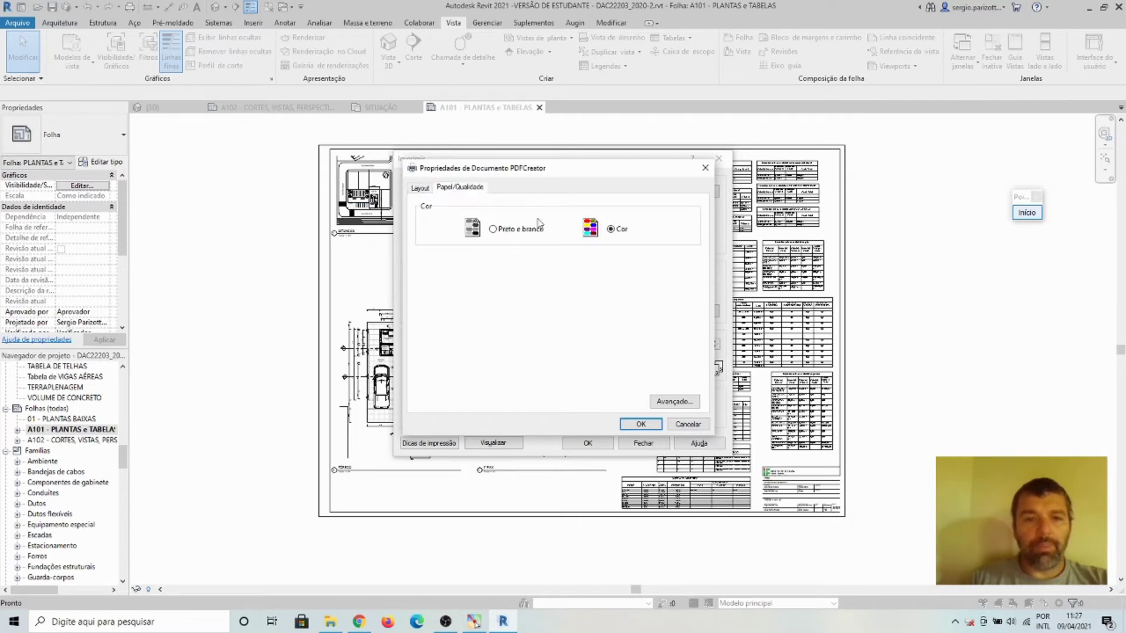
click(682, 402)
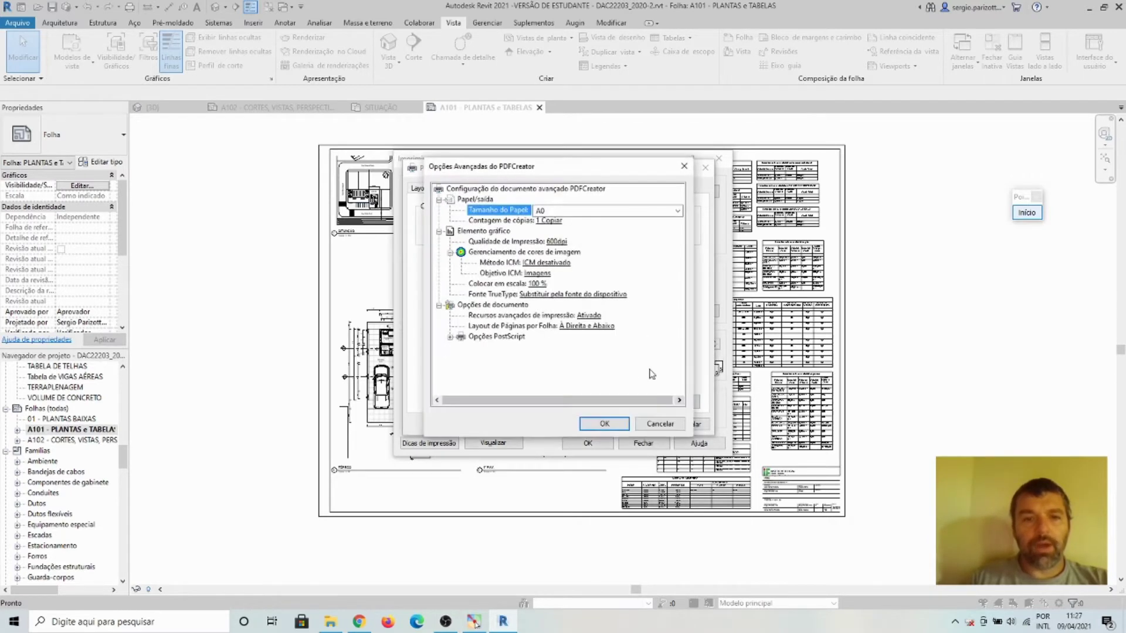
click(679, 212)
click(553, 223)
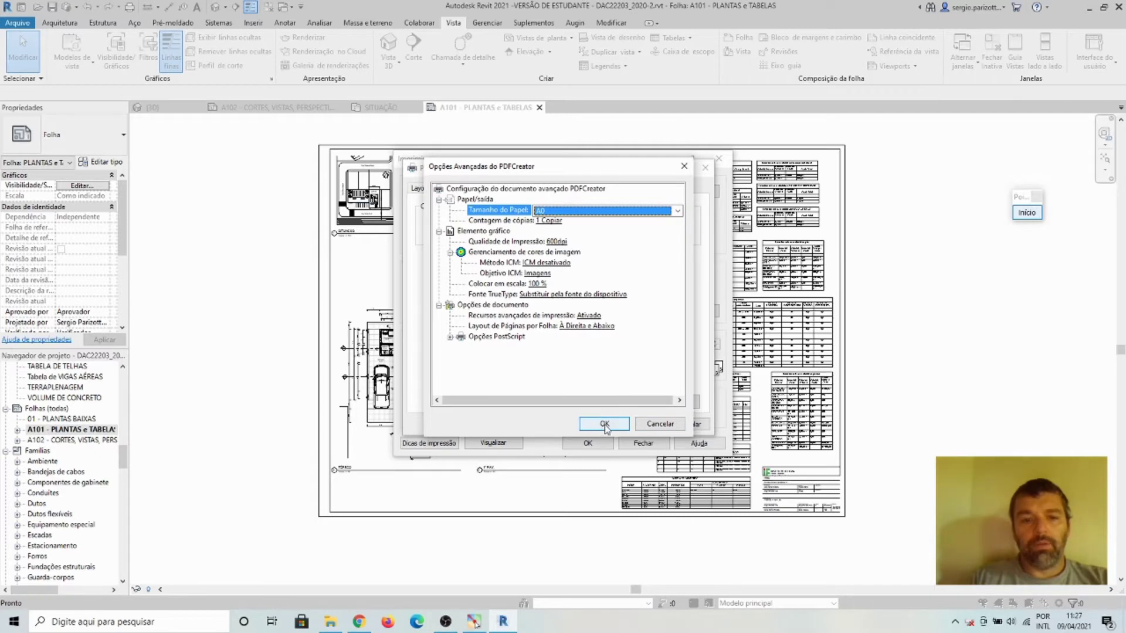
click(604, 424)
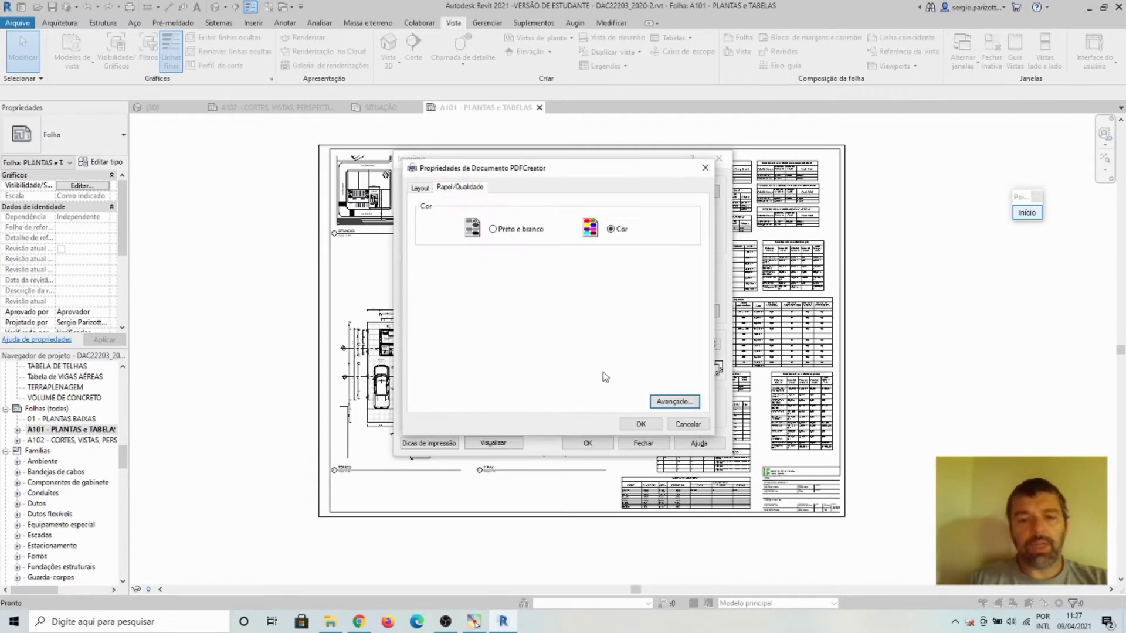
click(641, 424)
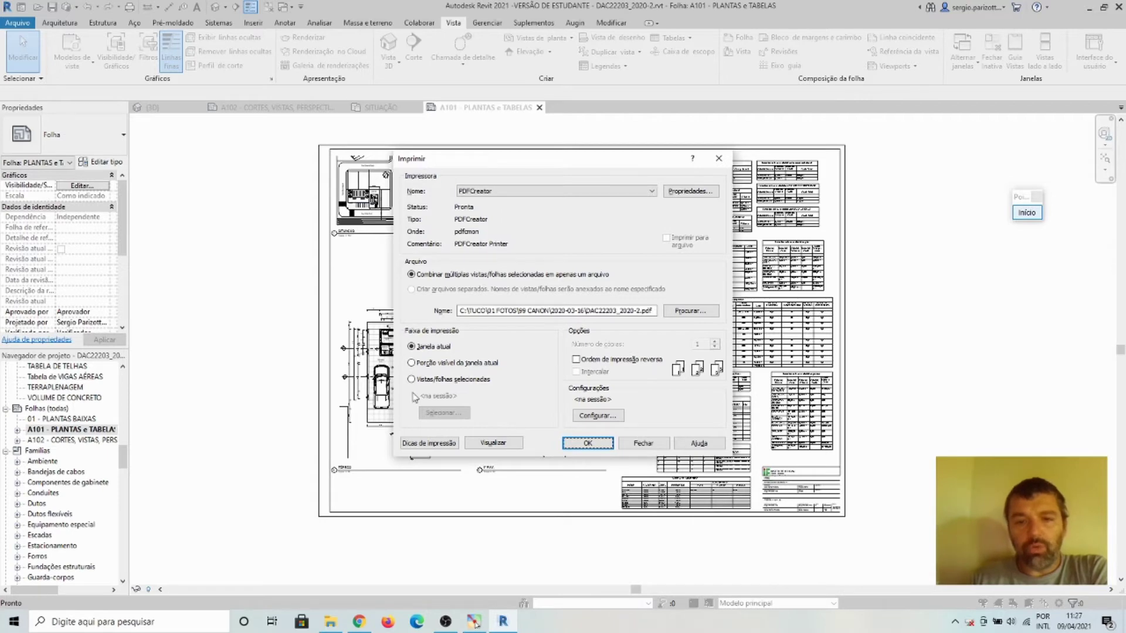
Step: In print setup, keep the in-session setup, 100% zoom and corner offset with no margin
click(598, 416)
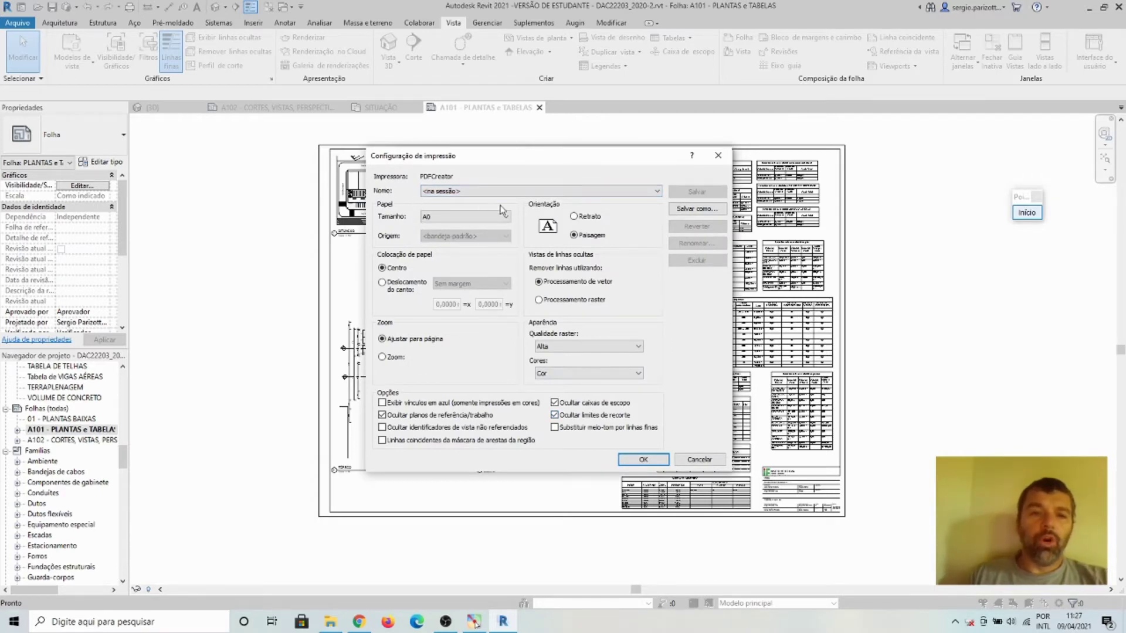
click(658, 193)
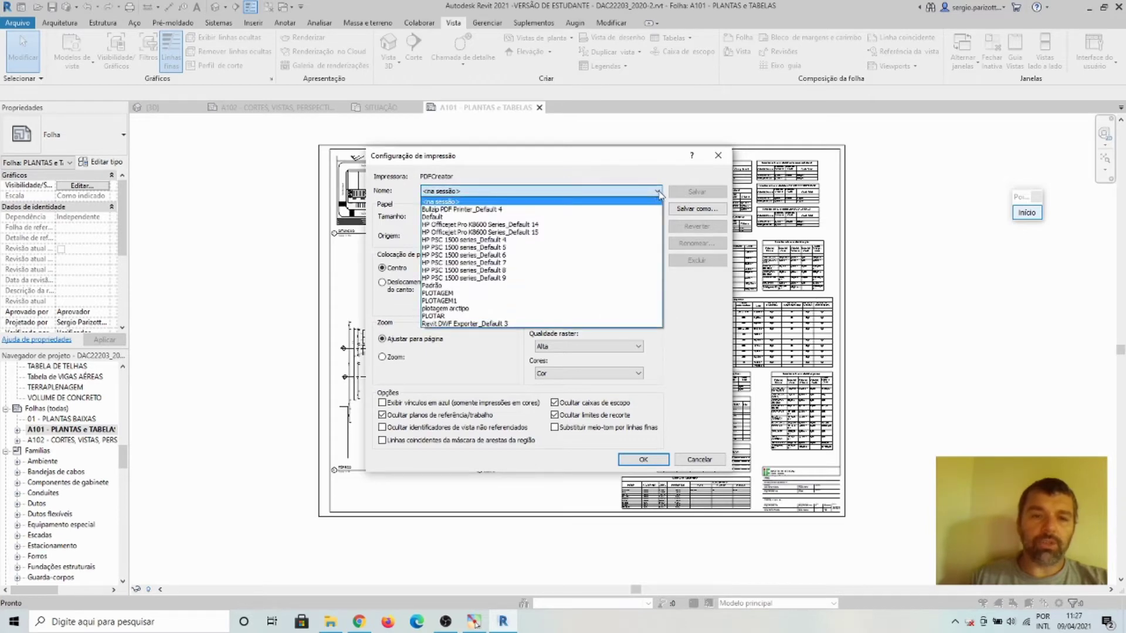
click(658, 192)
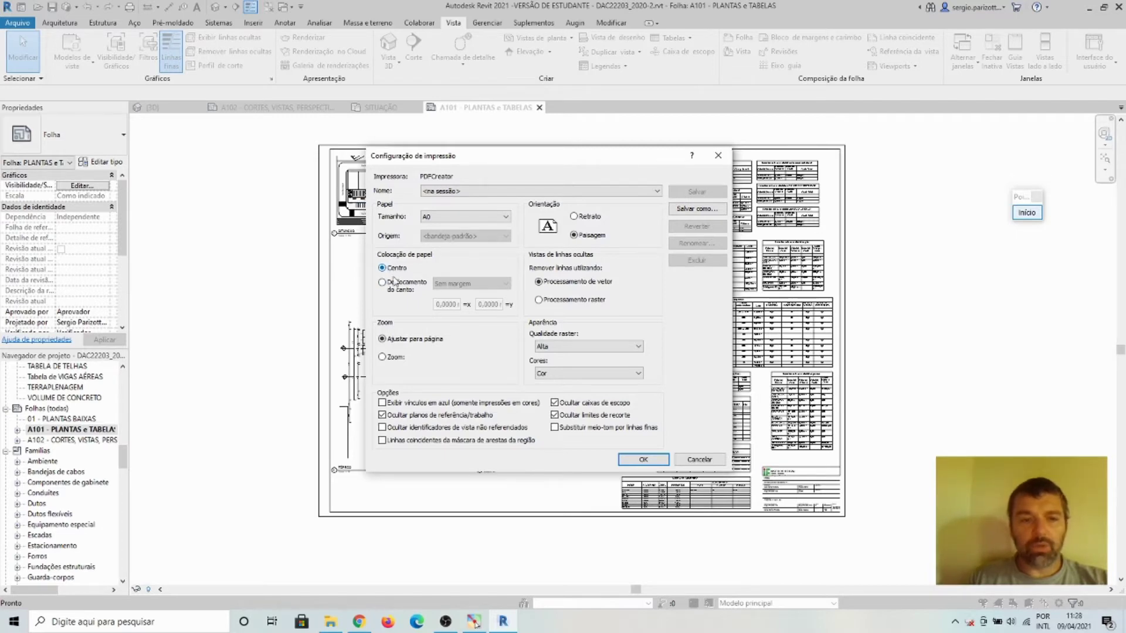
click(383, 357)
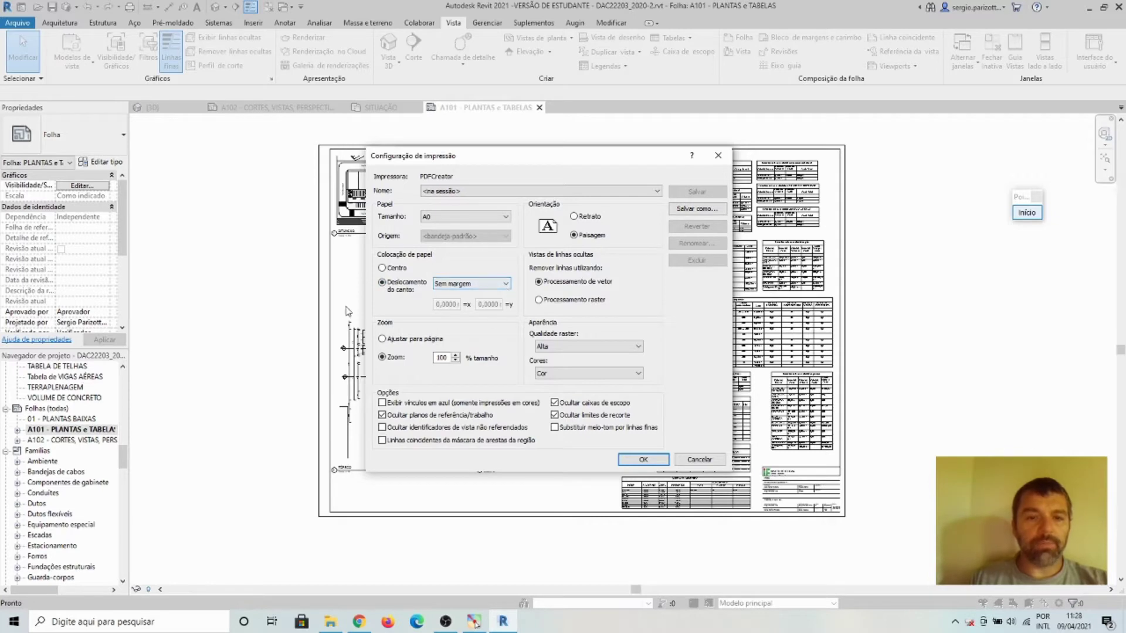
click(507, 286)
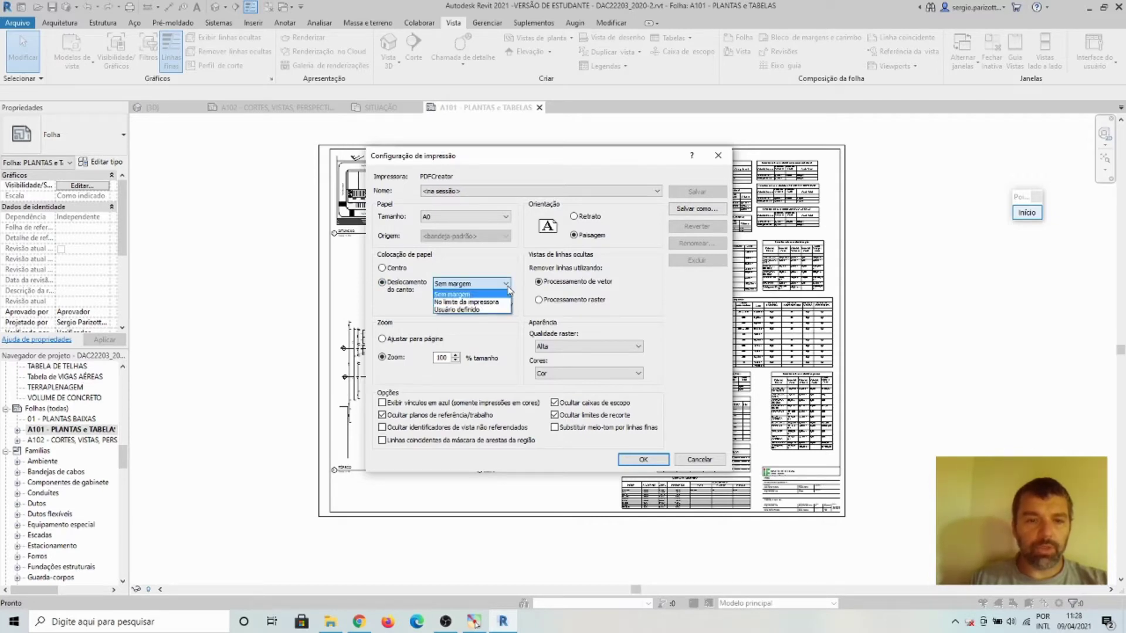
click(508, 286)
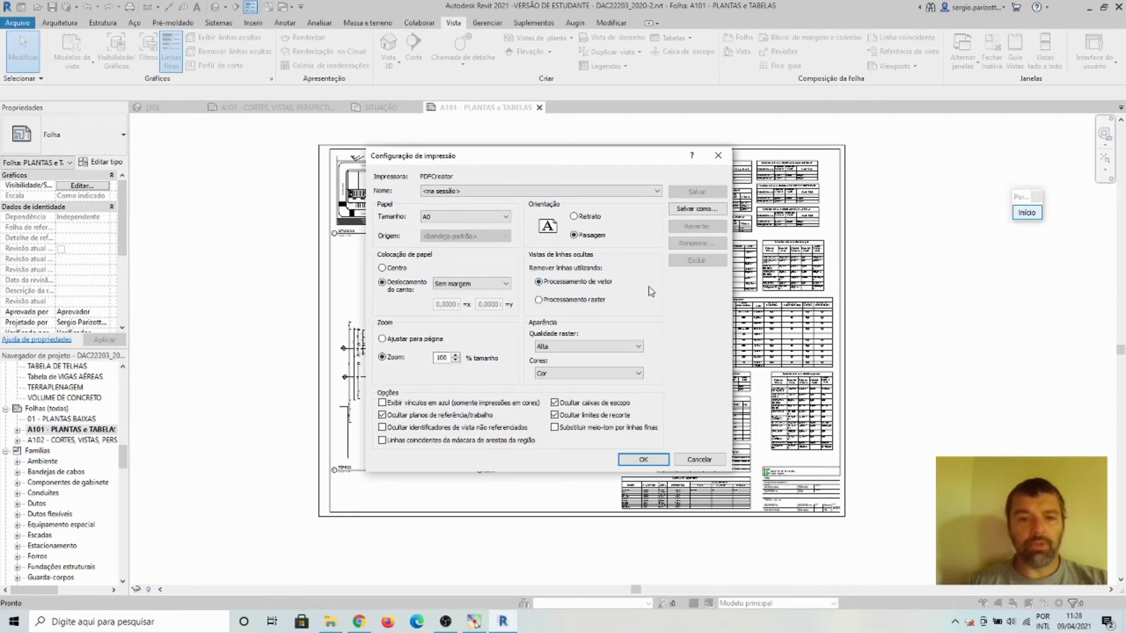
Step: Use raster processing with high quality and colour output, and confirm the setup
click(538, 300)
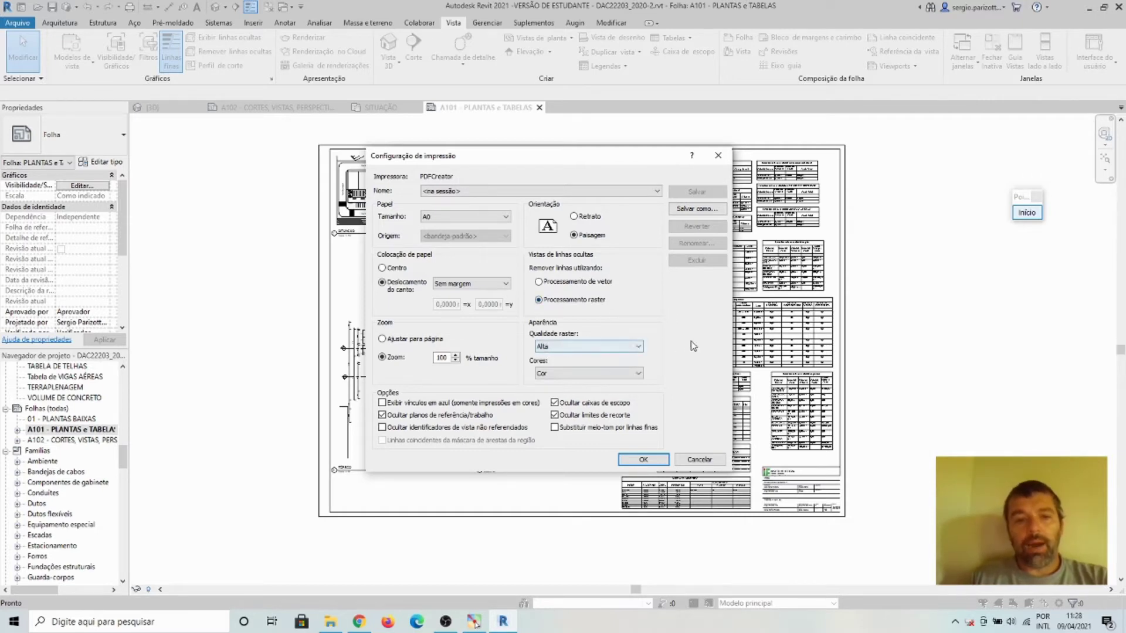
click(638, 351)
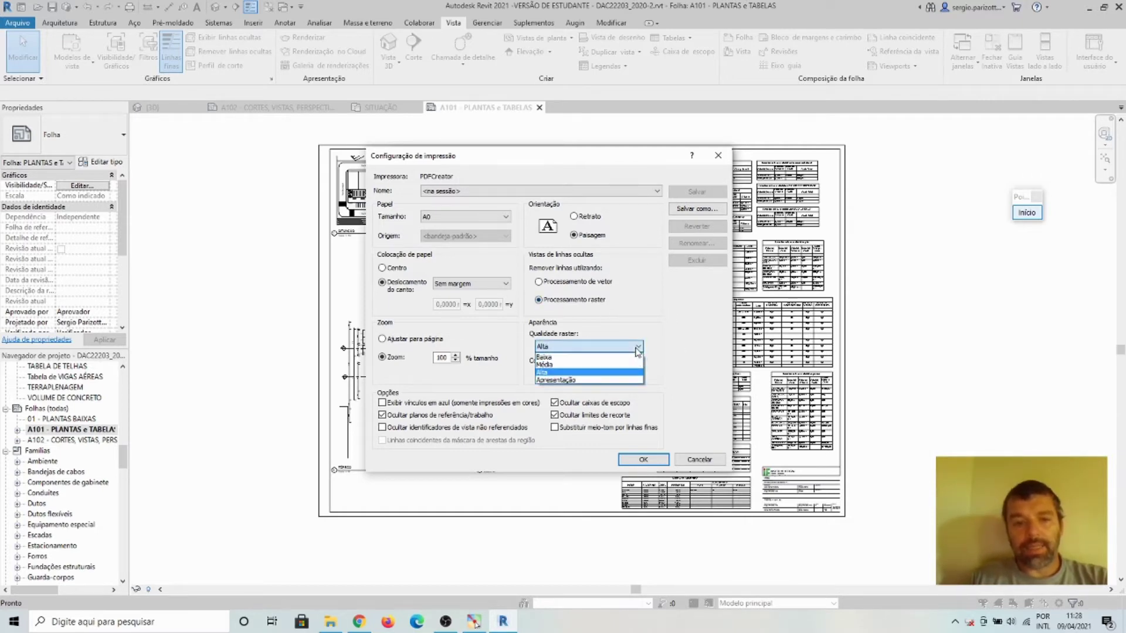
click(638, 350)
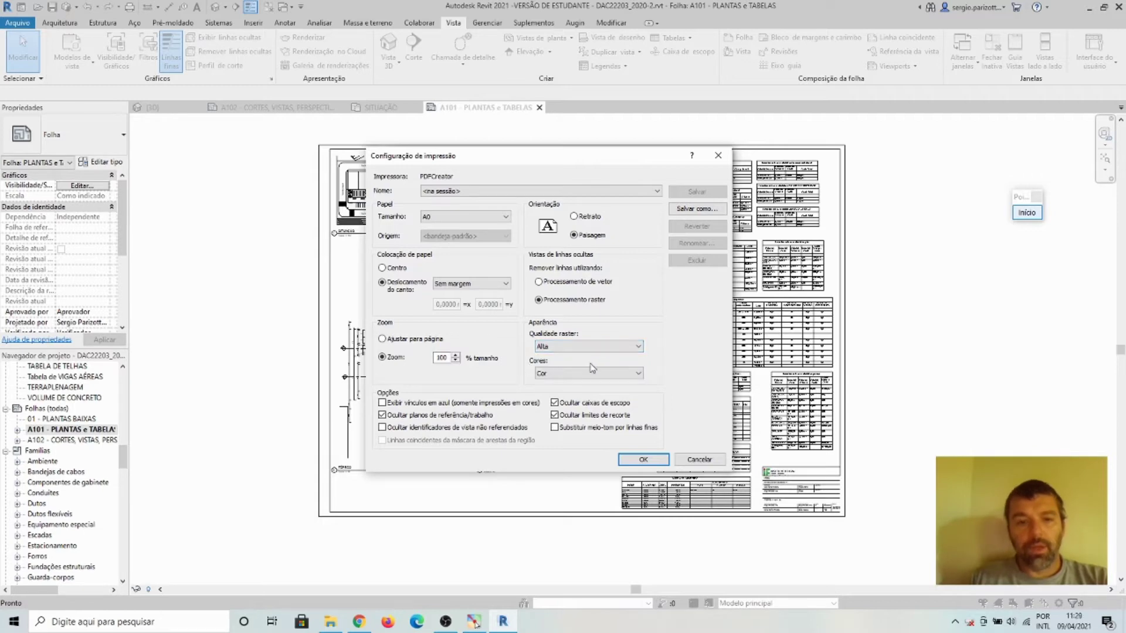
click(638, 375)
click(637, 375)
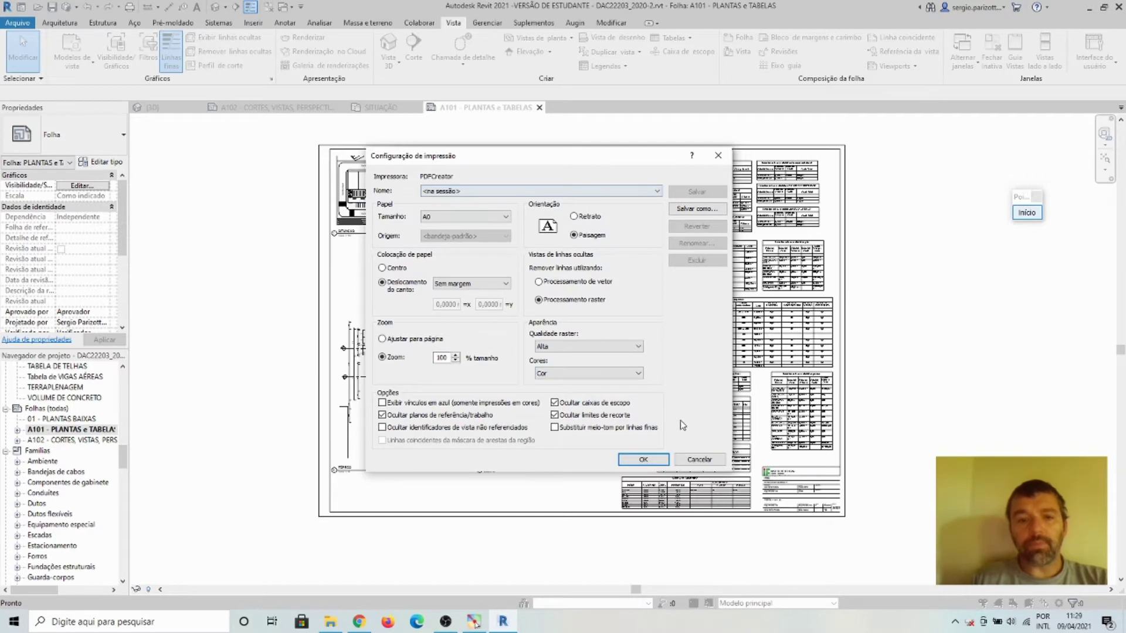
click(644, 460)
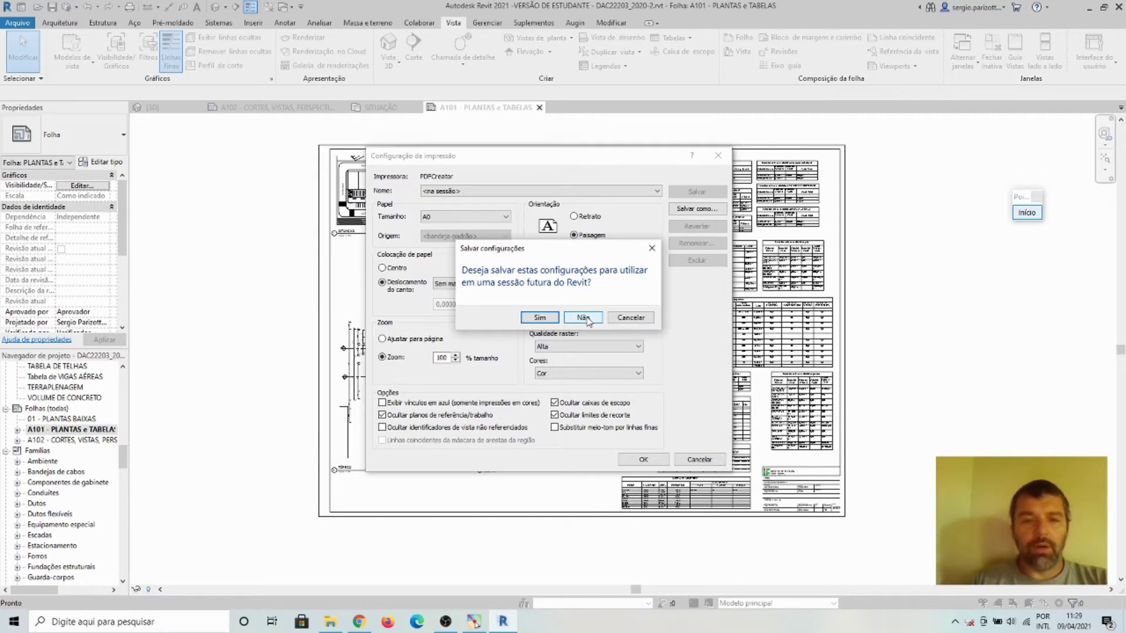
Step: Decline saving the print settings and preview sheet A101 as it will print
click(586, 318)
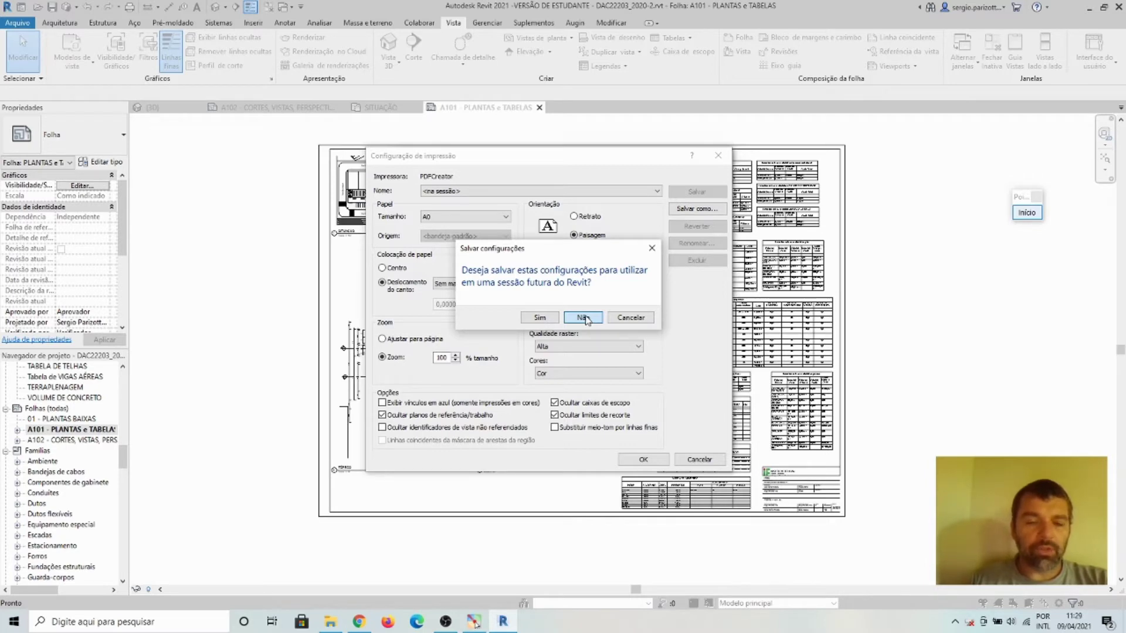
click(584, 318)
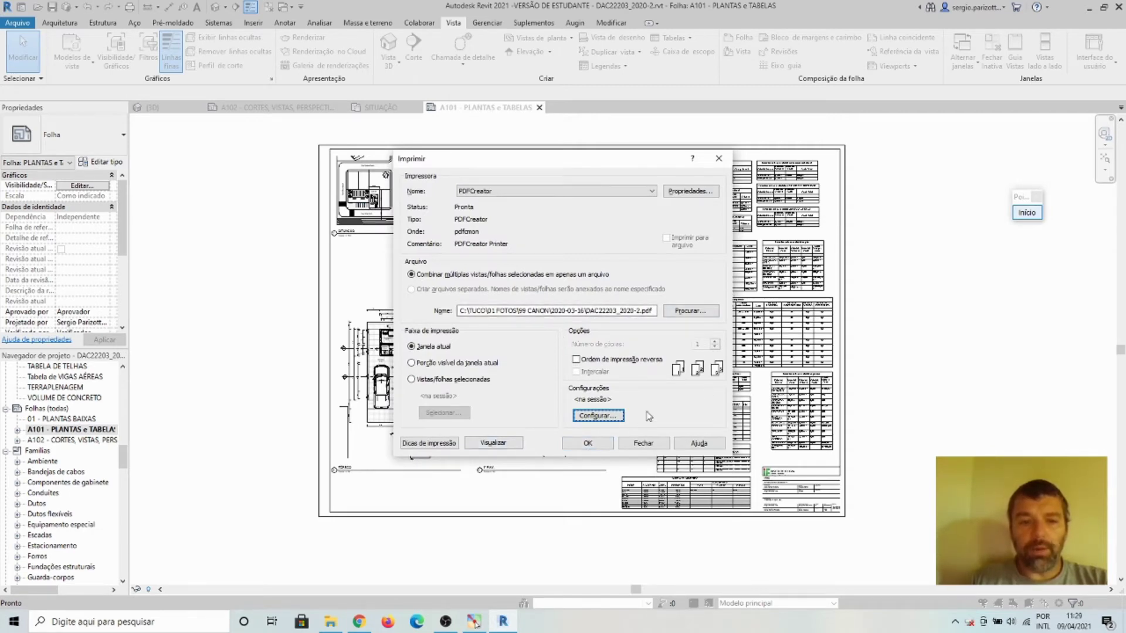
click(505, 445)
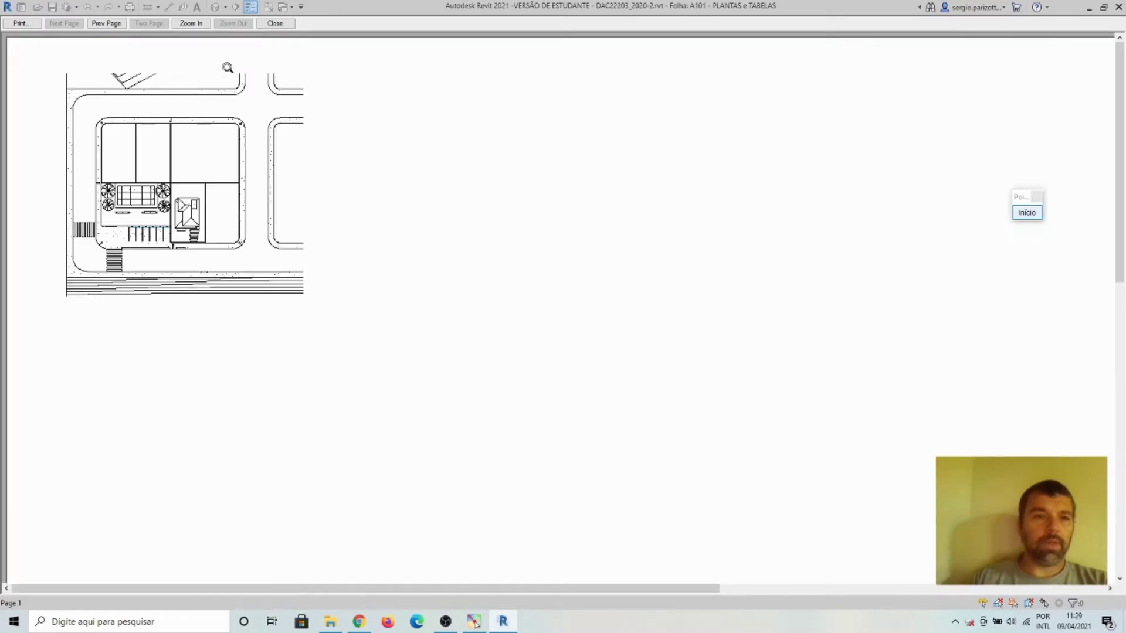
Step: Zoom and scroll the preview to check site views, floor plans, schedules and title block
click(237, 69)
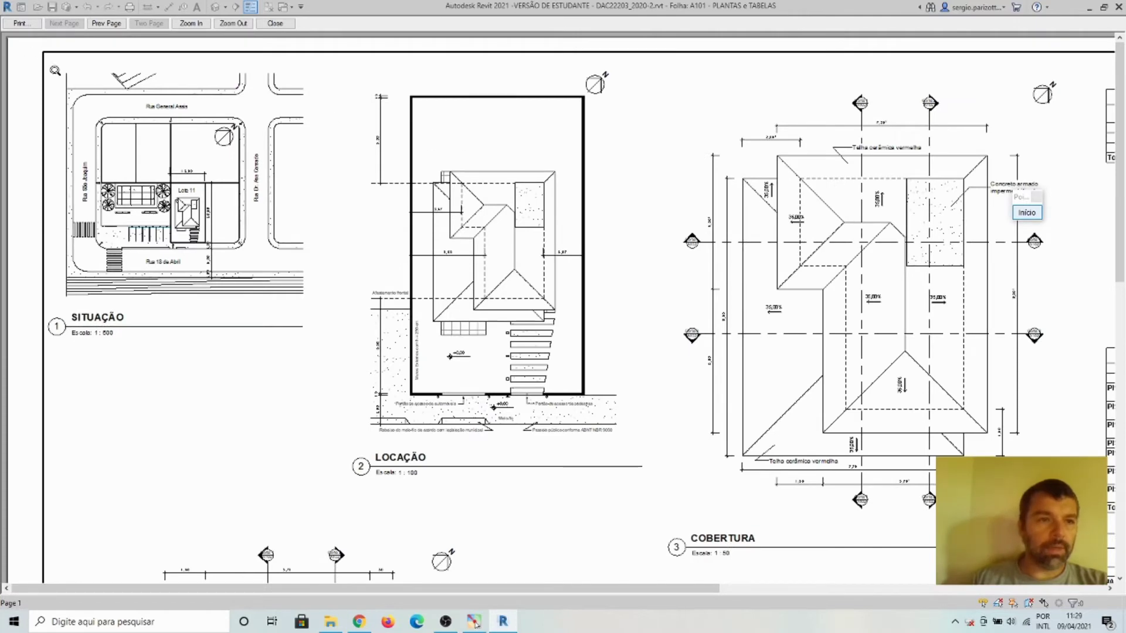
scroll(862, 234, down, 3)
scroll(762, 410, down, 5)
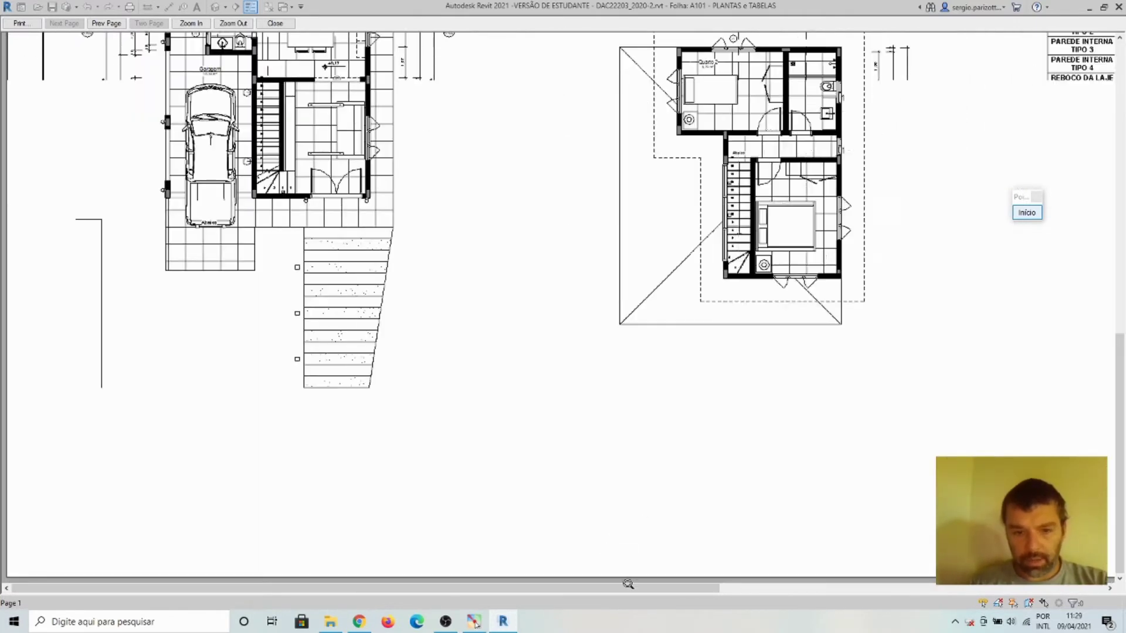
click(978, 590)
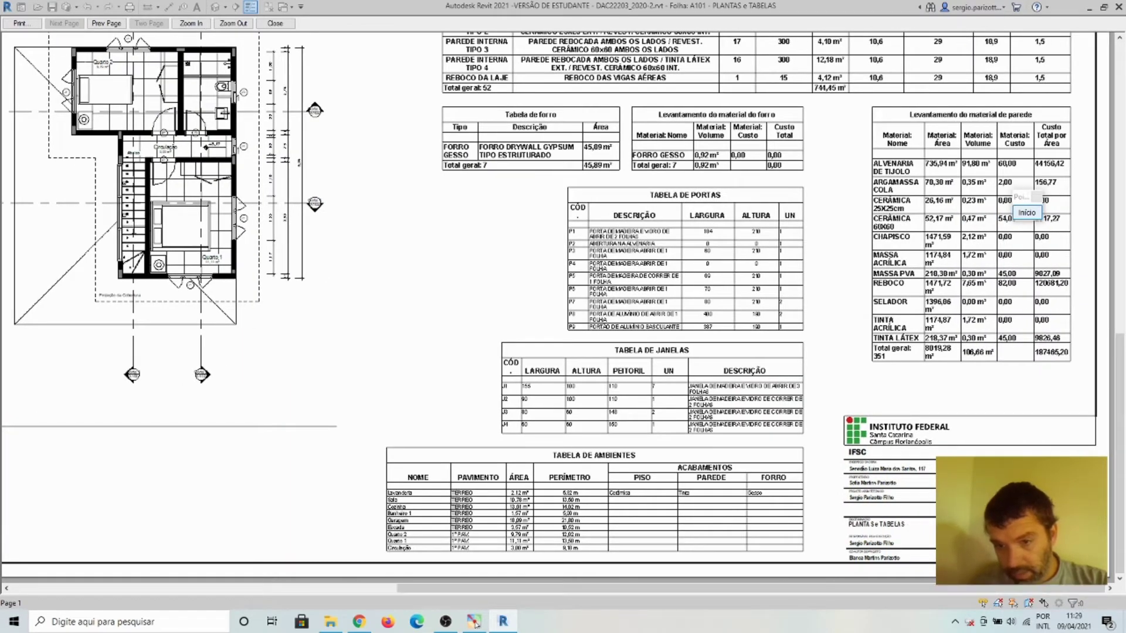
click(1082, 384)
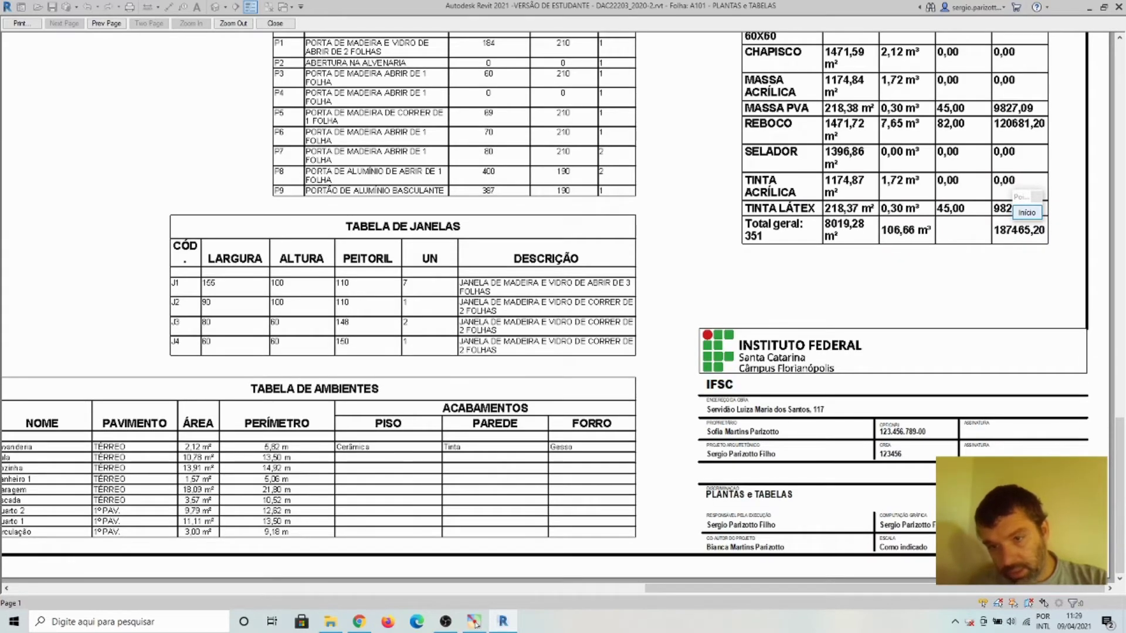
scroll(636, 212, up, 1)
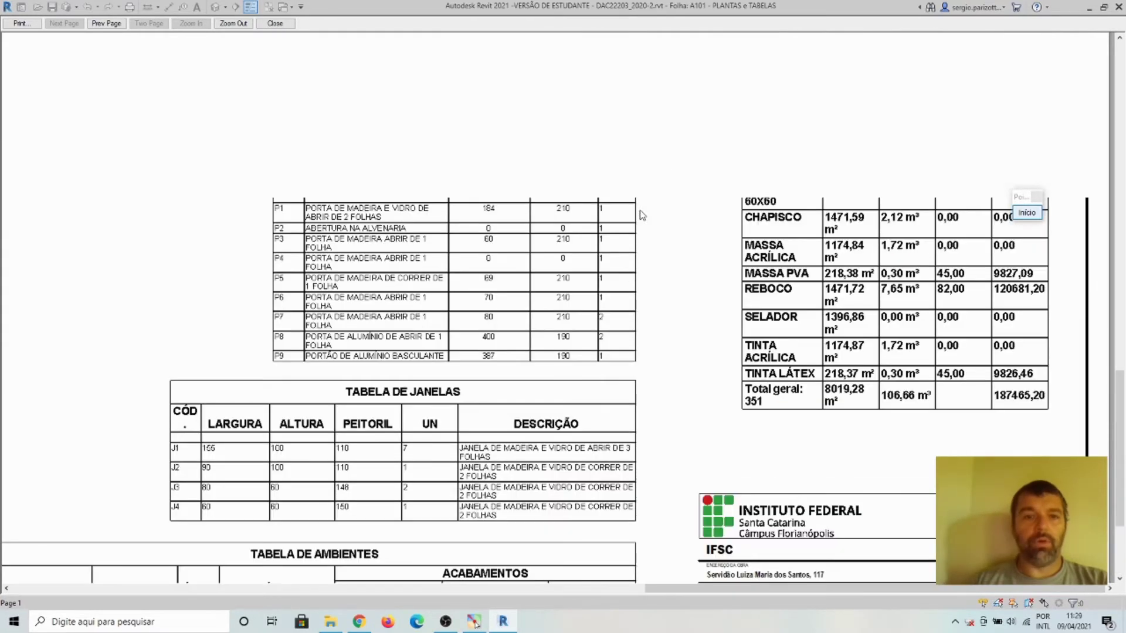
scroll(610, 235, up, 3)
scroll(606, 213, up, 3)
scroll(606, 213, up, 1)
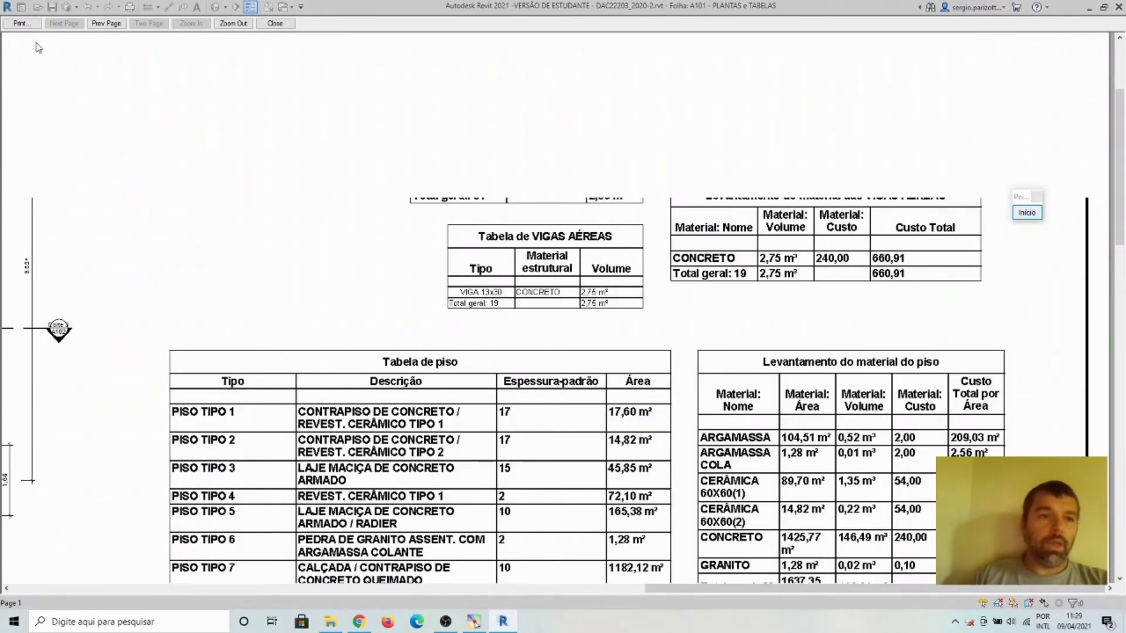
scroll(606, 213, up, 1)
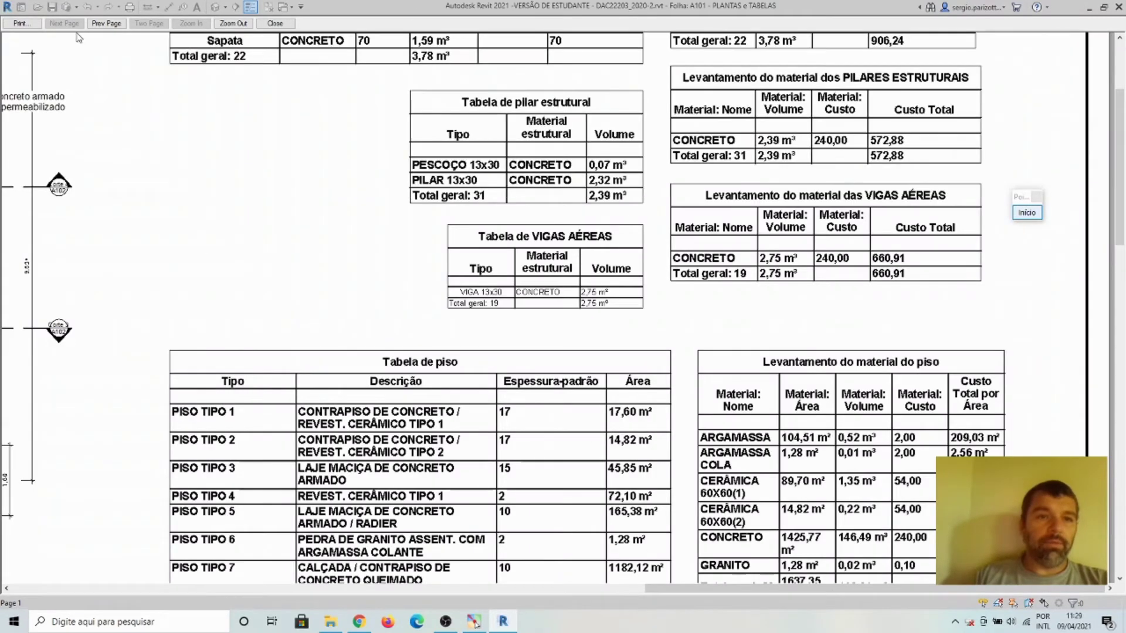
Step: Print sheet A101 to PDFCreator from the preview
click(21, 24)
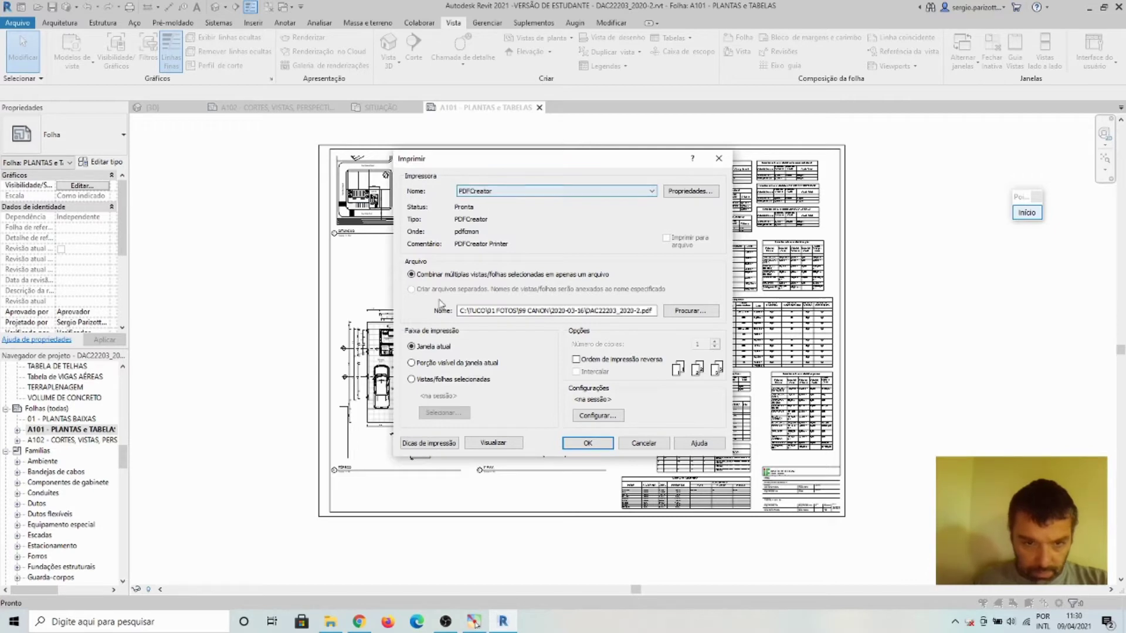
click(587, 443)
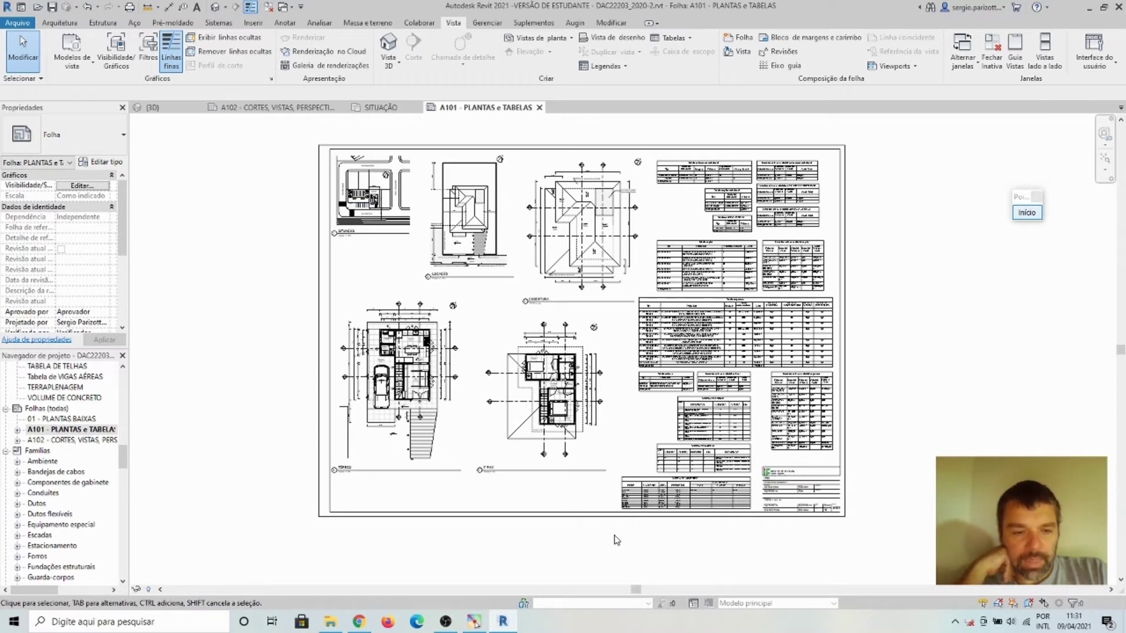
Step: Bring the PDFCreator dialog for DAC22203_2020-2 forward via the taskbar
click(445, 622)
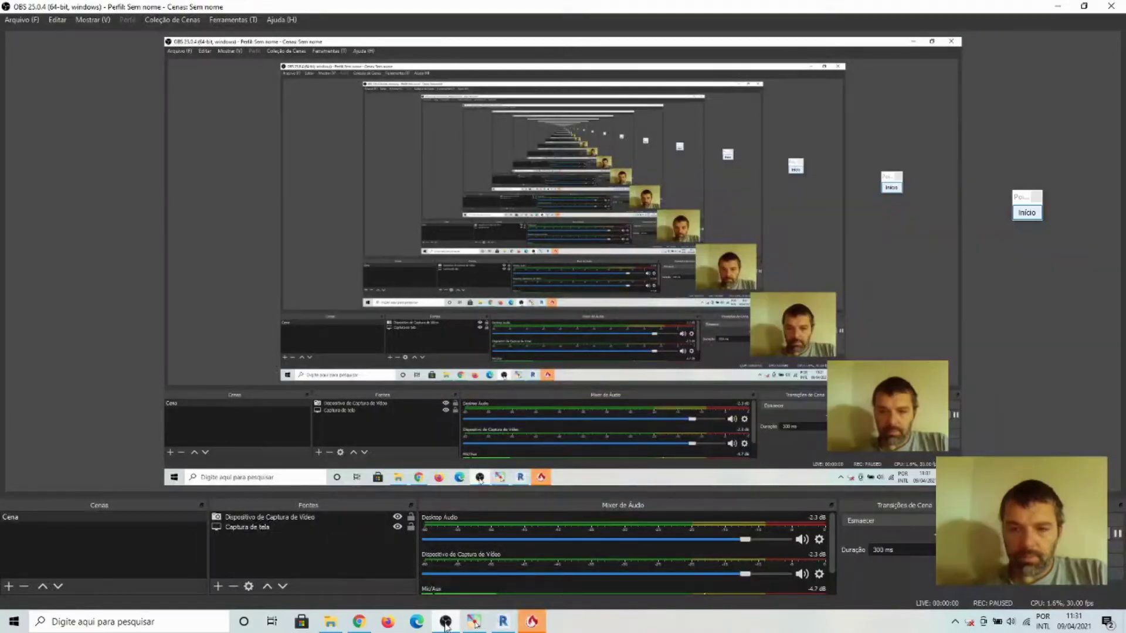
click(445, 623)
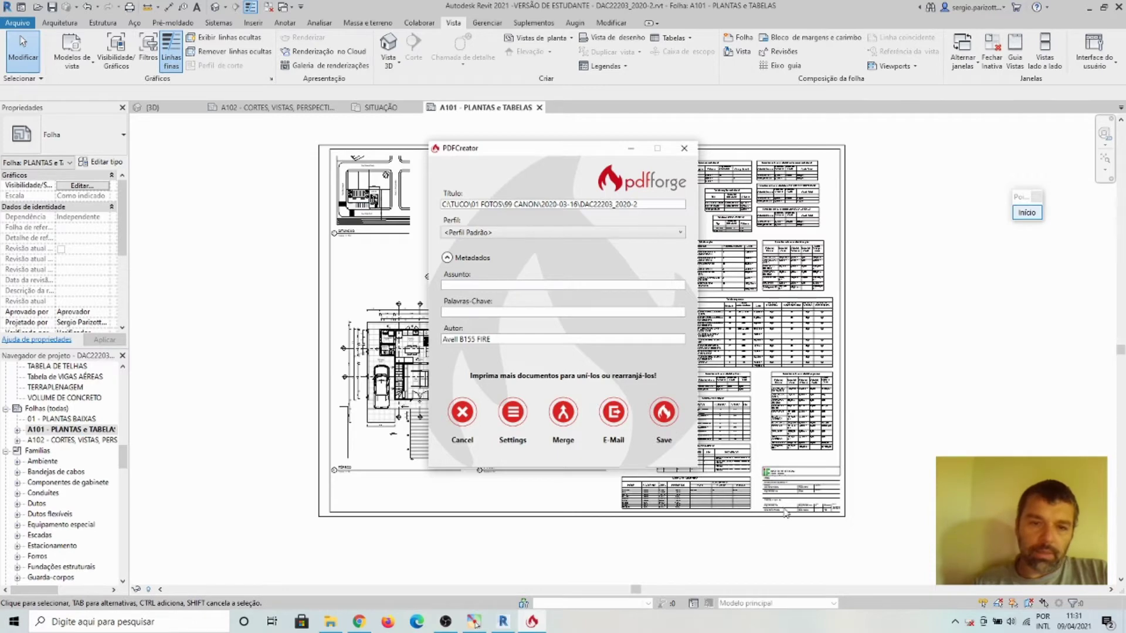
Step: Choose the FLN_DAC22203 folder as the PDF save location
click(674, 418)
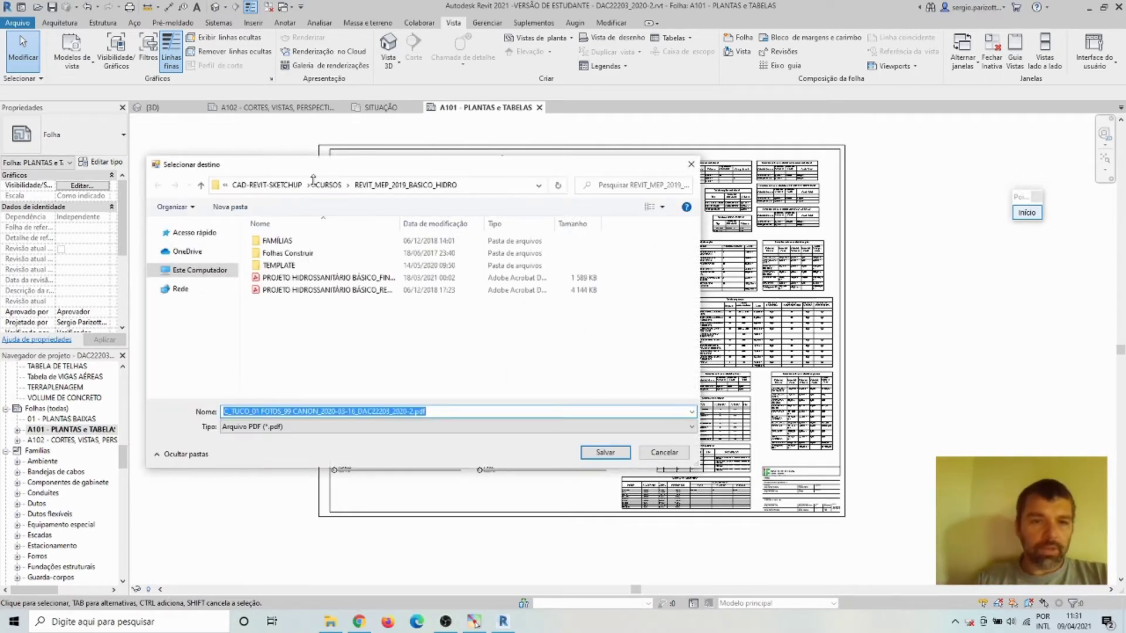
click(201, 186)
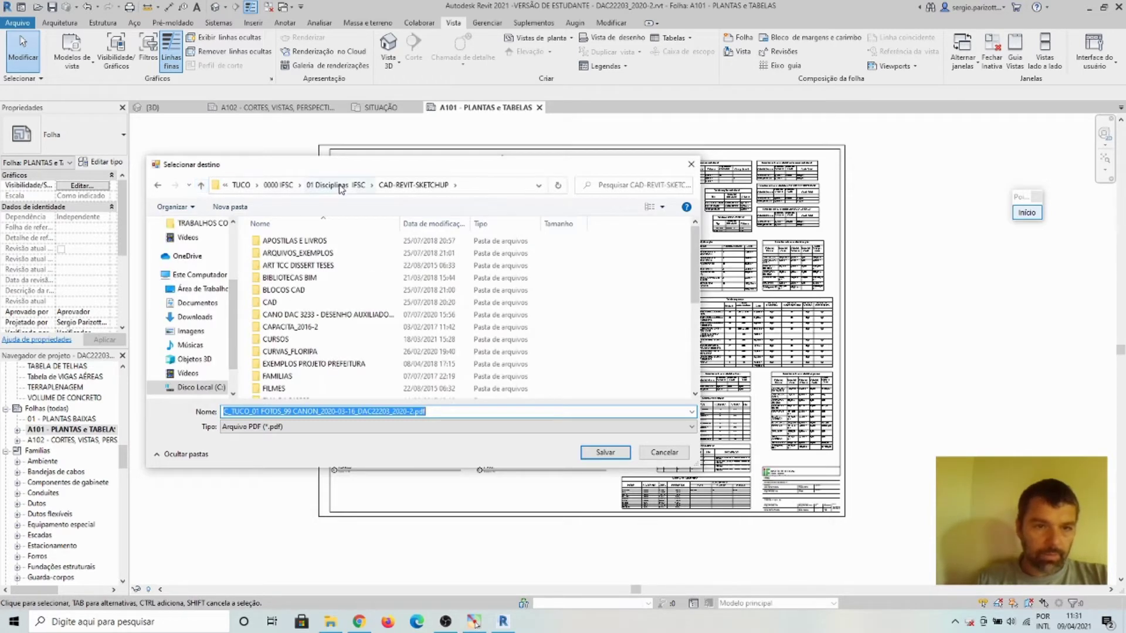
scroll(302, 331, down, 4)
scroll(302, 331, down, 1)
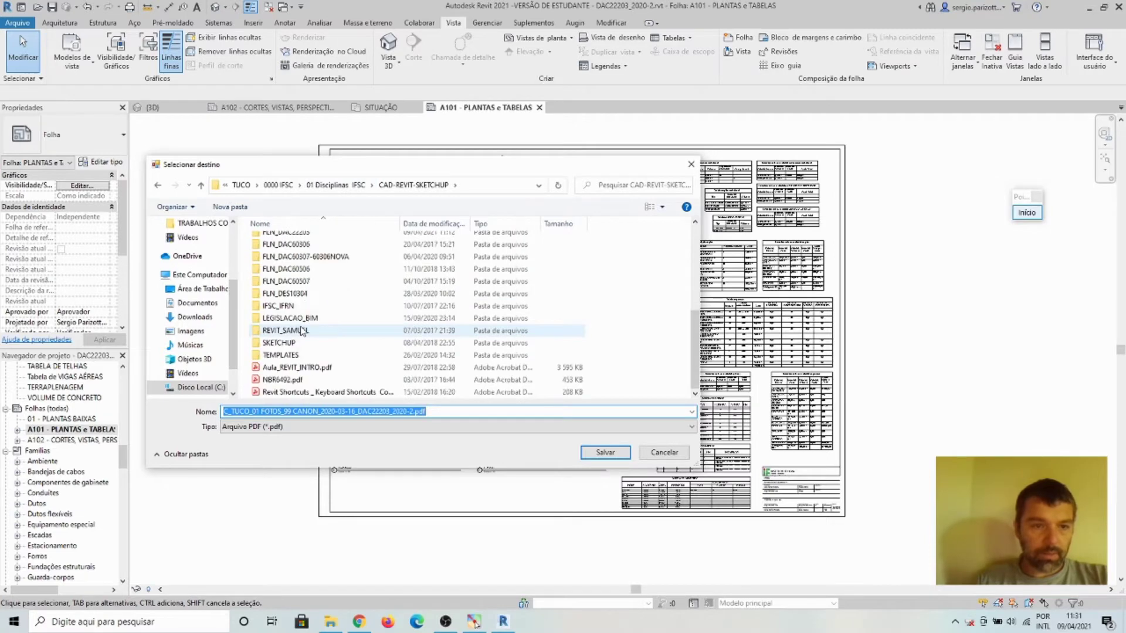
scroll(320, 276, up, 4)
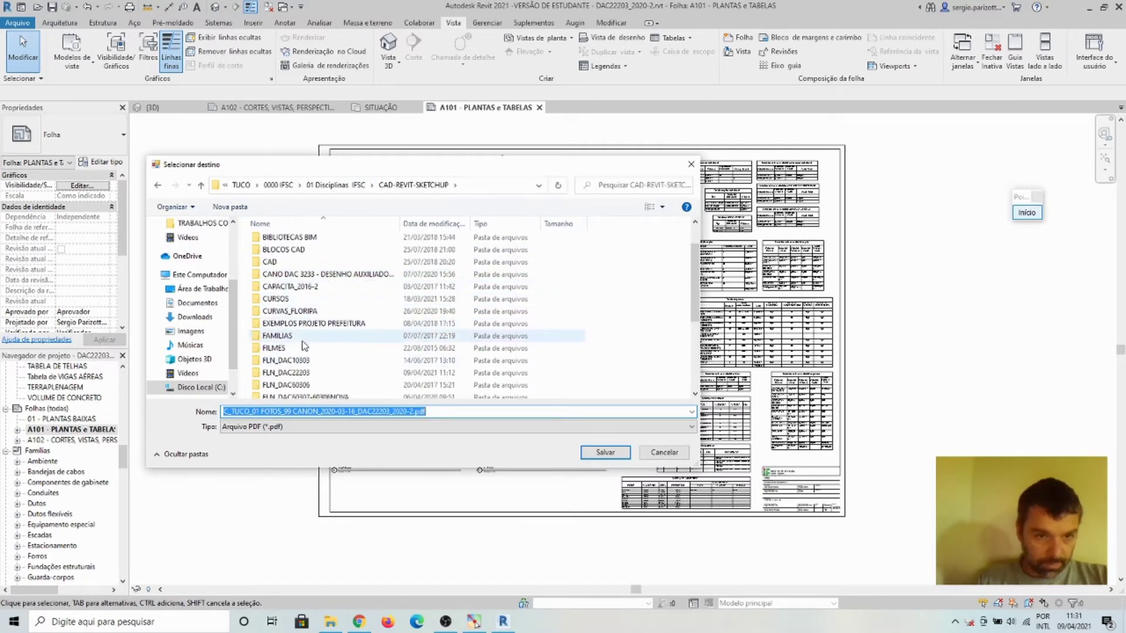
double_click(304, 374)
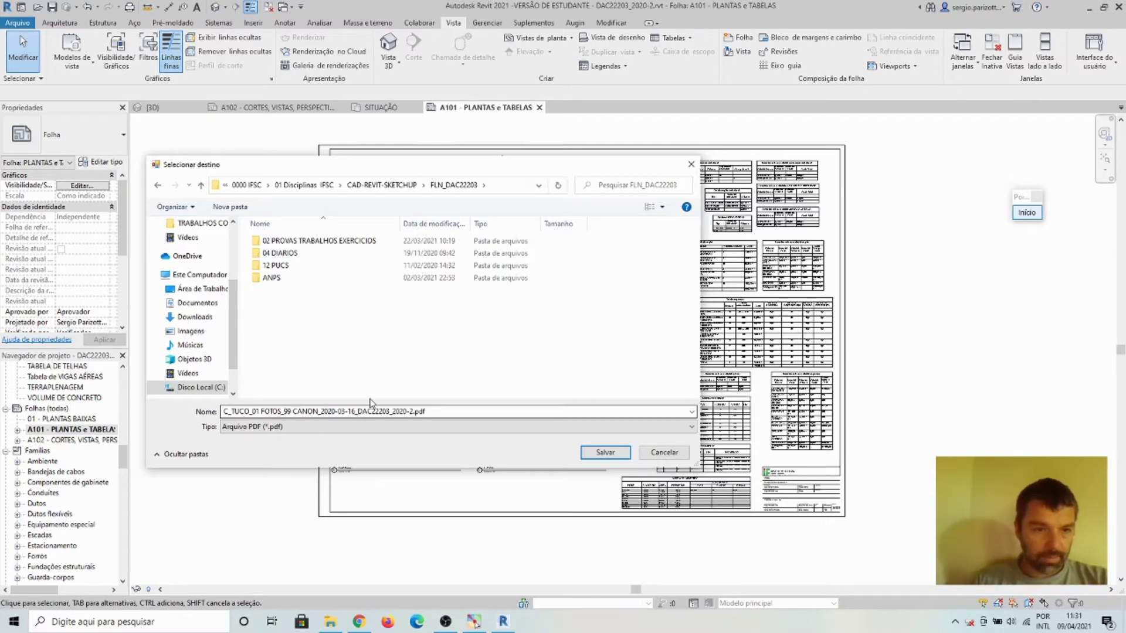
Step: Name the file Prancha_01 and save the PDF
click(416, 411)
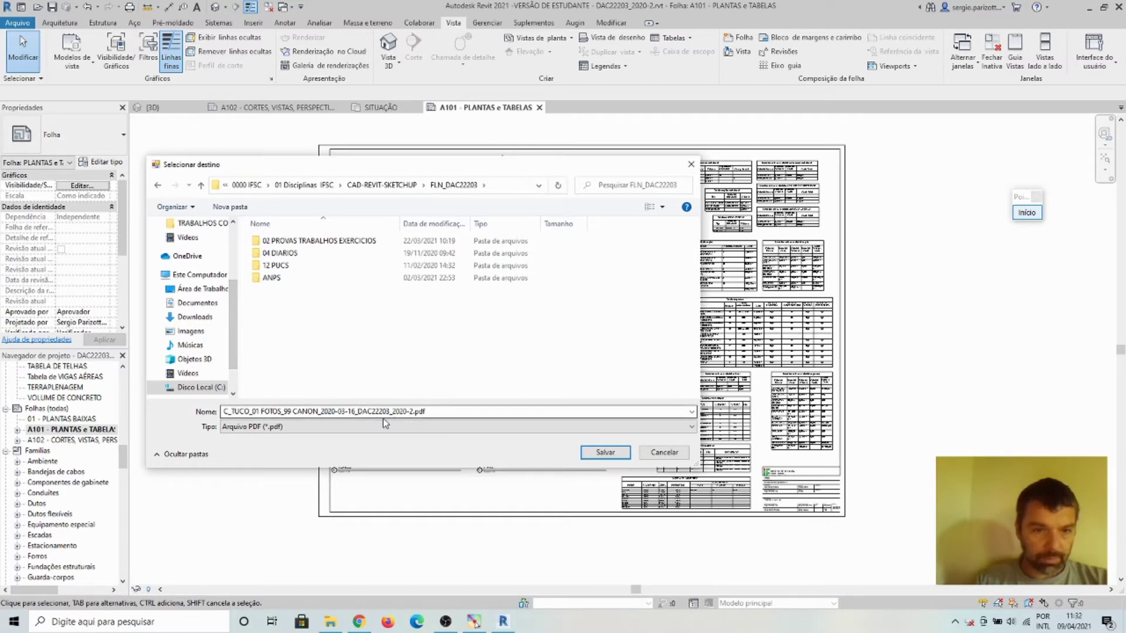
triple_click(342, 412)
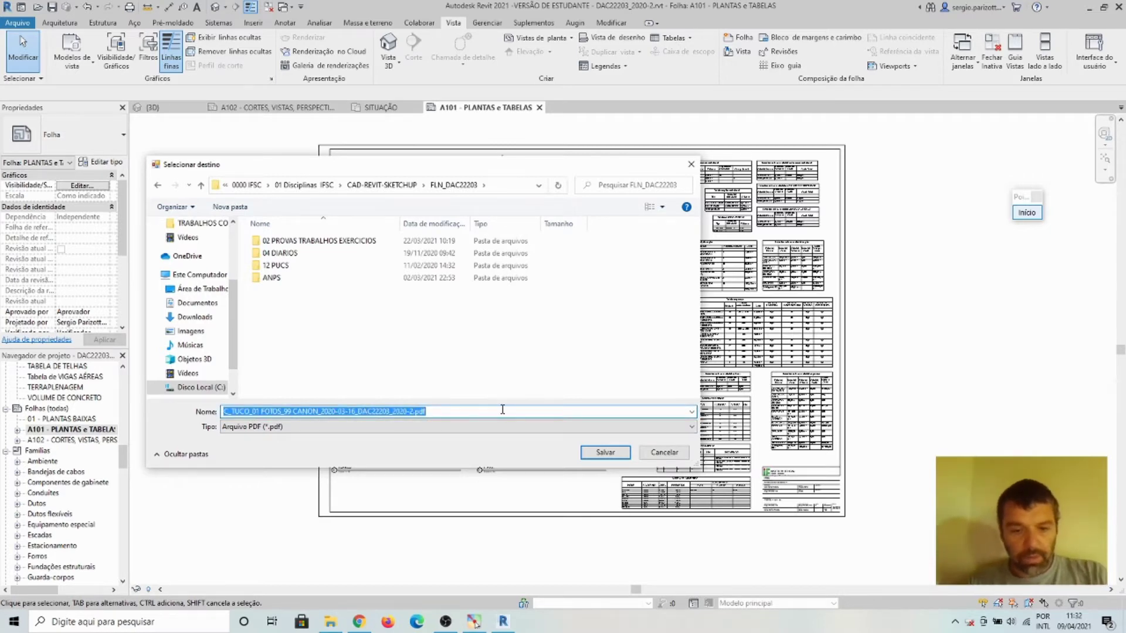
text(Pra)
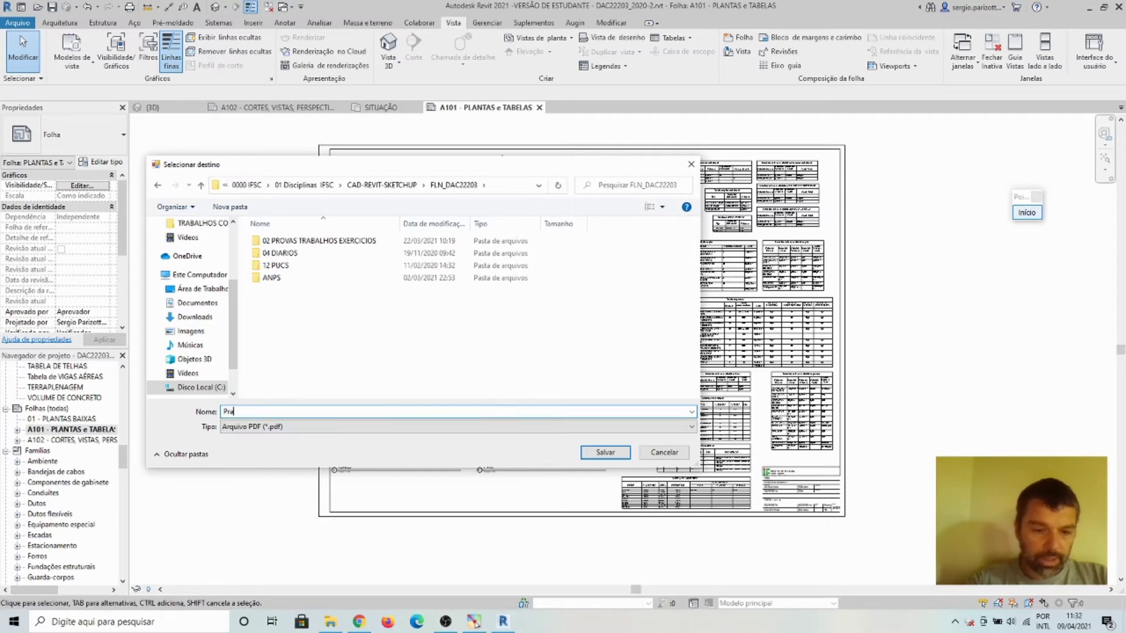
text(ncha_0)
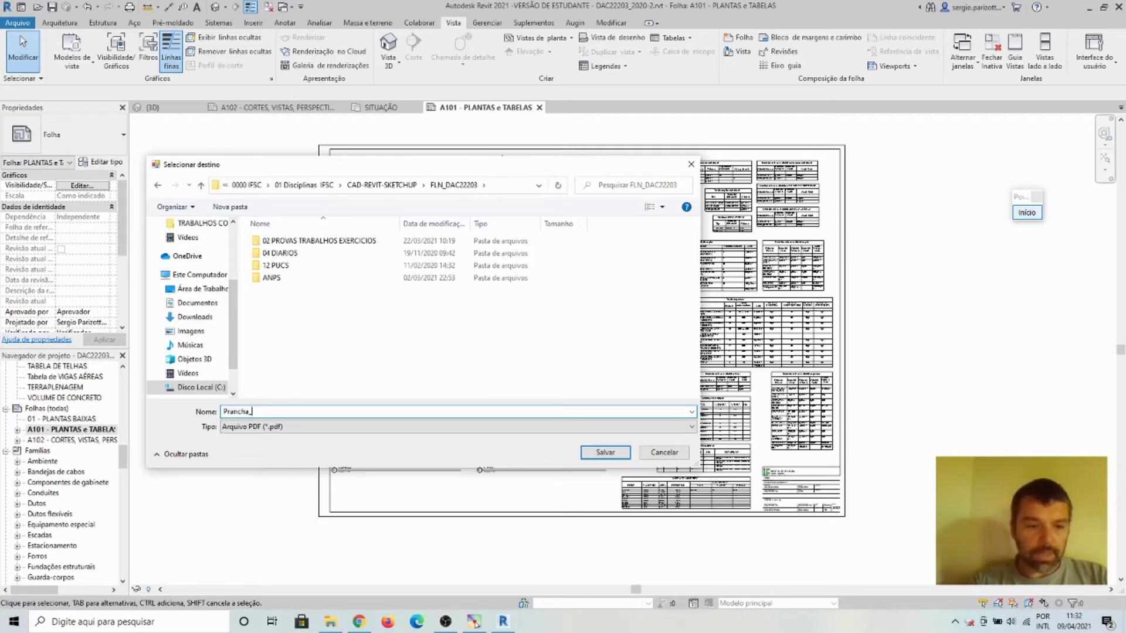
text(1)
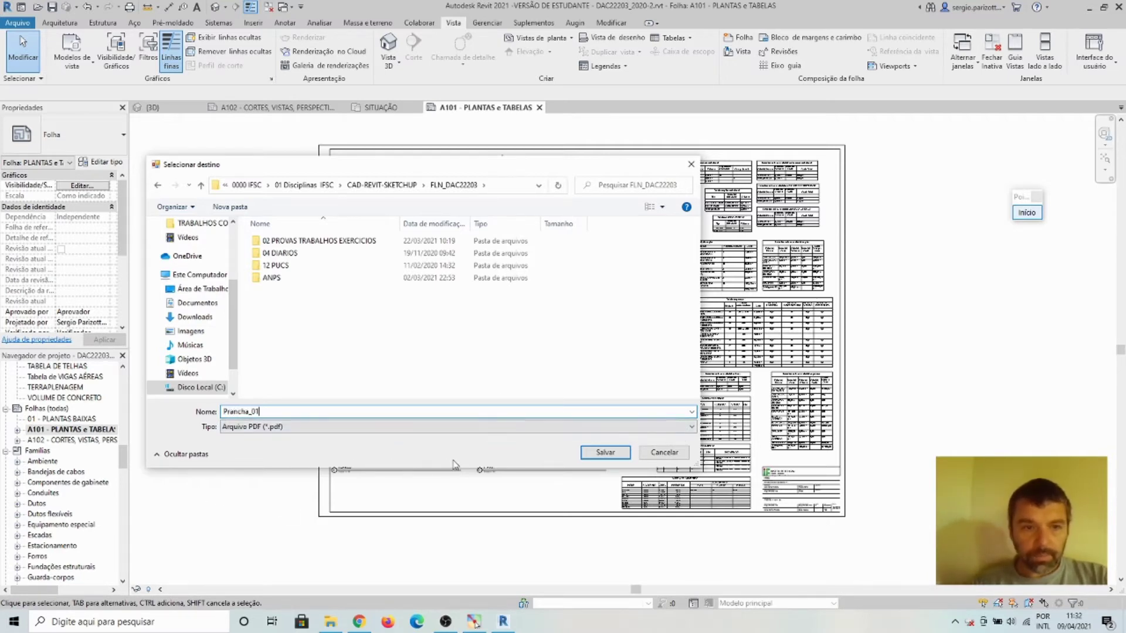
click(605, 452)
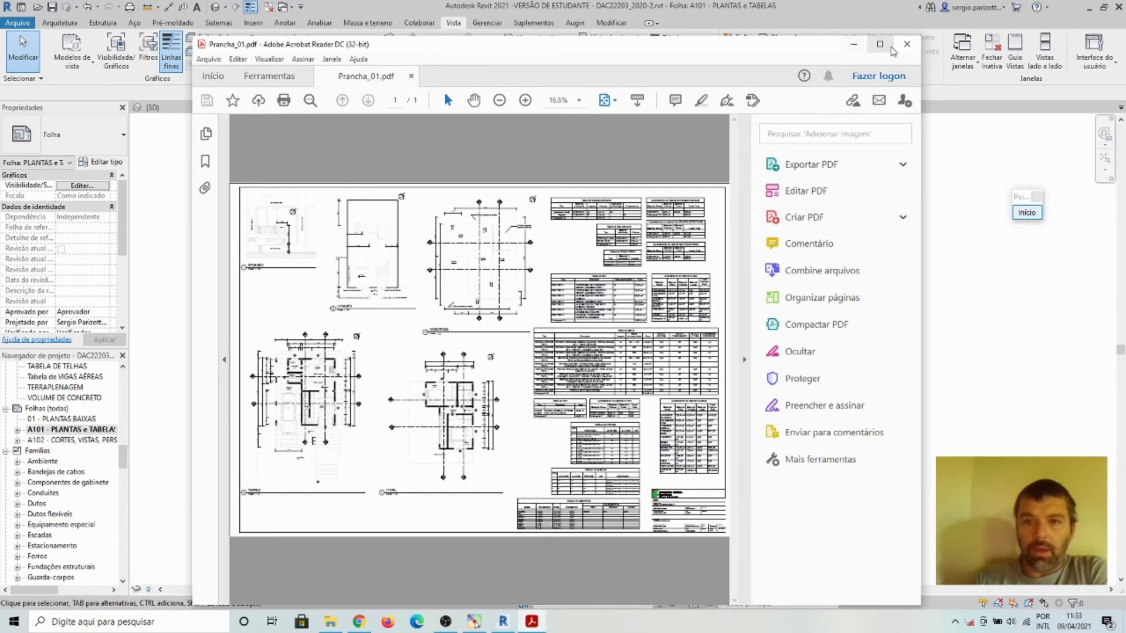
Step: Maximize Acrobat Reader and zoom Prancha_01.pdf up to 150%
click(881, 44)
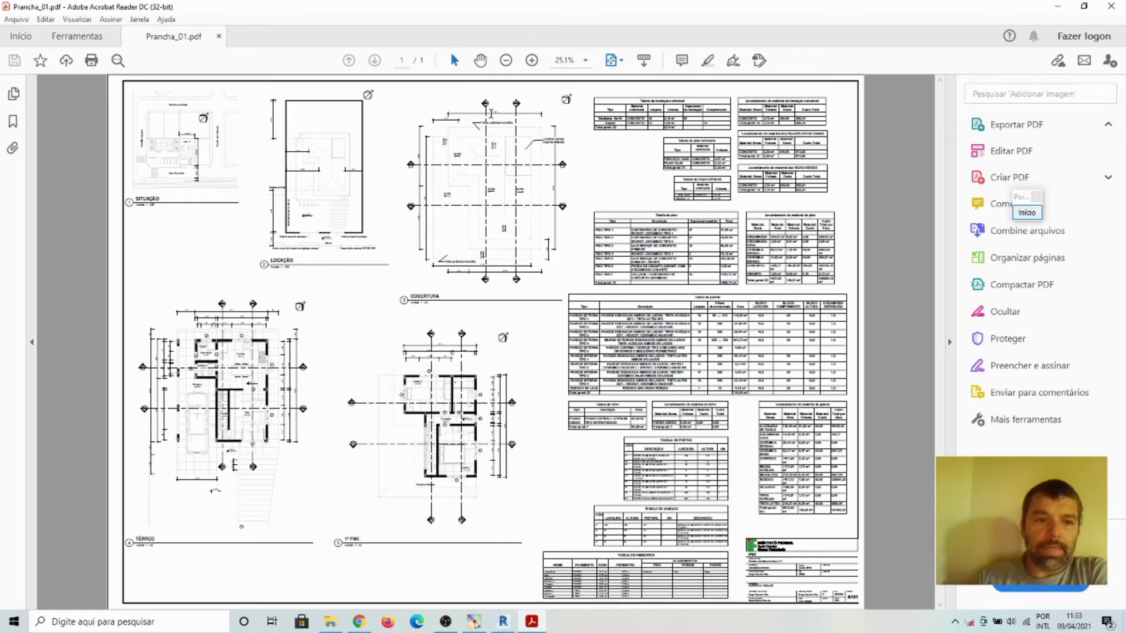
click(533, 61)
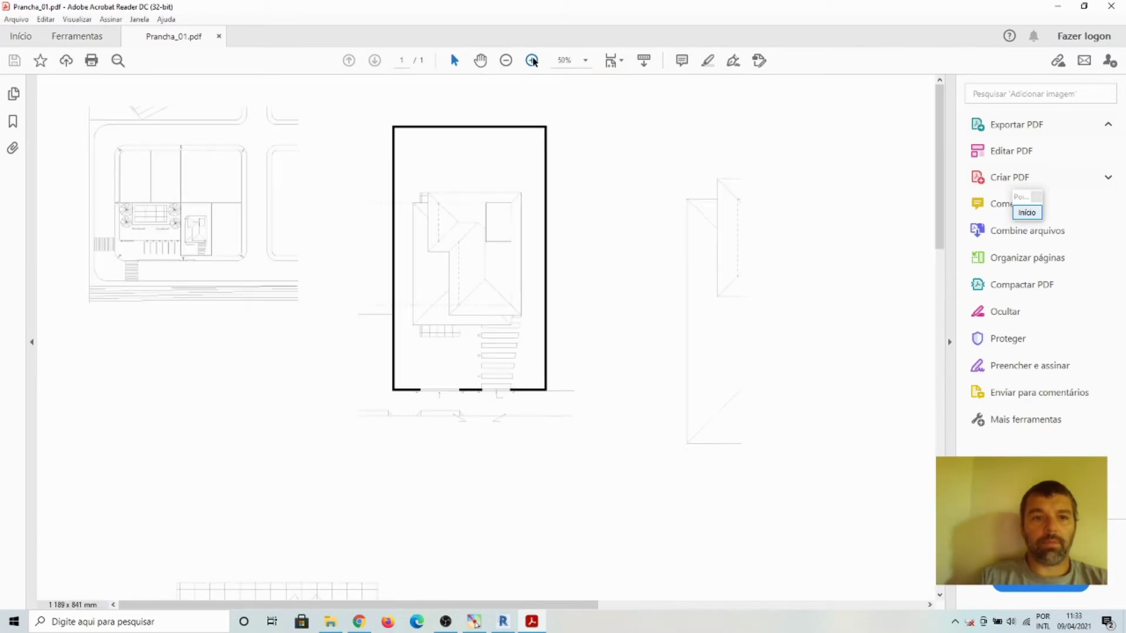
click(533, 61)
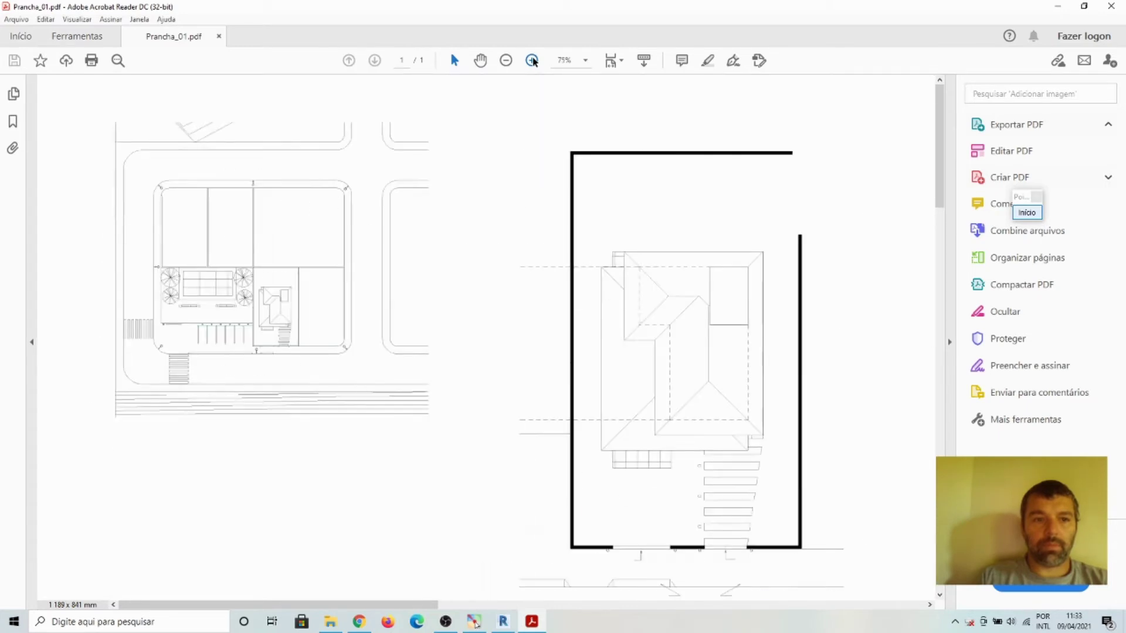
click(533, 61)
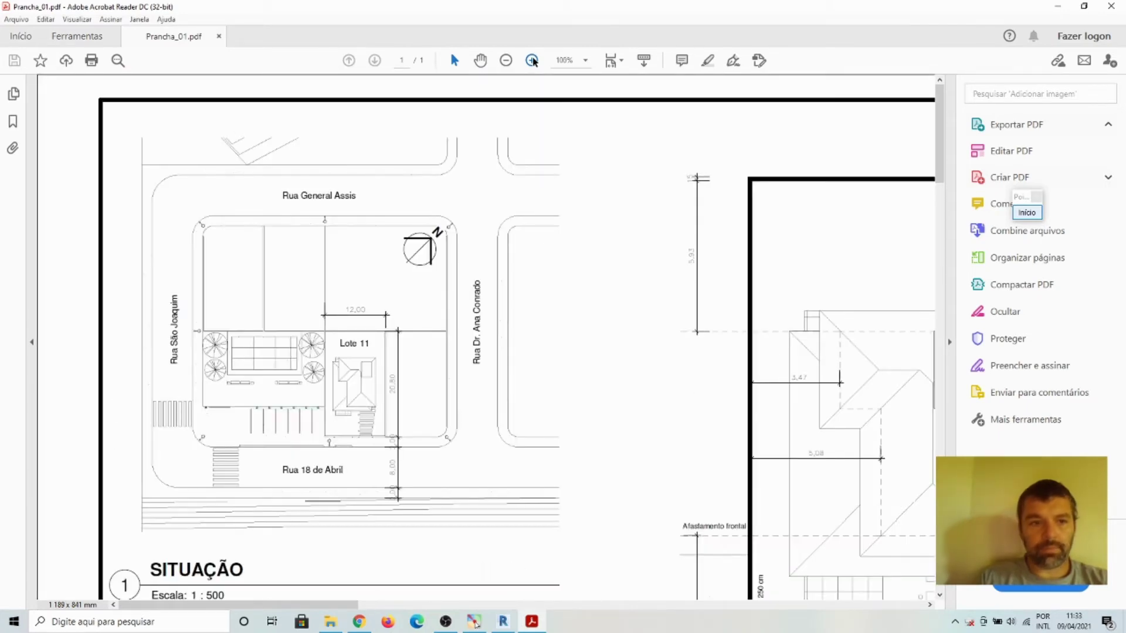
click(533, 61)
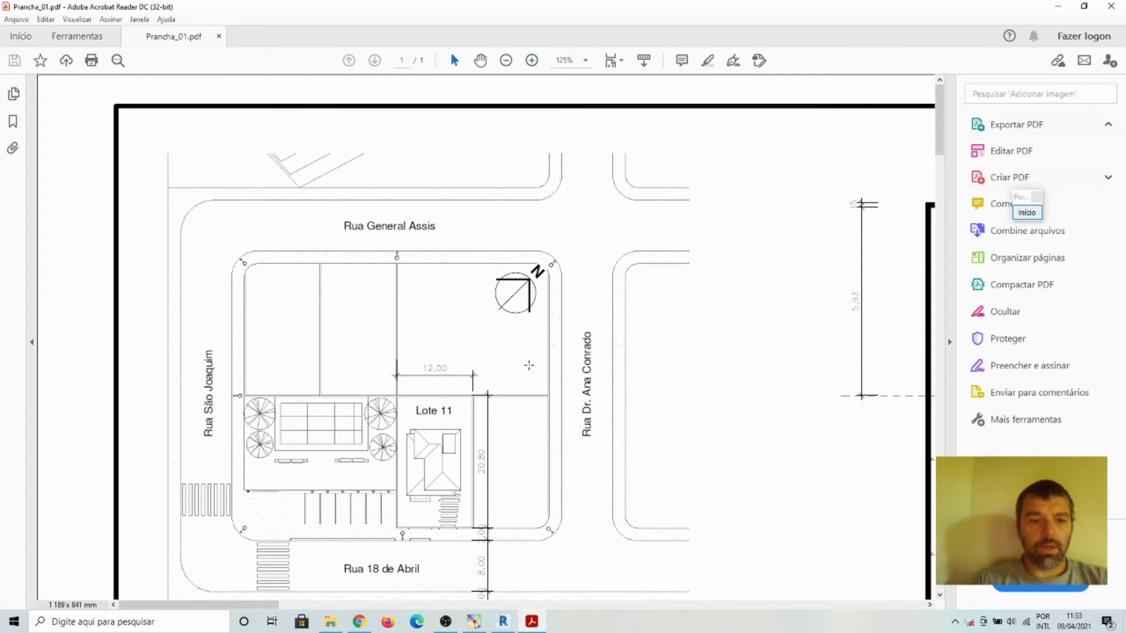
key(ctrl+plus)
Step: Scroll to the site plan, zoom toward 600% and pan right to inspect its labels
scroll(659, 394, down, 3)
scroll(659, 394, down, 3)
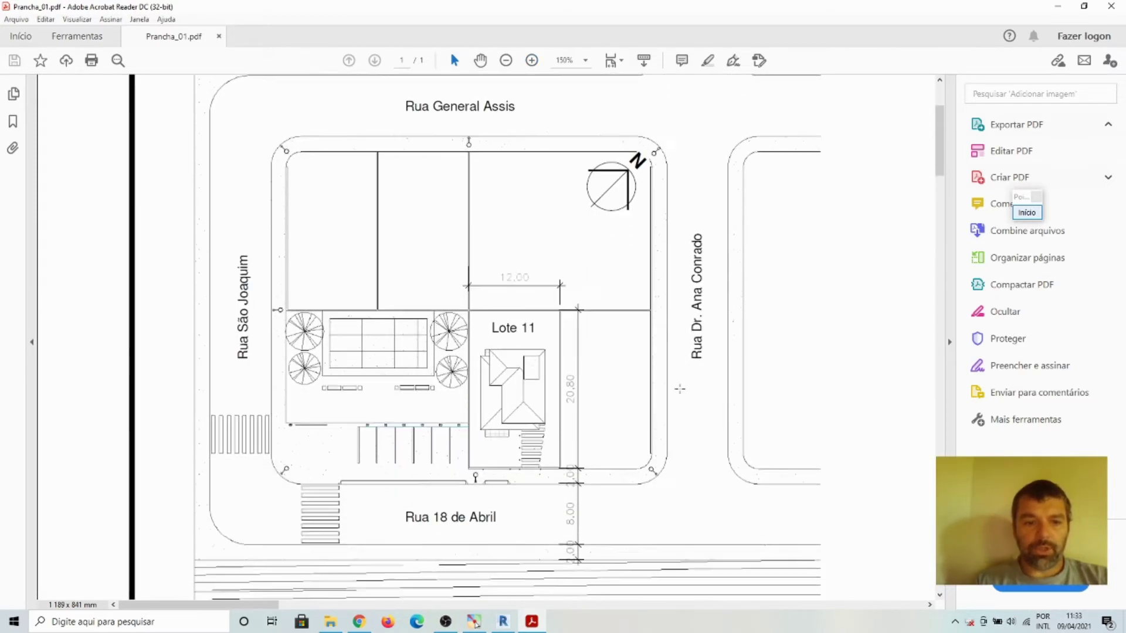
scroll(657, 390, down, 3)
scroll(645, 387, down, 3)
scroll(621, 384, down, 1)
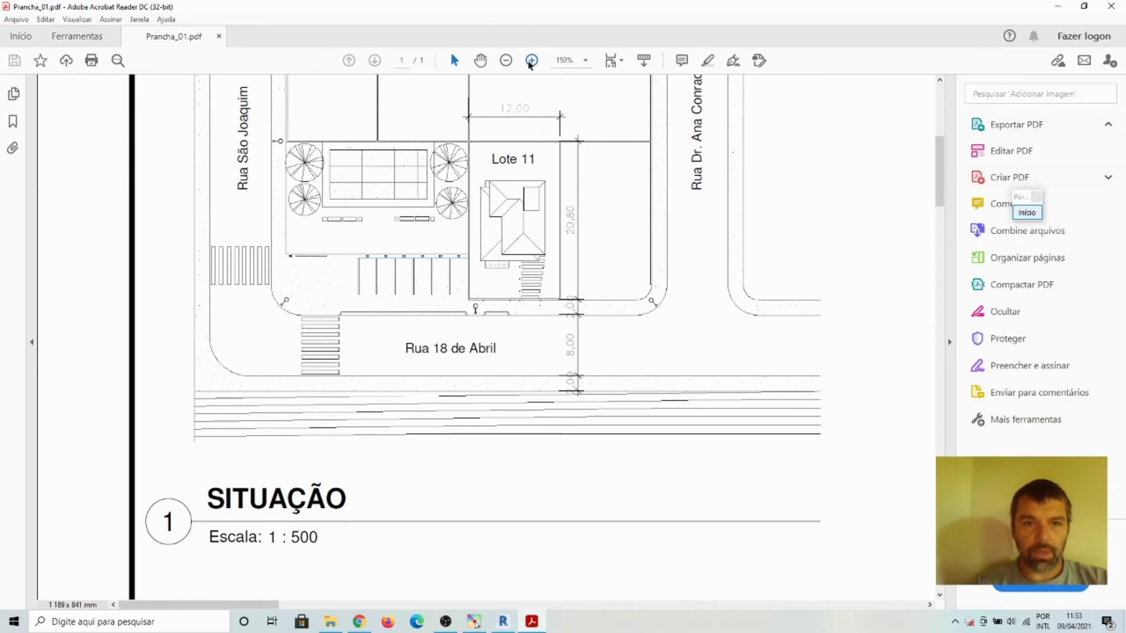
click(530, 61)
click(531, 61)
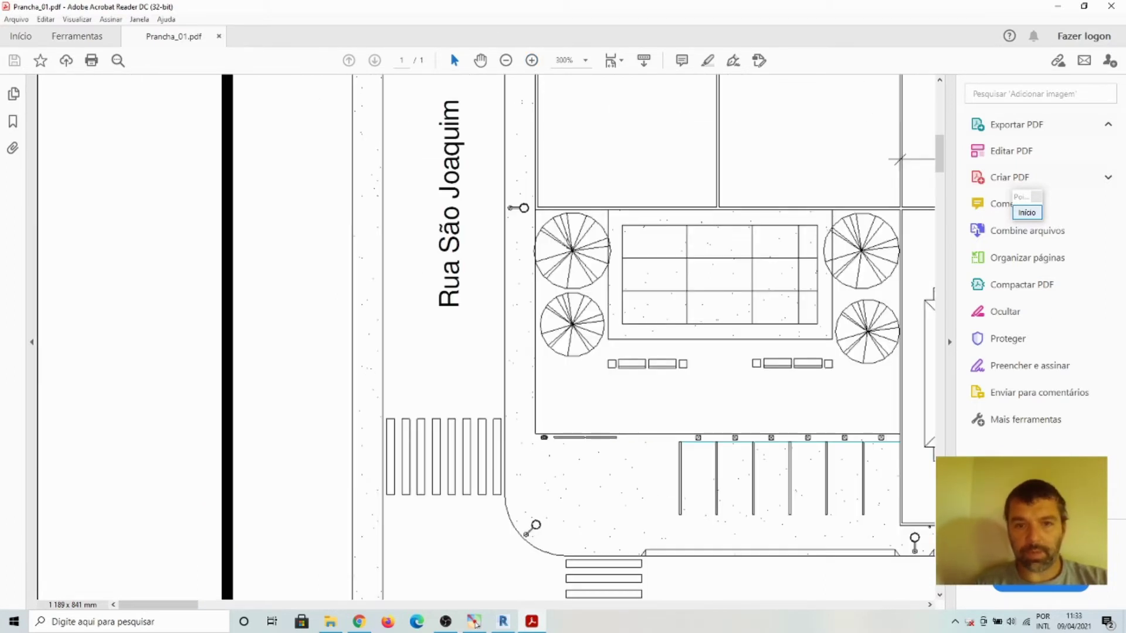
click(532, 60)
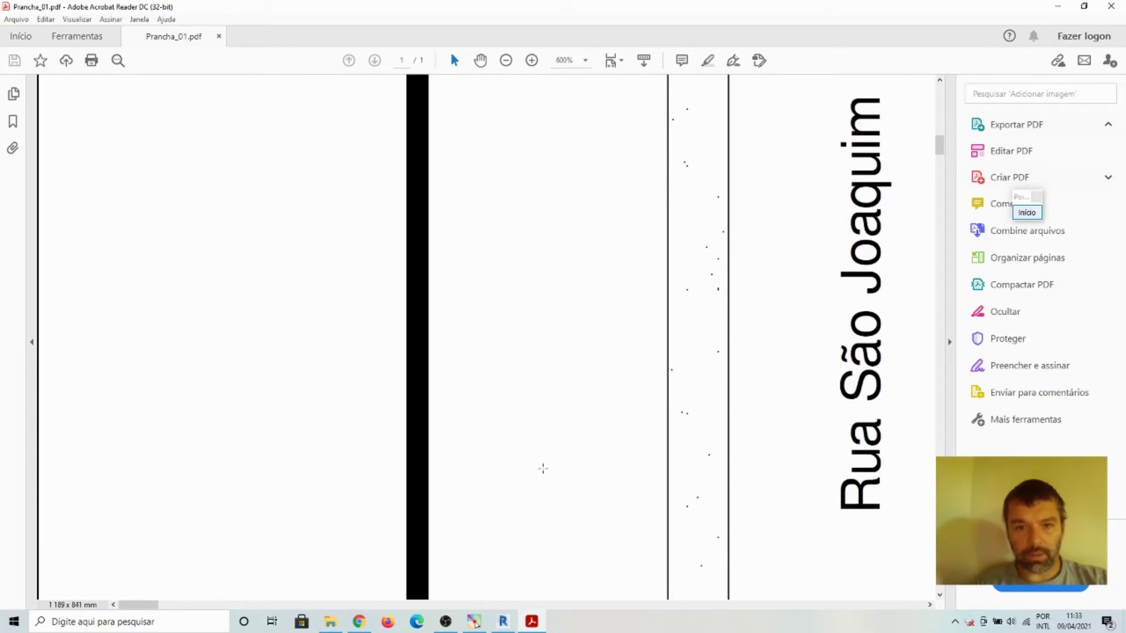
drag(151, 605, 587, 604)
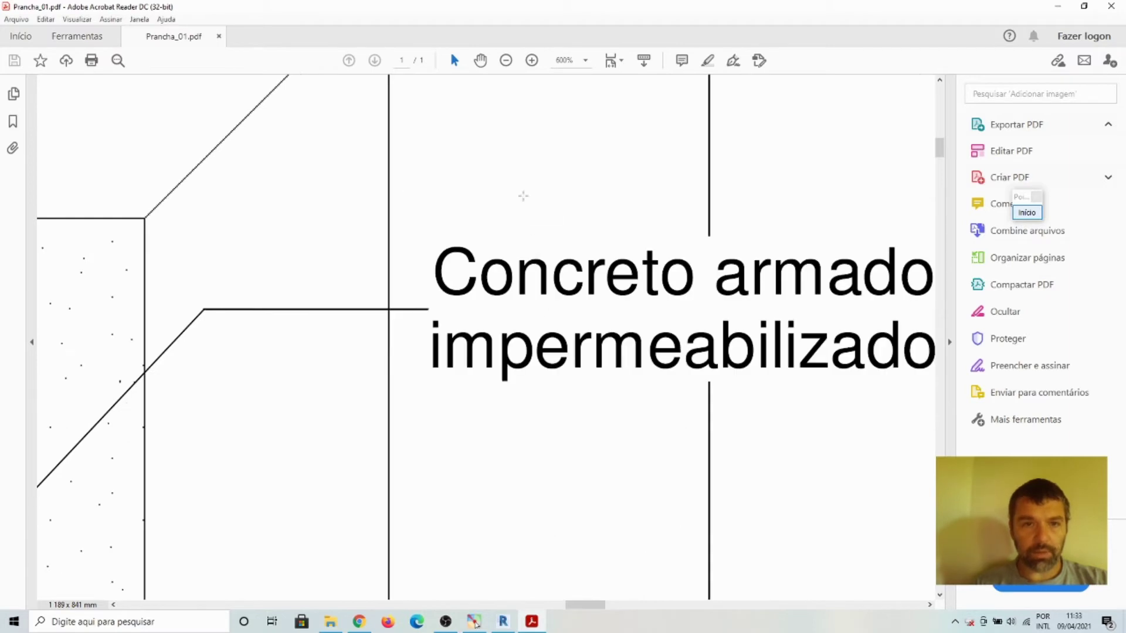
click(508, 62)
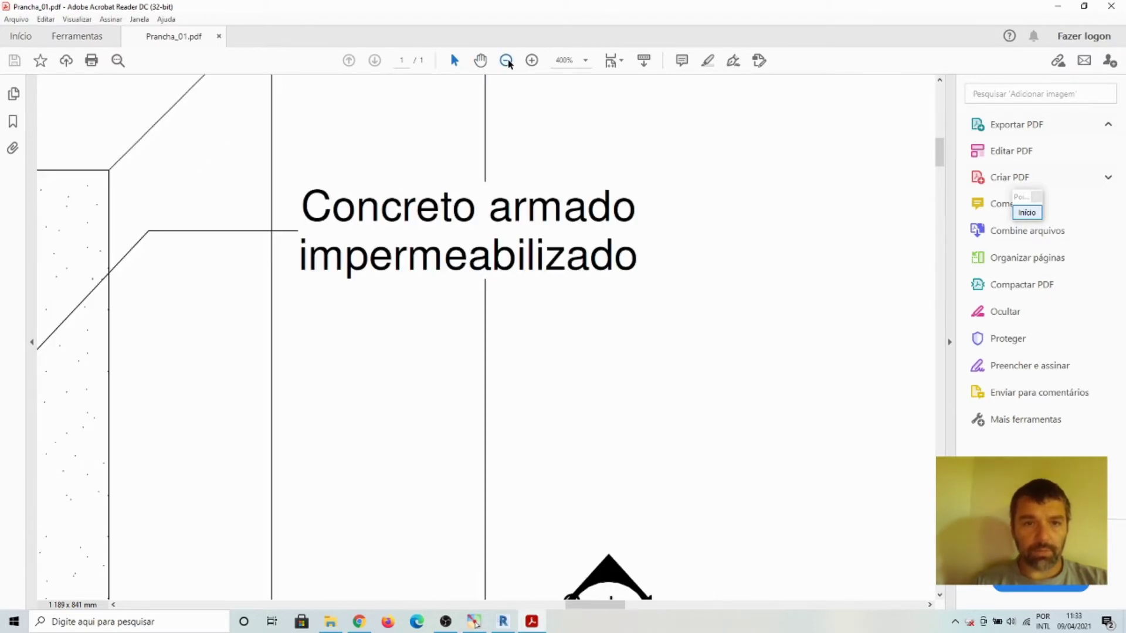
click(508, 61)
scroll(493, 191, down, 2)
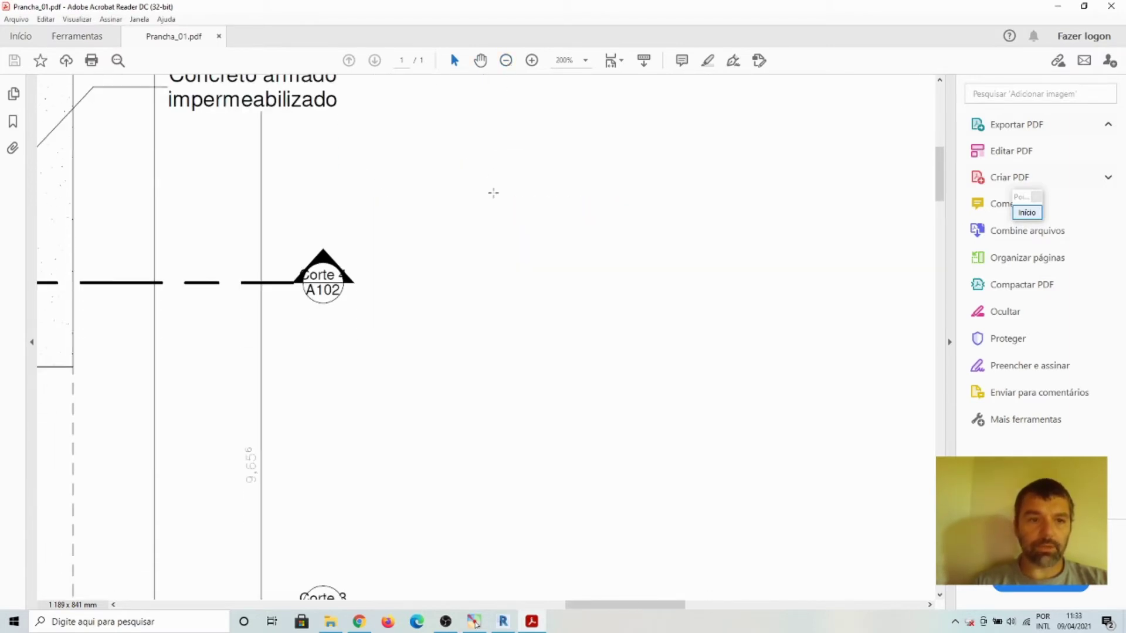
scroll(503, 85, down, 2)
click(506, 60)
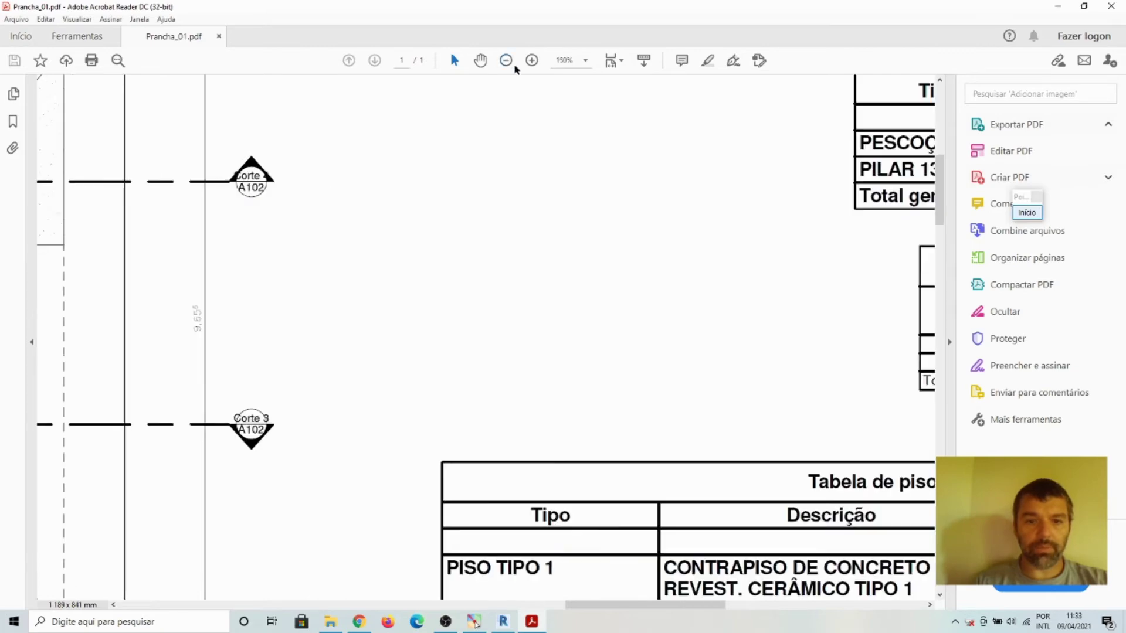
scroll(540, 188, down, 1)
scroll(542, 199, down, 2)
scroll(541, 199, down, 1)
scroll(557, 214, down, 2)
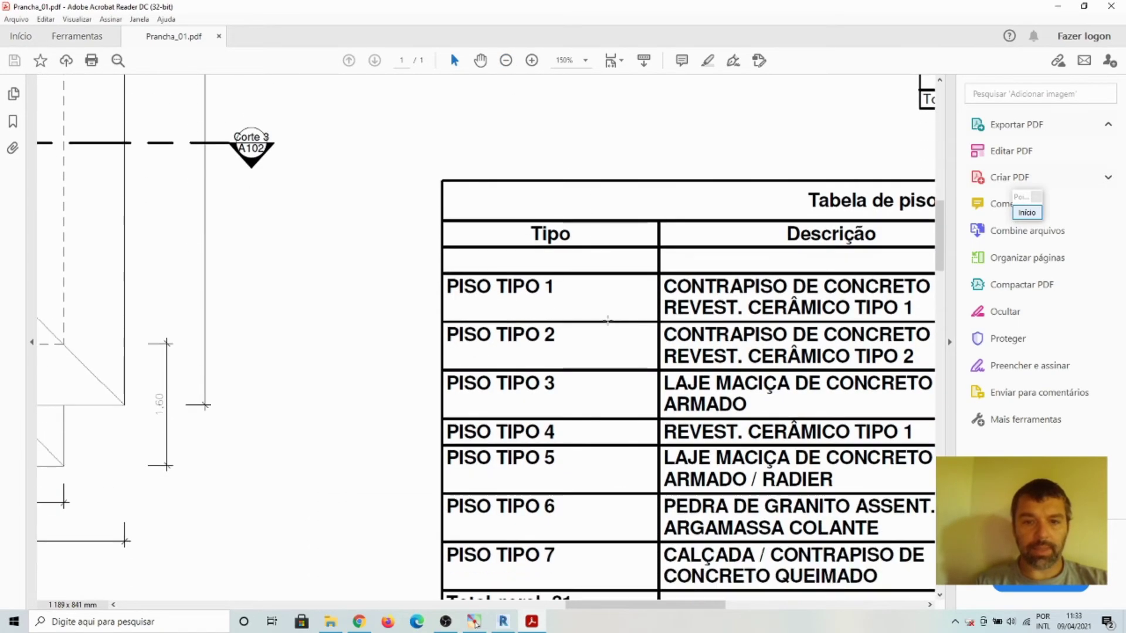
scroll(545, 305, down, 2)
scroll(541, 405, down, 2)
scroll(542, 441, down, 2)
scroll(251, 427, down, 1)
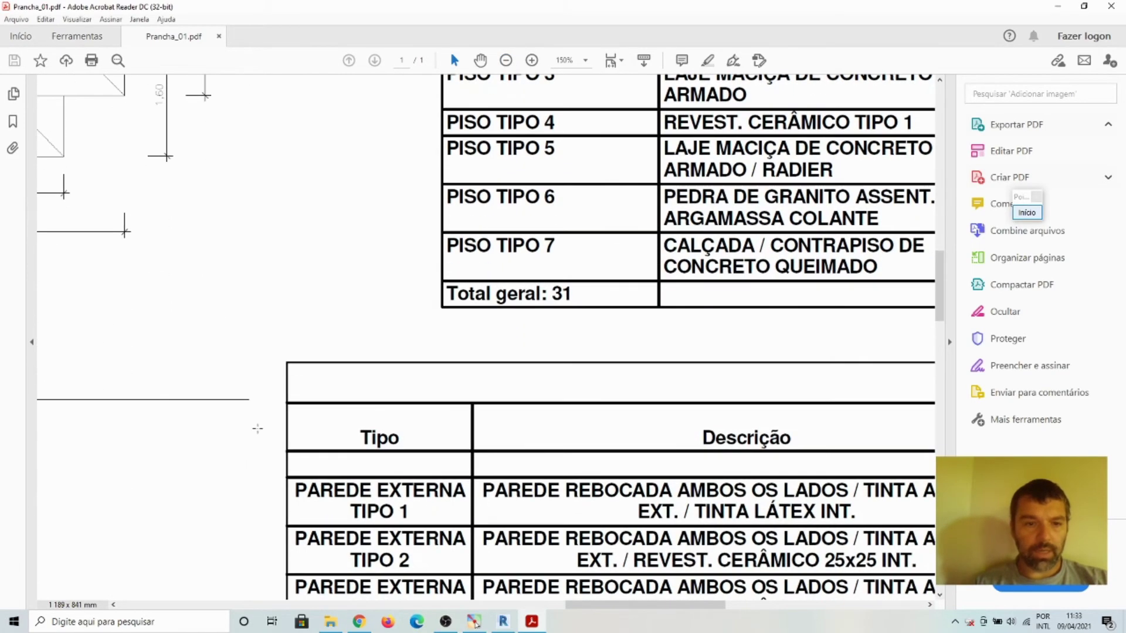
scroll(235, 433, up, 3)
shift+scroll(253, 419, right, 4)
shift+scroll(211, 445, left, 3)
scroll(169, 478, down, 3)
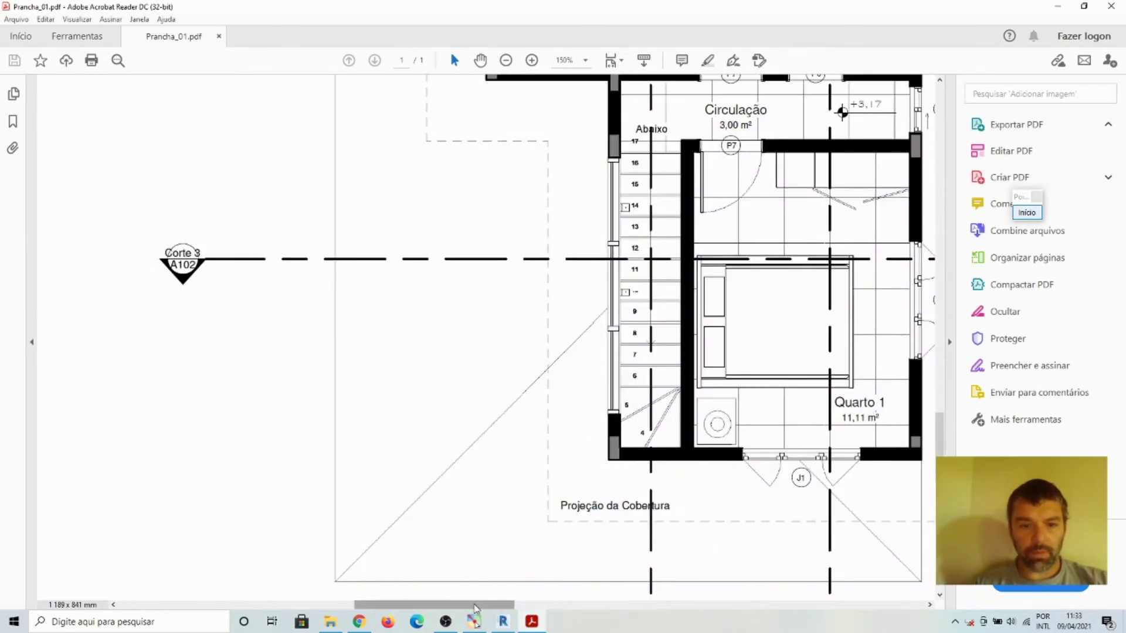
shift+scroll(450, 475, right, 5)
scroll(451, 475, up, 2)
scroll(450, 476, up, 2)
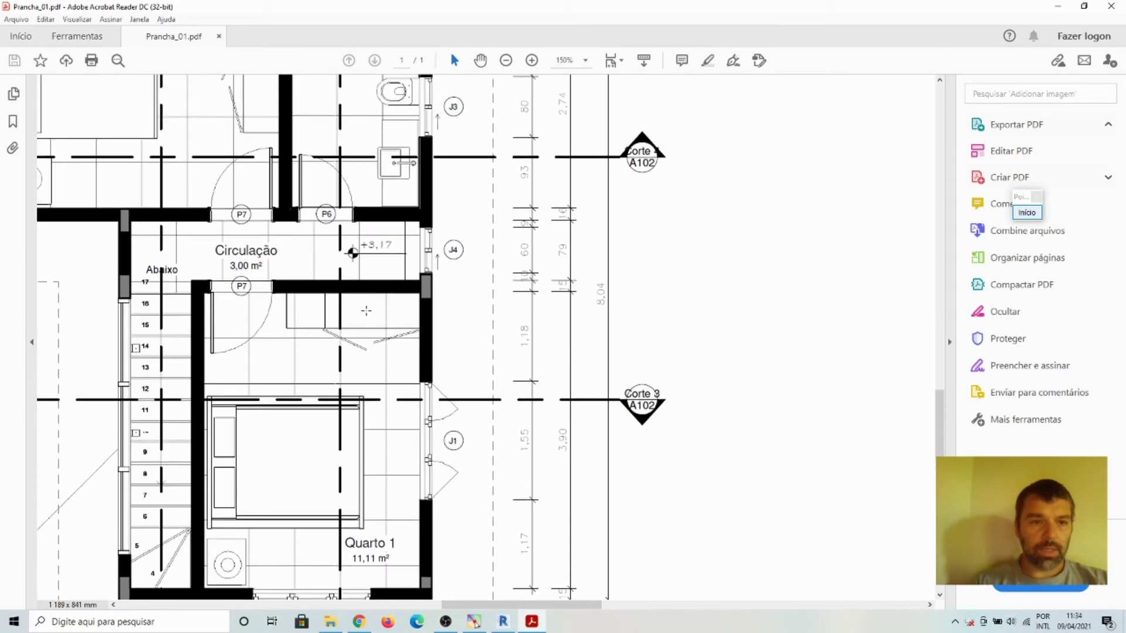
click(508, 61)
click(508, 61)
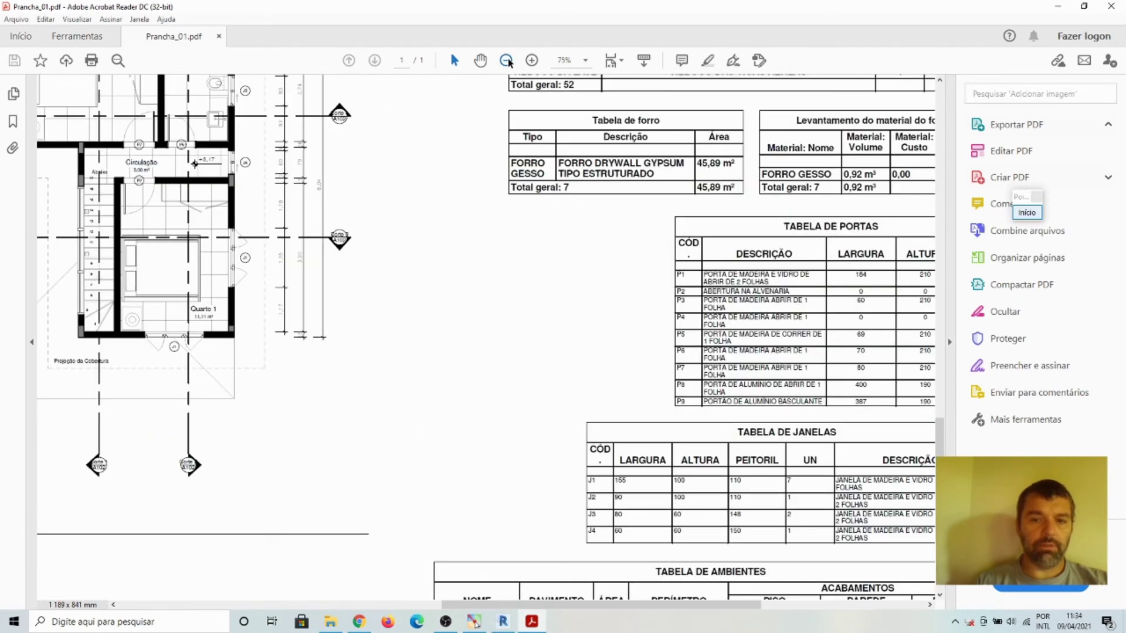
click(508, 61)
scroll(389, 219, up, 2)
scroll(373, 292, up, 1)
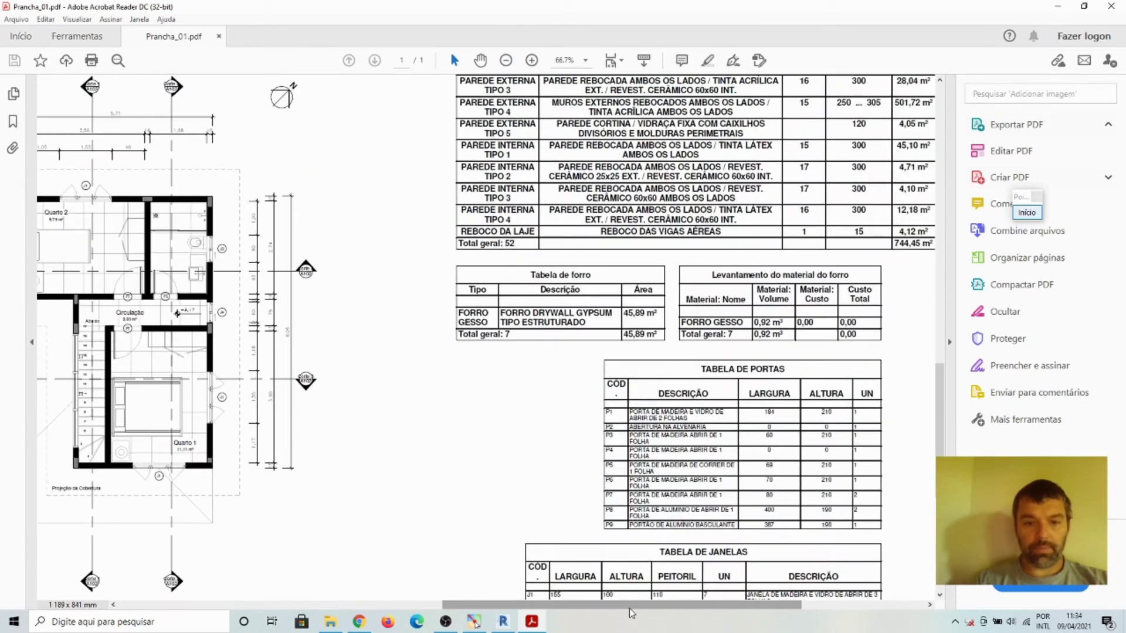
drag(630, 613, 342, 613)
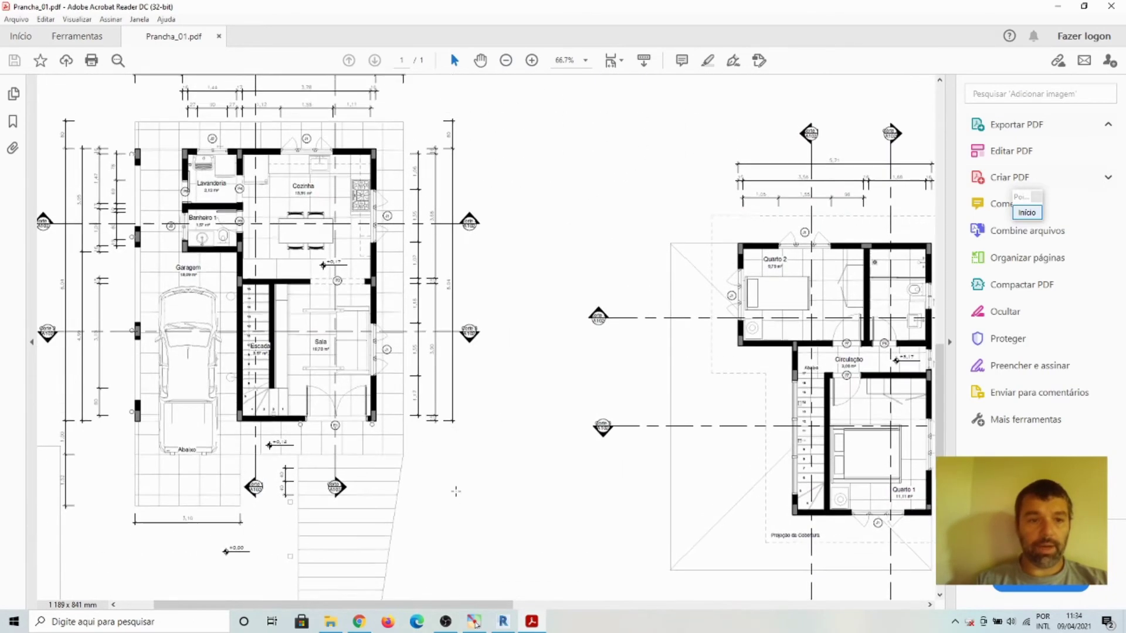
scroll(455, 491, up, 3)
scroll(469, 458, up, 3)
scroll(493, 422, up, 3)
scroll(514, 397, up, 4)
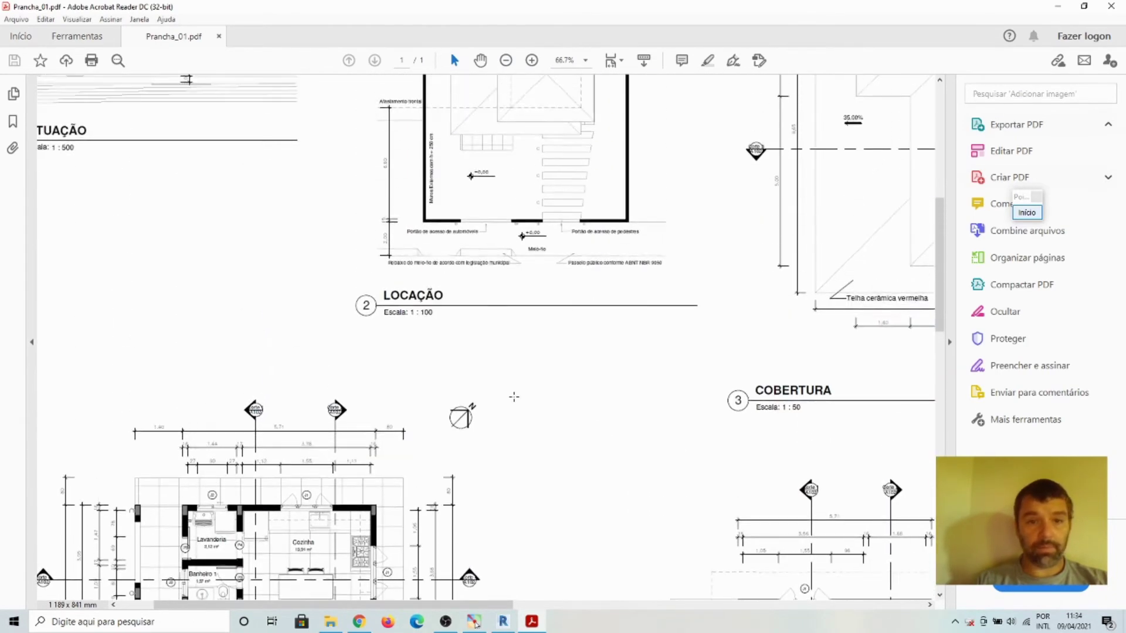
scroll(516, 405, up, 2)
scroll(521, 420, up, 1)
scroll(525, 434, up, 1)
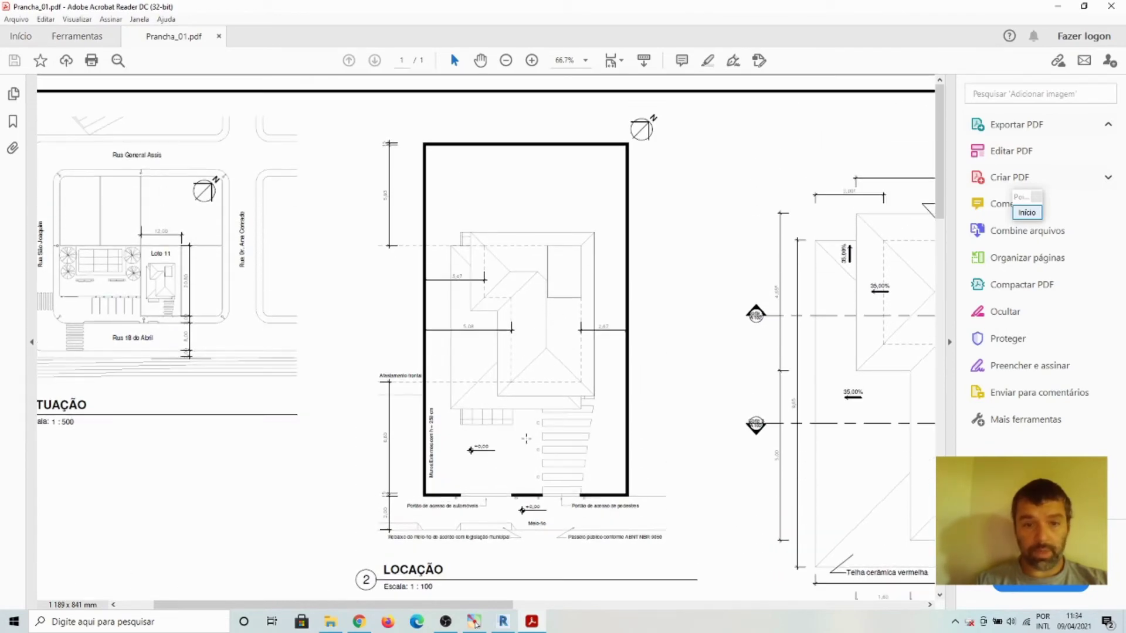
scroll(526, 438, down, 1)
click(508, 63)
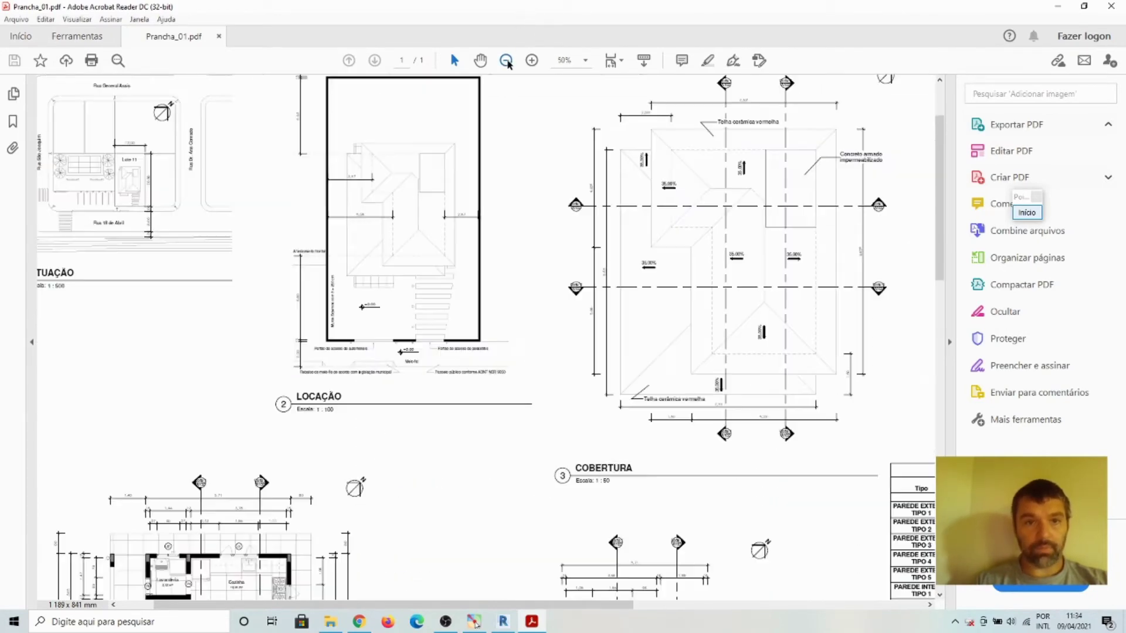
click(507, 61)
click(507, 61)
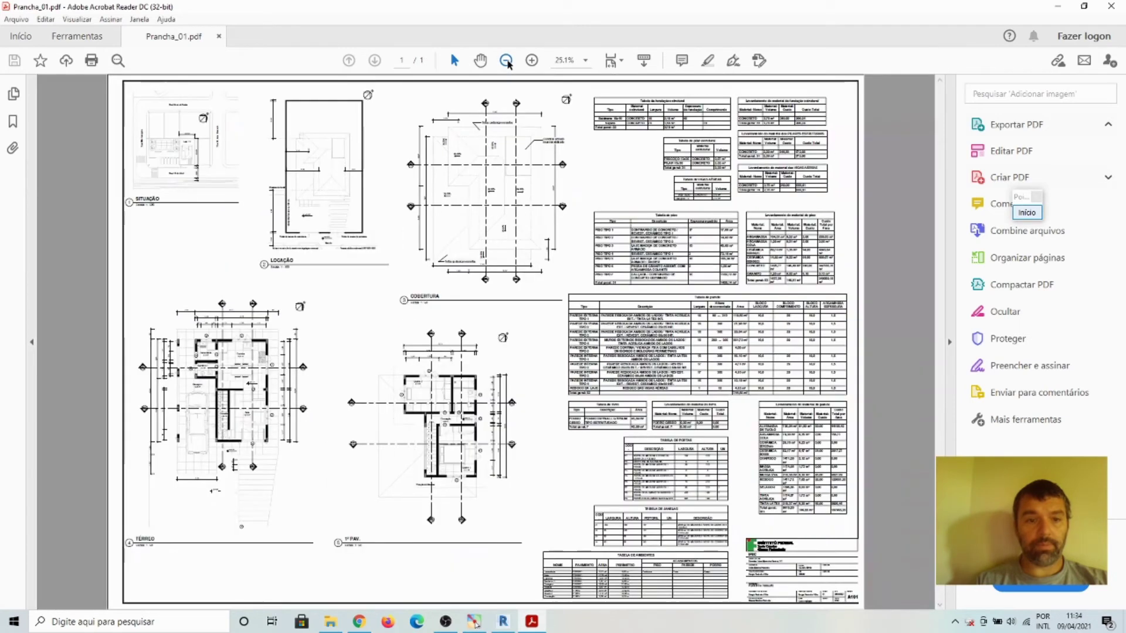
click(507, 61)
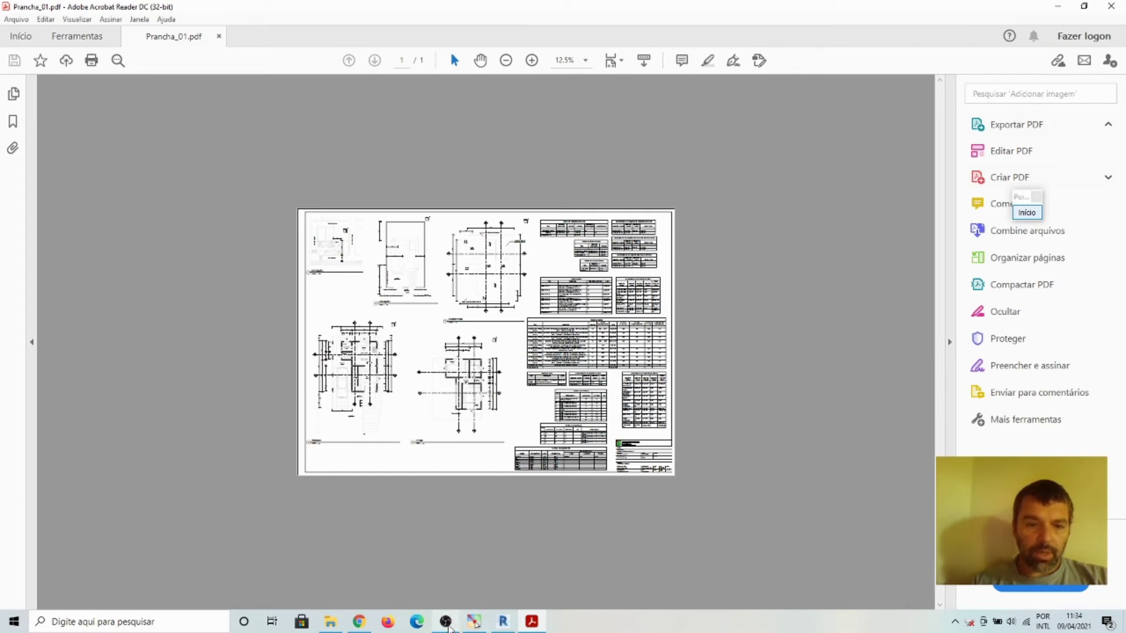
Step: Print sheet A102 of sections and renders to PDFCreator using A0 landscape paper
click(511, 627)
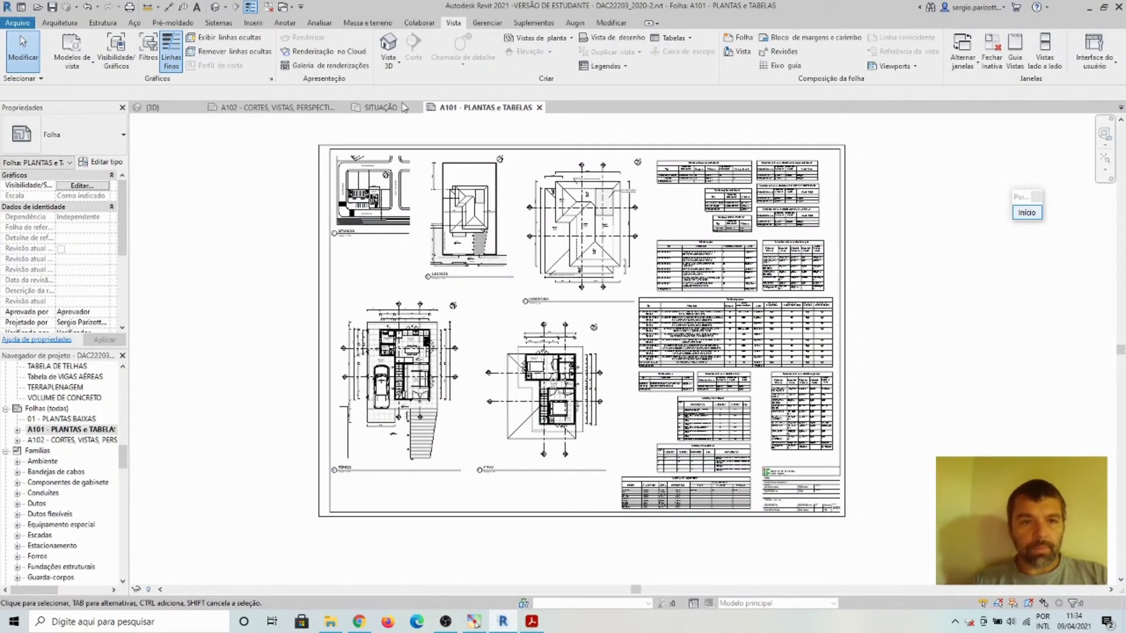
click(286, 108)
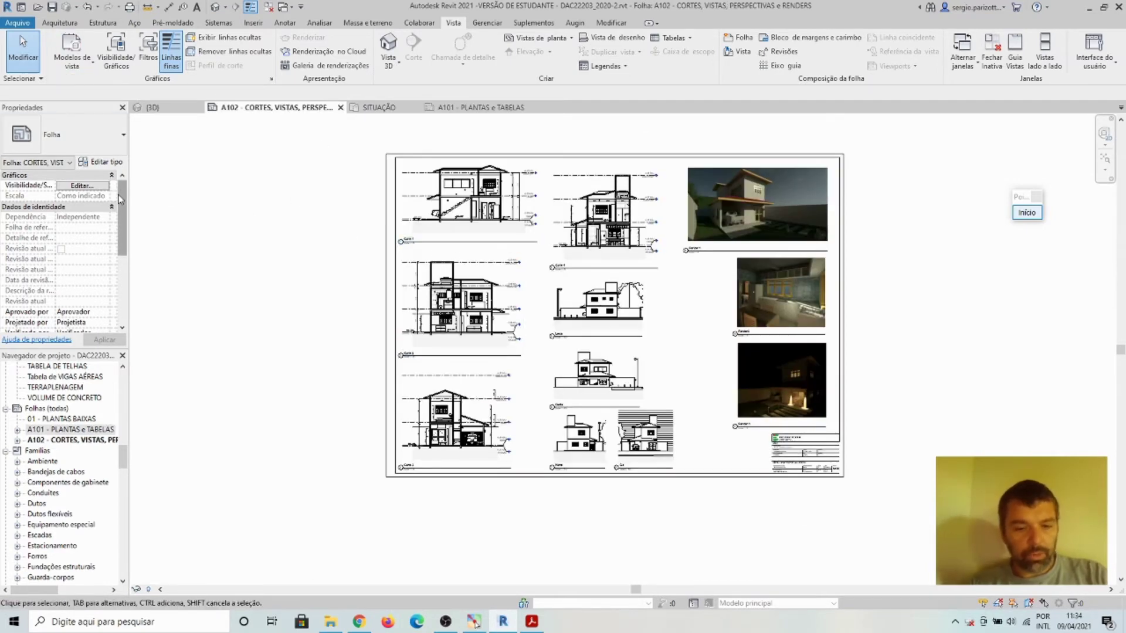
key(ctrl+p)
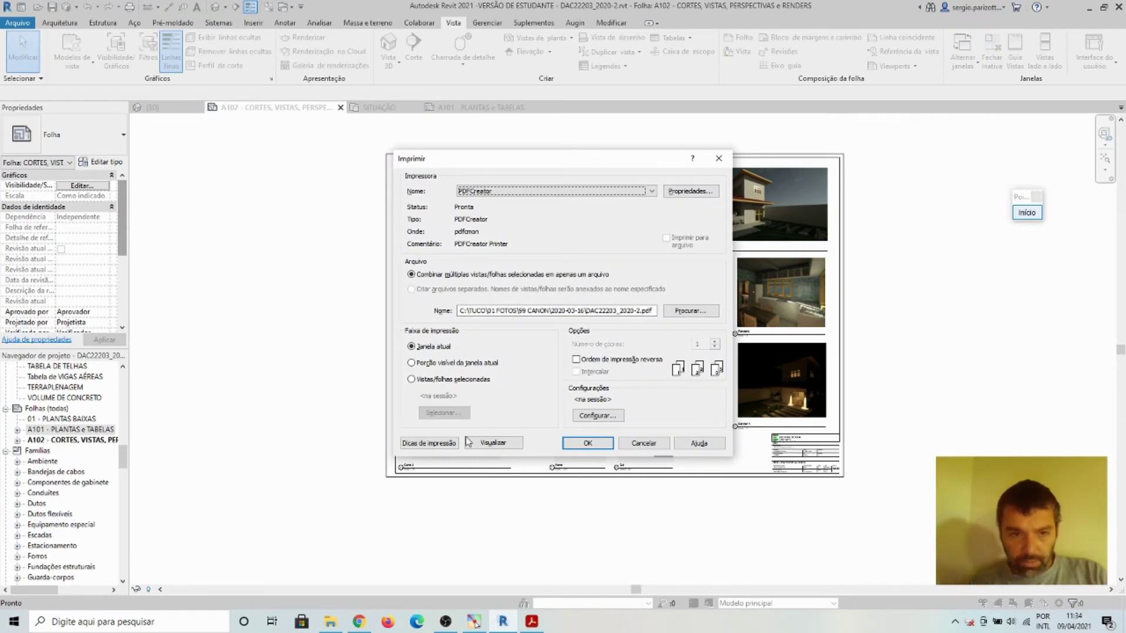
click(610, 418)
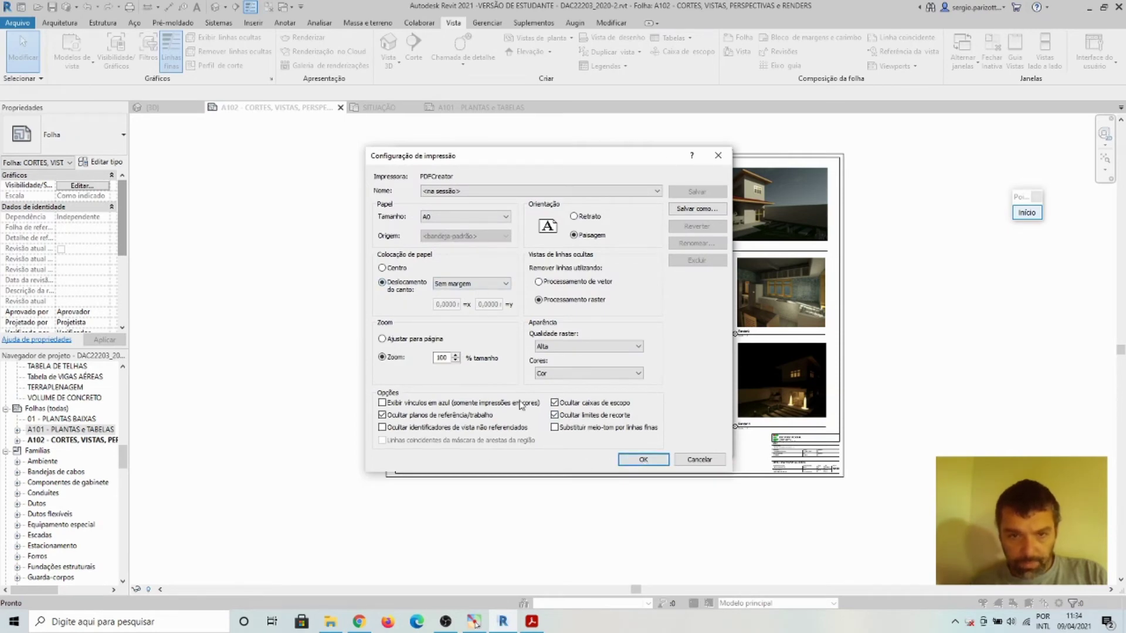
click(633, 461)
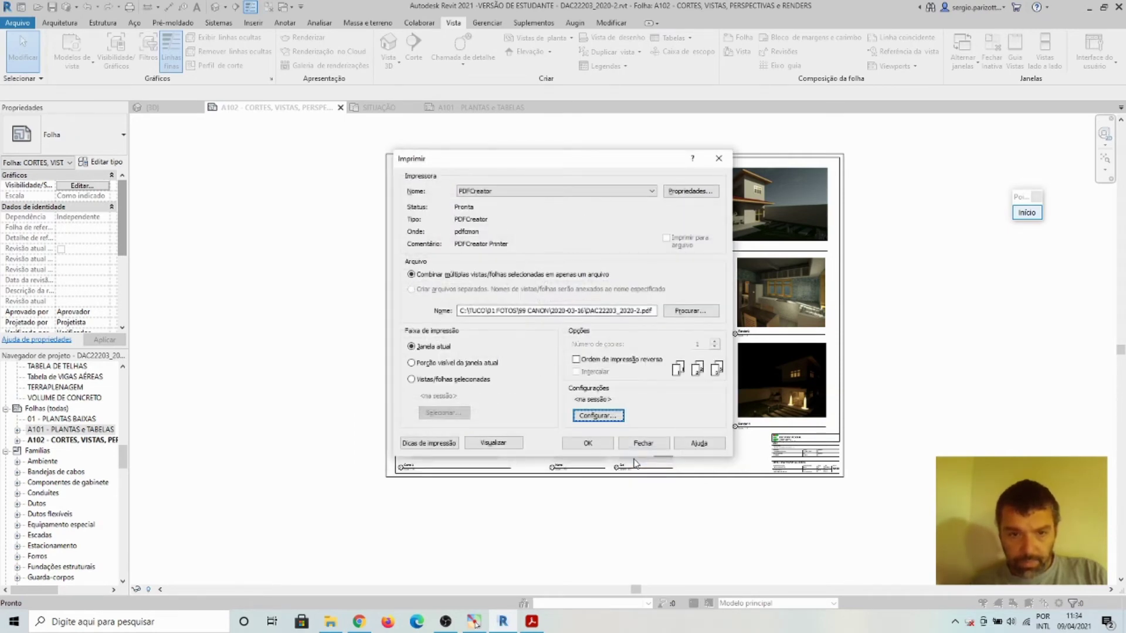
click(592, 449)
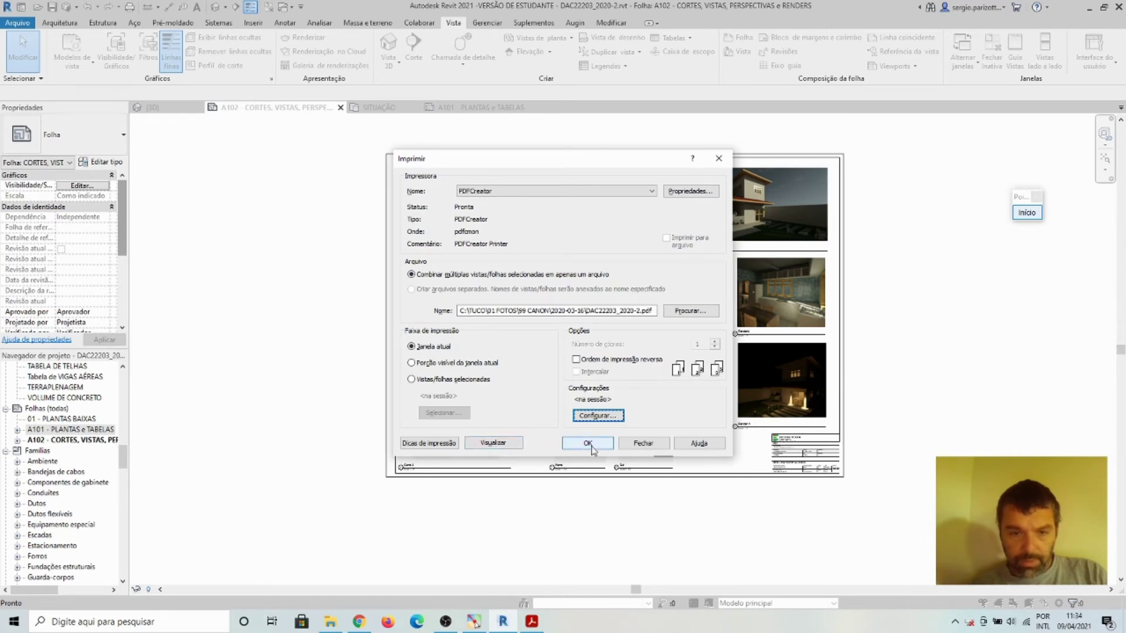
click(590, 444)
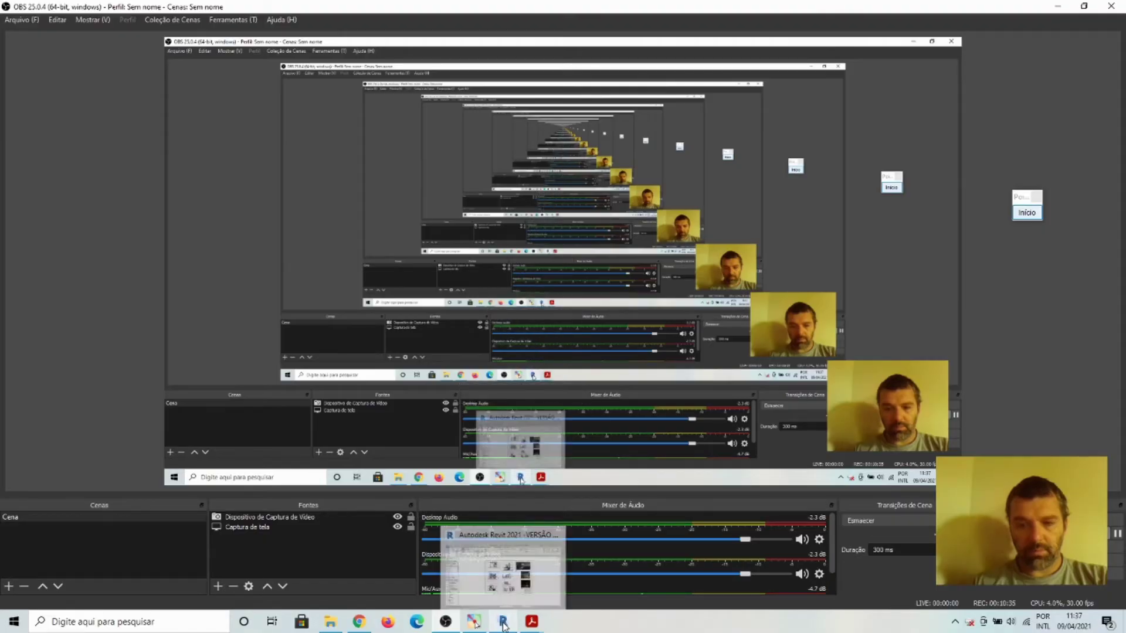
click(503, 623)
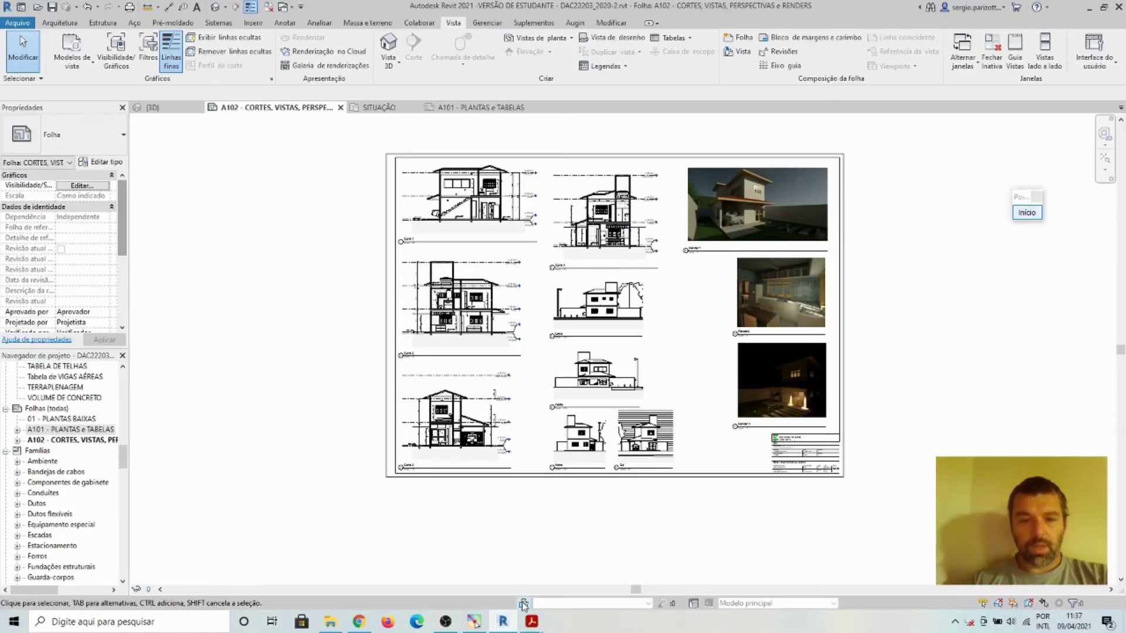
Step: Open Prancha_02.pdf and zoom in to inspect the Corte 1 section drawings
mouse_move(532, 622)
click(586, 578)
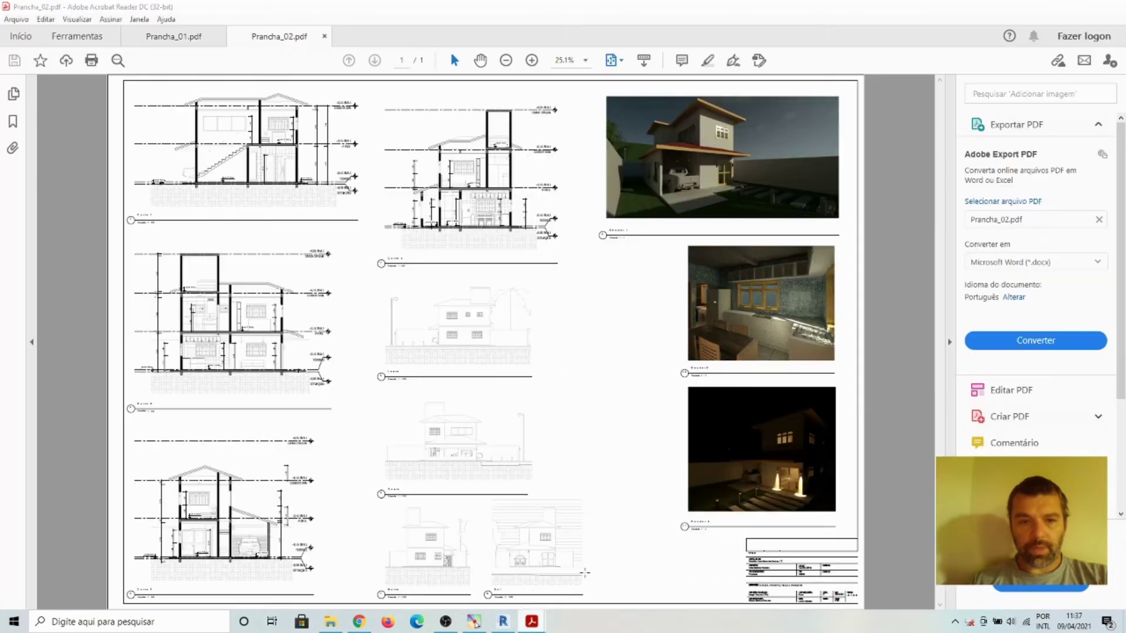
click(533, 61)
click(533, 61)
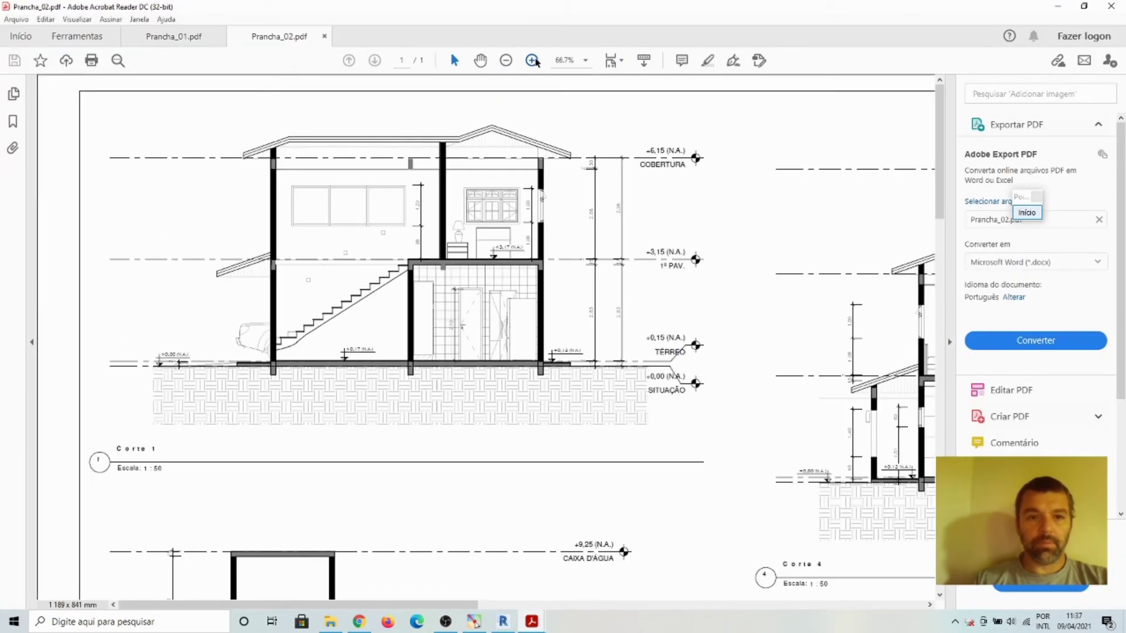
click(533, 60)
scroll(559, 218, down, 1)
scroll(581, 231, down, 3)
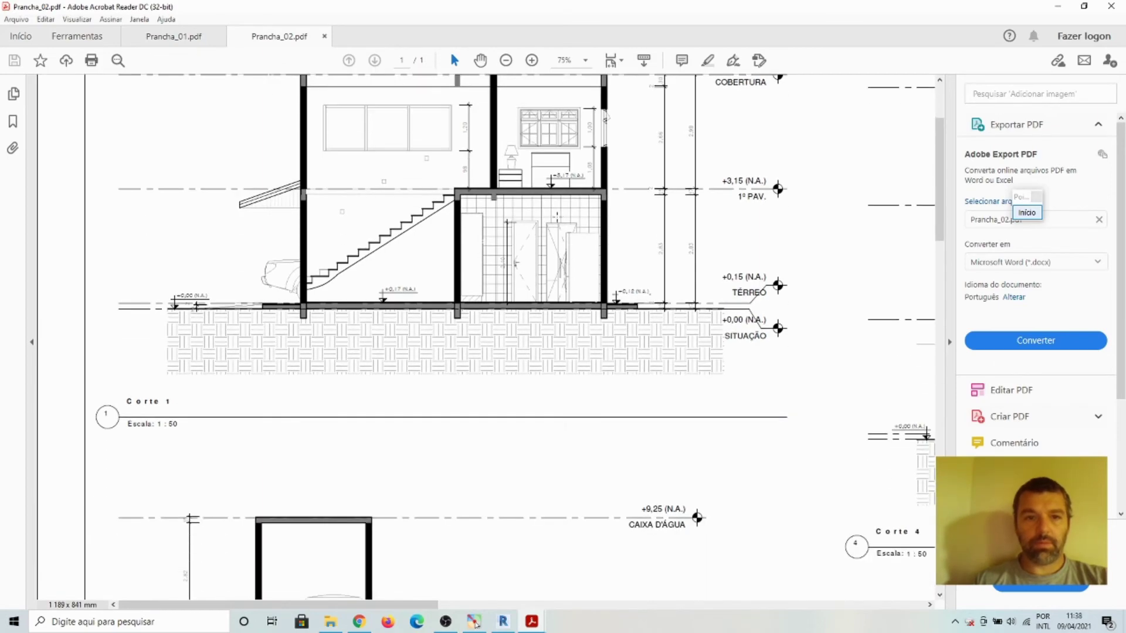
scroll(609, 249, down, 4)
scroll(636, 268, down, 3)
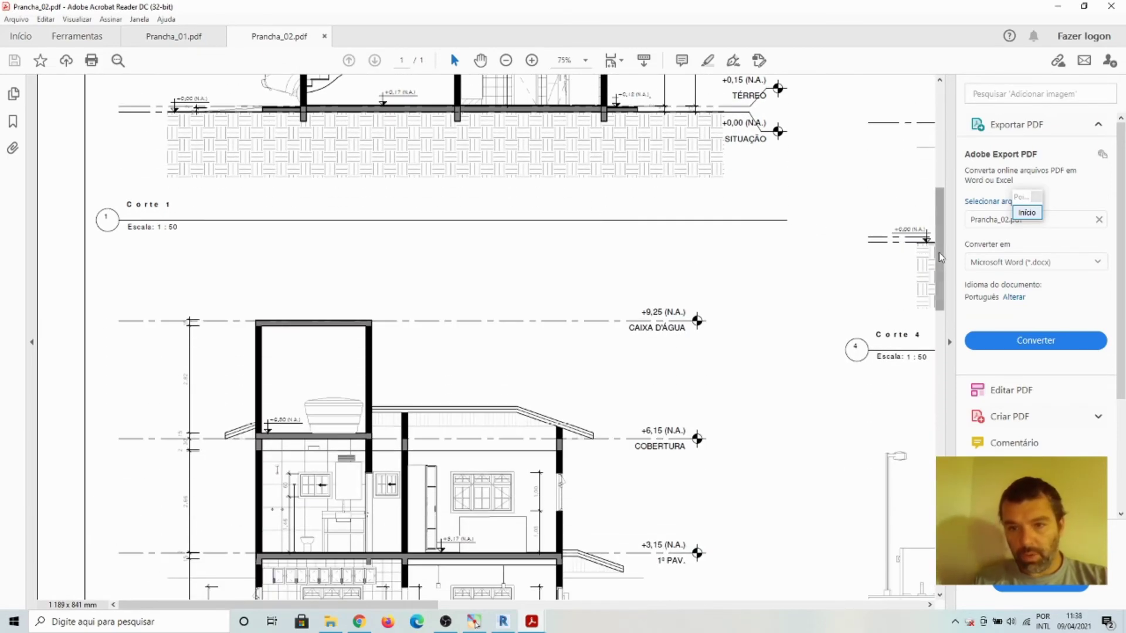
drag(943, 261, 942, 388)
scroll(942, 389, down, 6)
scroll(942, 389, down, 6)
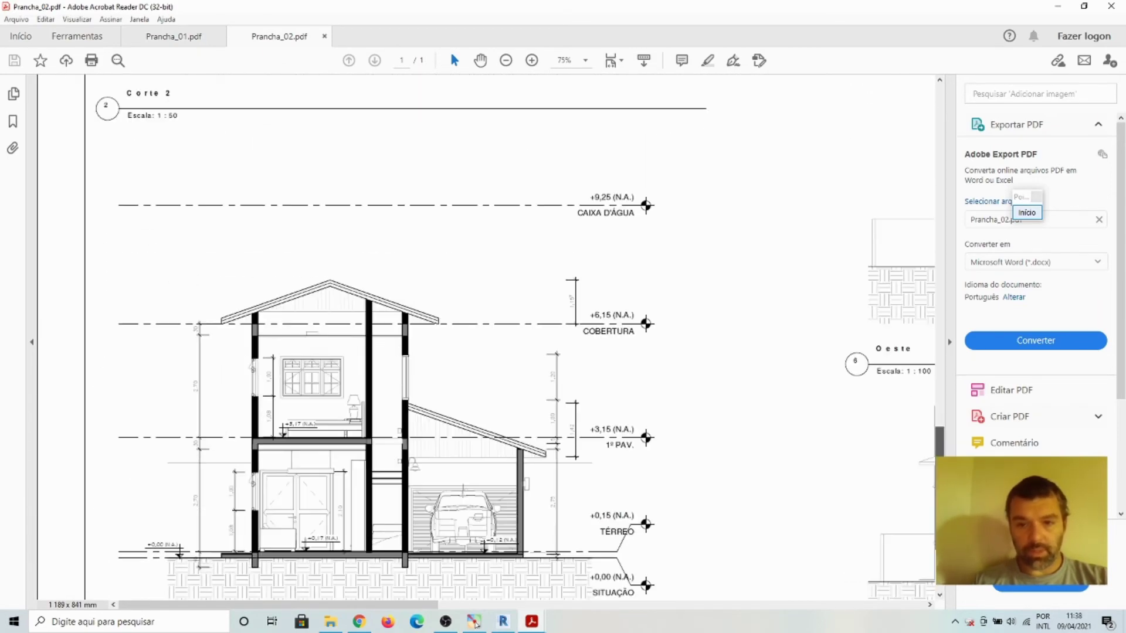
drag(352, 604, 528, 604)
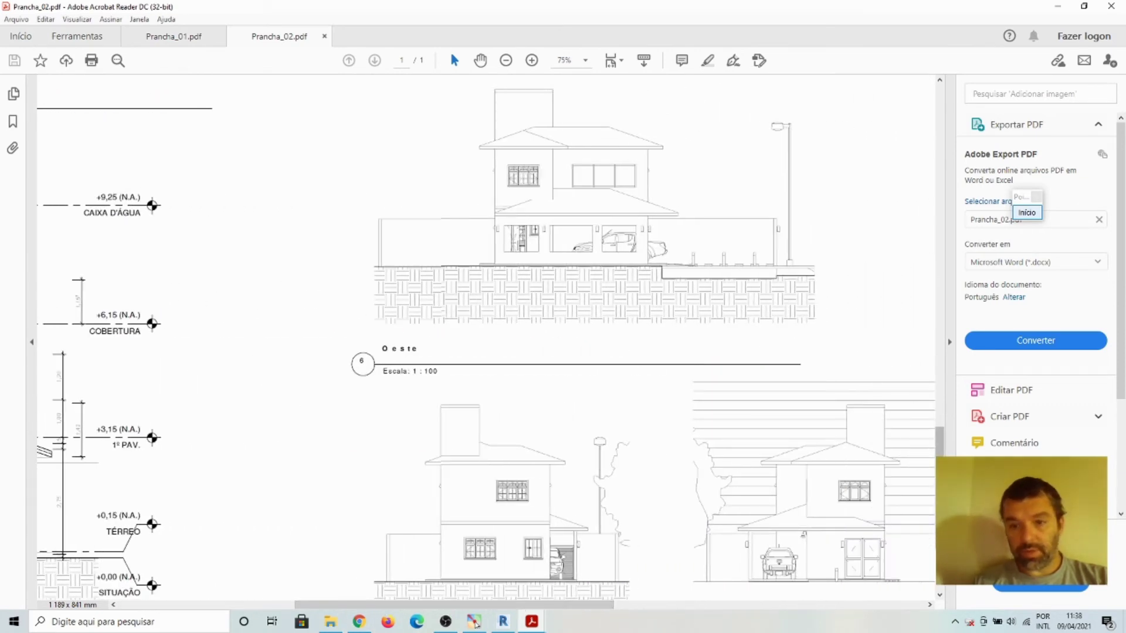
mouse_move(940, 443)
mouse_down()
mouse_move(941, 253)
mouse_move(941, 334)
mouse_up()
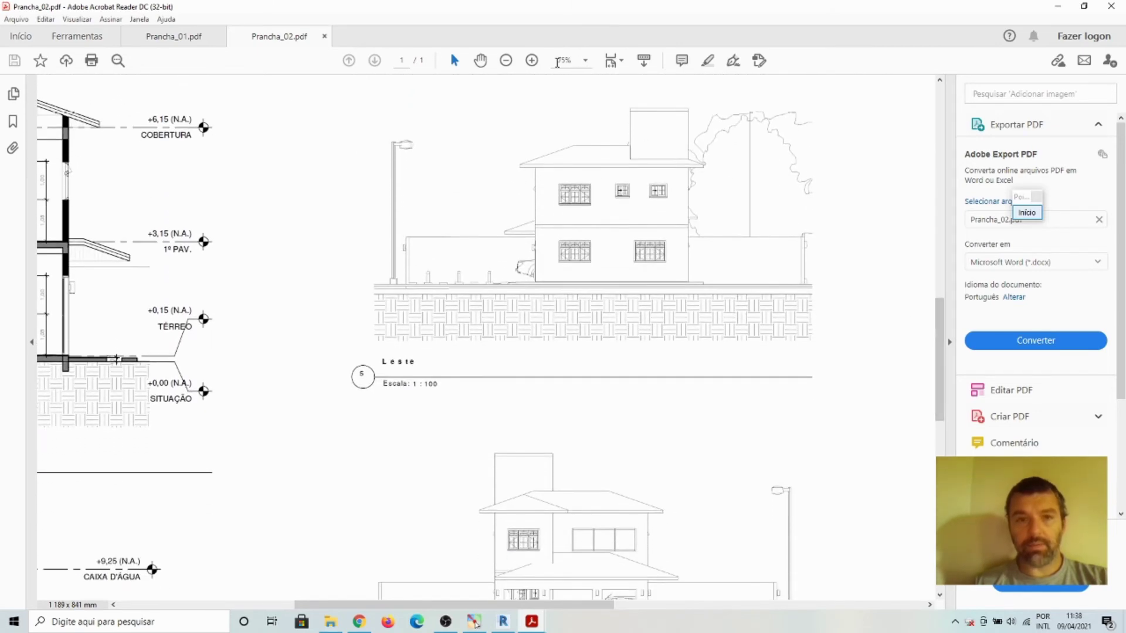
Step: Zoom in on the Leste elevation, then look over Render 4 and the title block
click(534, 60)
click(535, 62)
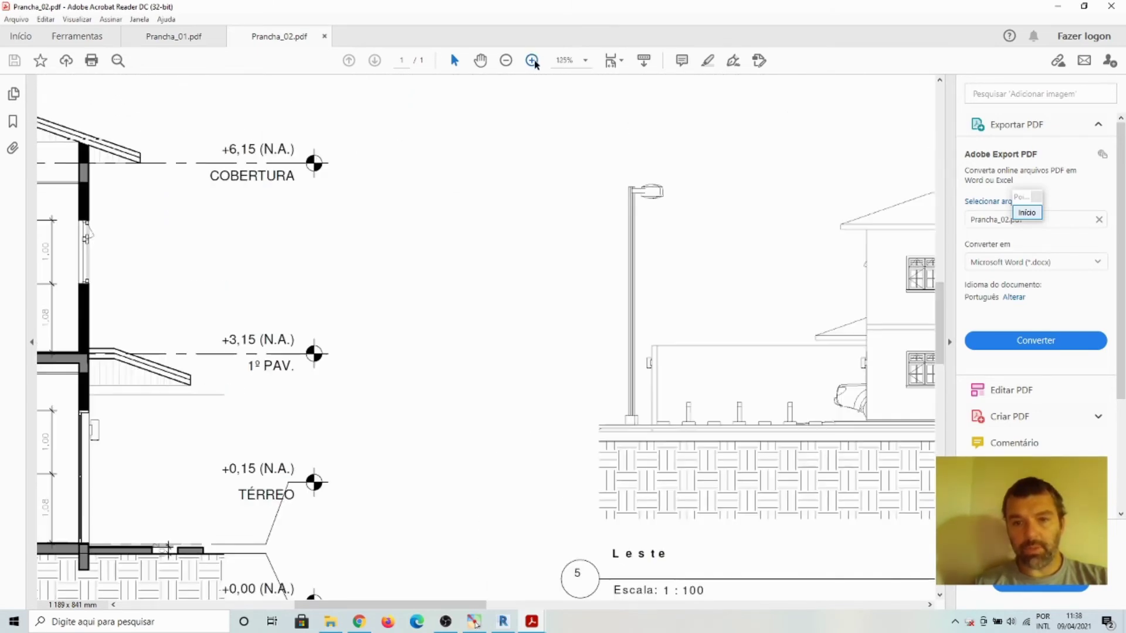
drag(427, 604, 560, 605)
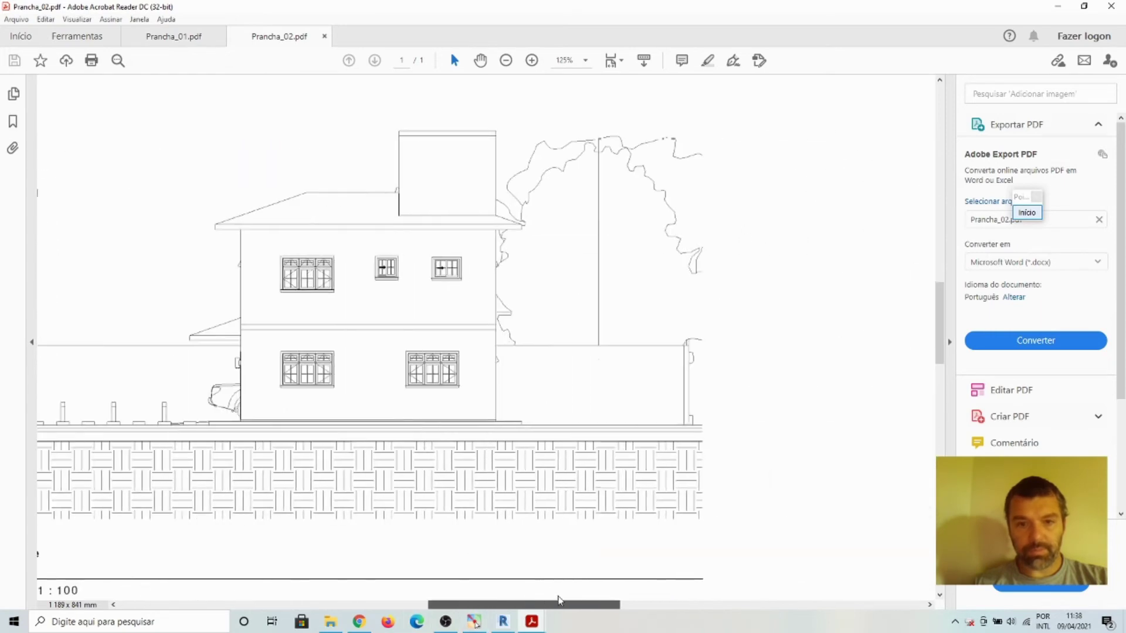
scroll(508, 440, down, 3)
scroll(508, 440, down, 2)
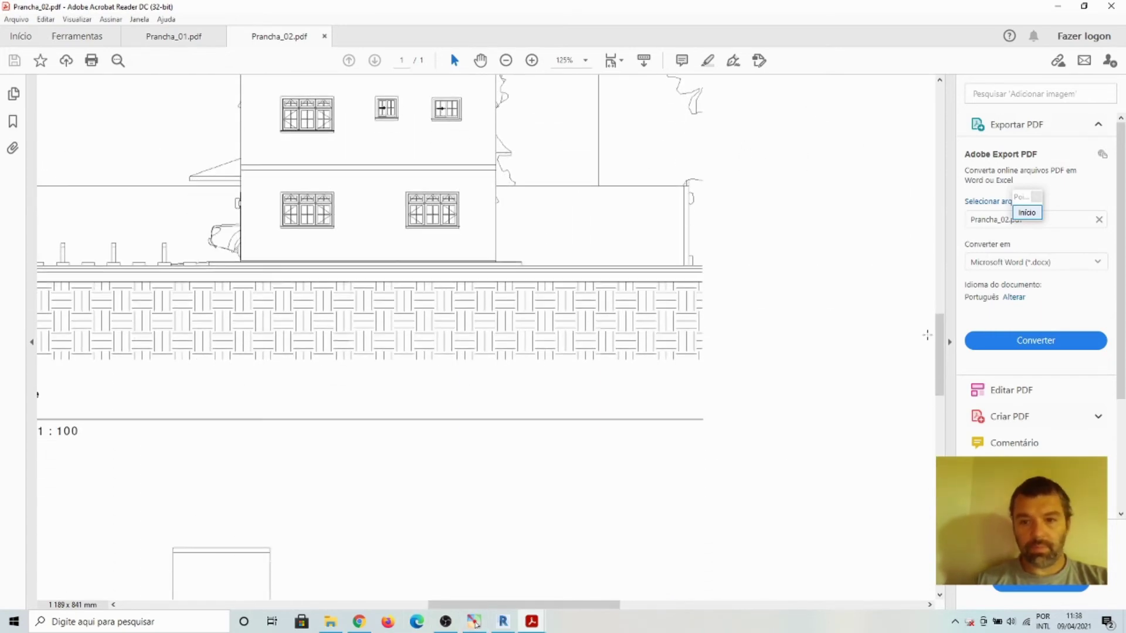
scroll(944, 357, down, 1)
drag(944, 356, 944, 530)
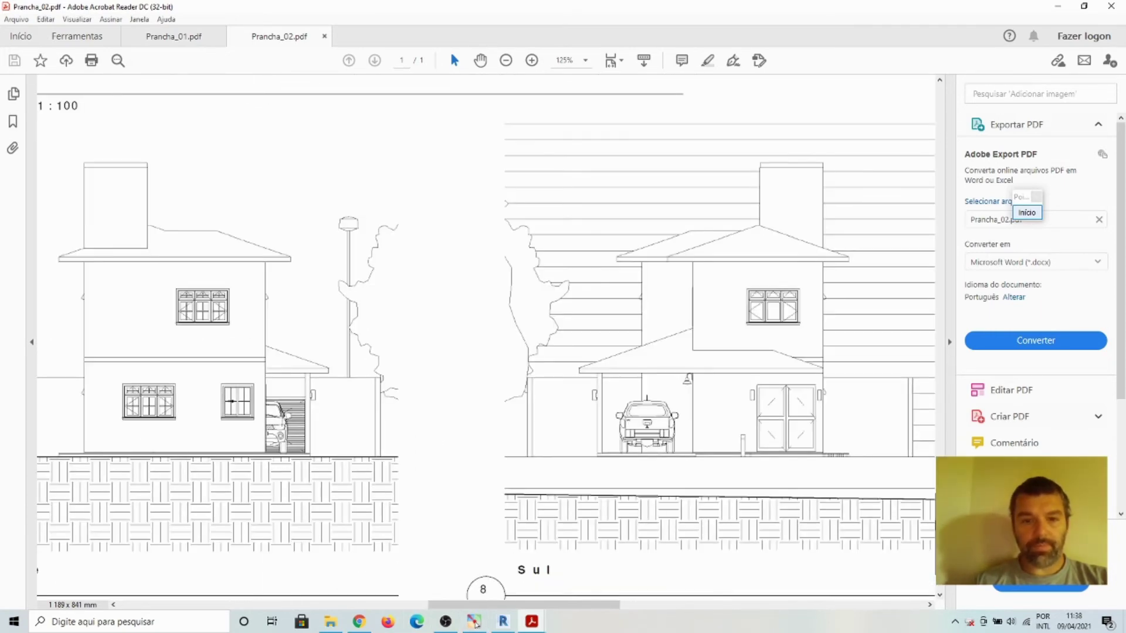
drag(473, 612, 769, 614)
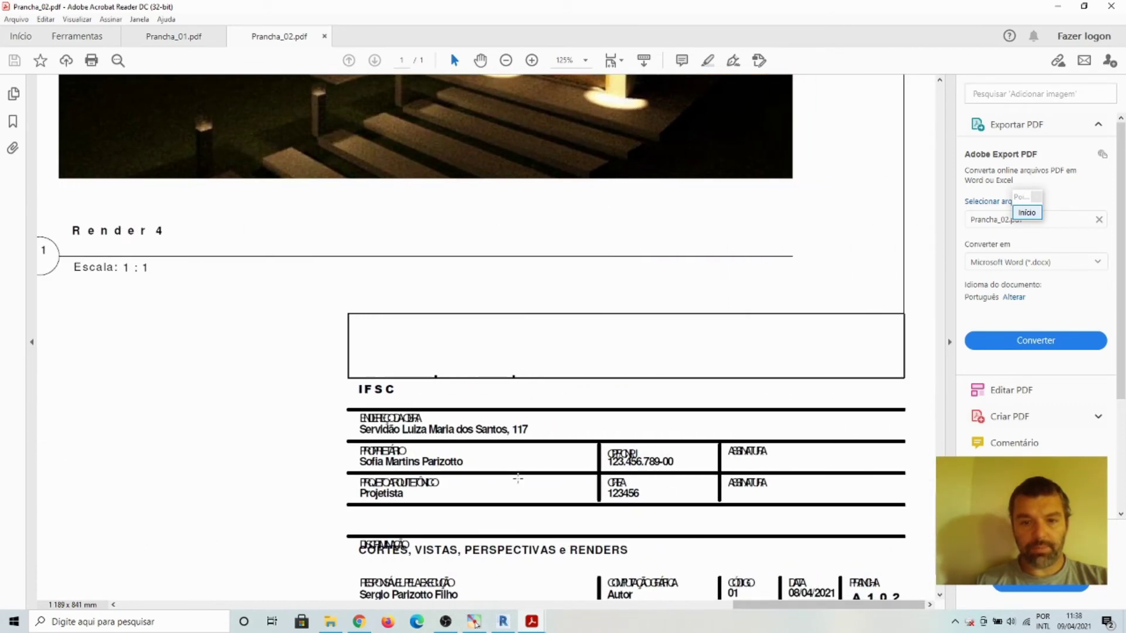
scroll(595, 469, up, 2)
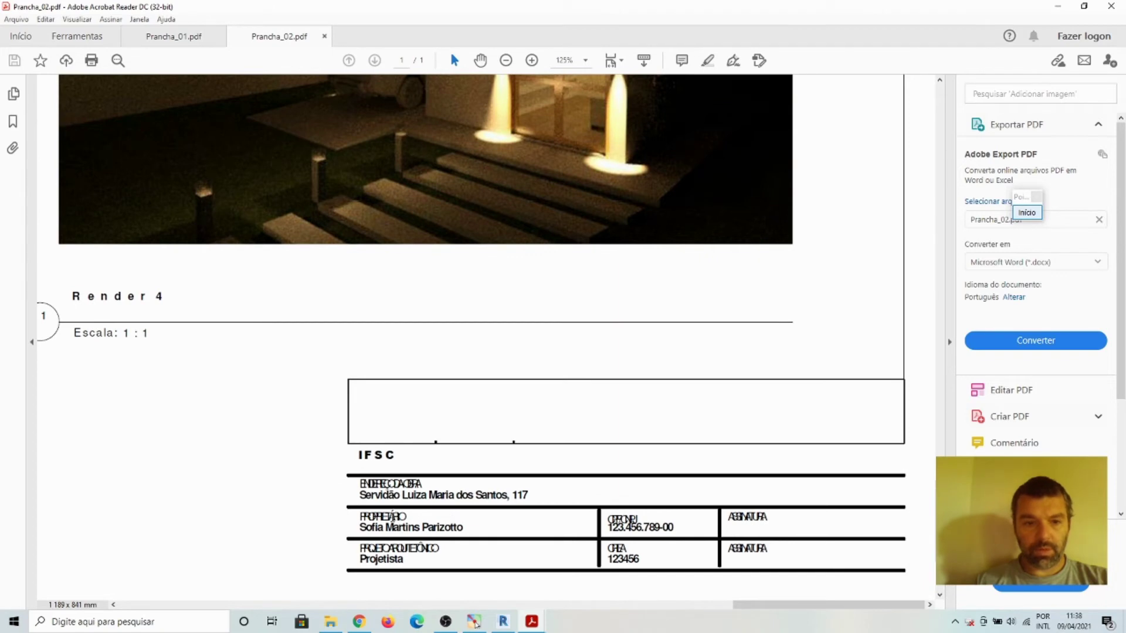
scroll(404, 507, down, 2)
scroll(417, 498, down, 3)
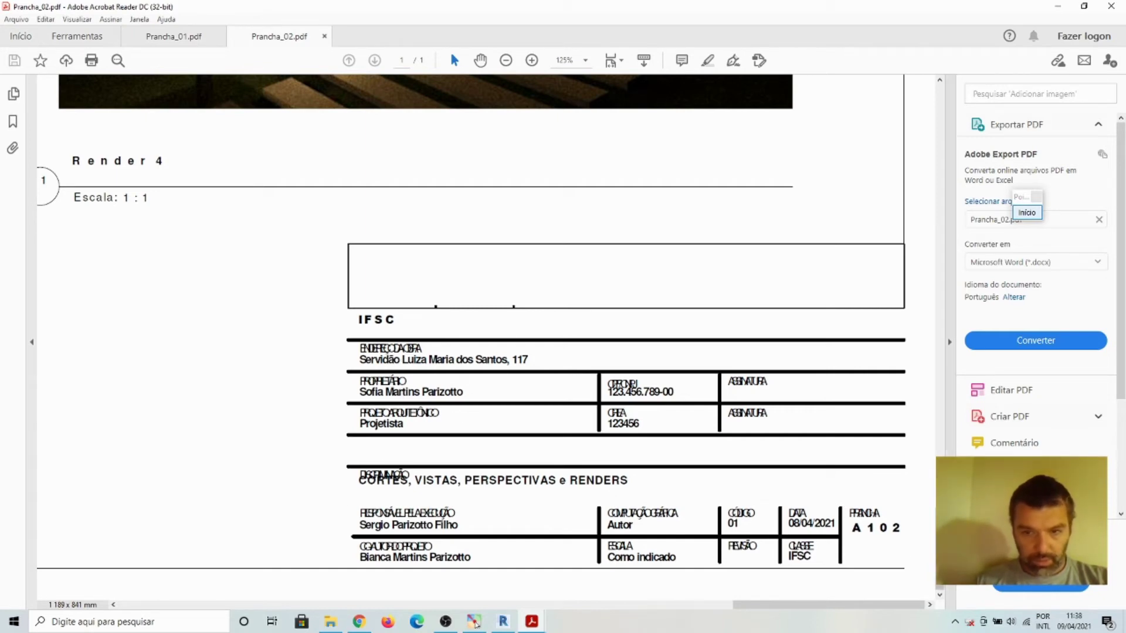
scroll(411, 322, up, 2)
scroll(411, 323, up, 2)
scroll(410, 323, up, 3)
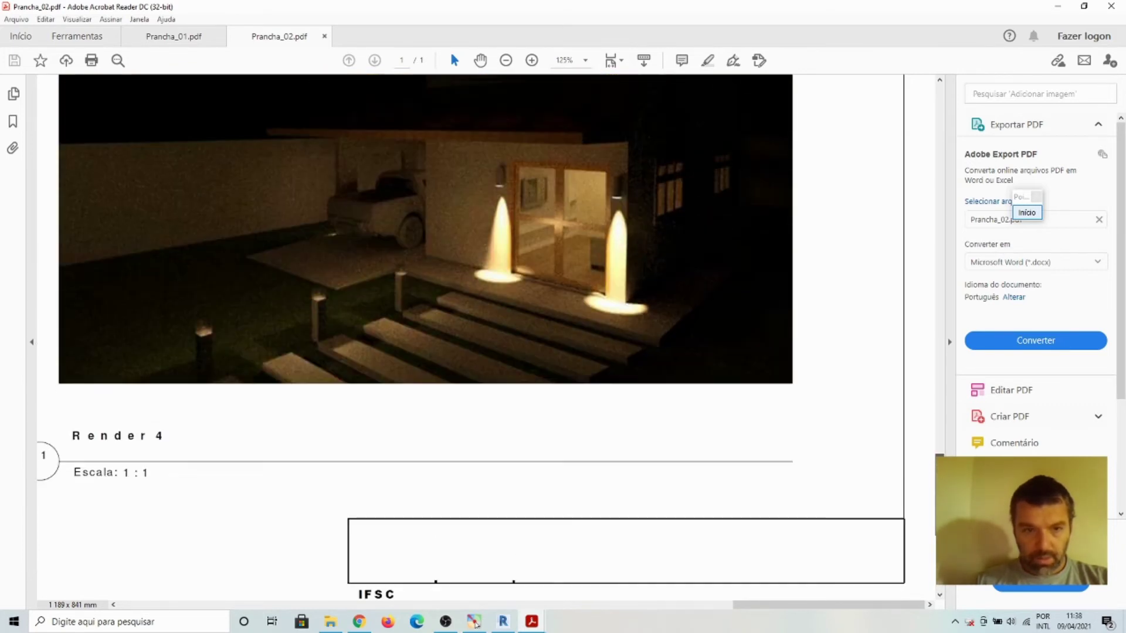
scroll(411, 323, up, 4)
scroll(941, 449, up, 2)
scroll(940, 449, up, 2)
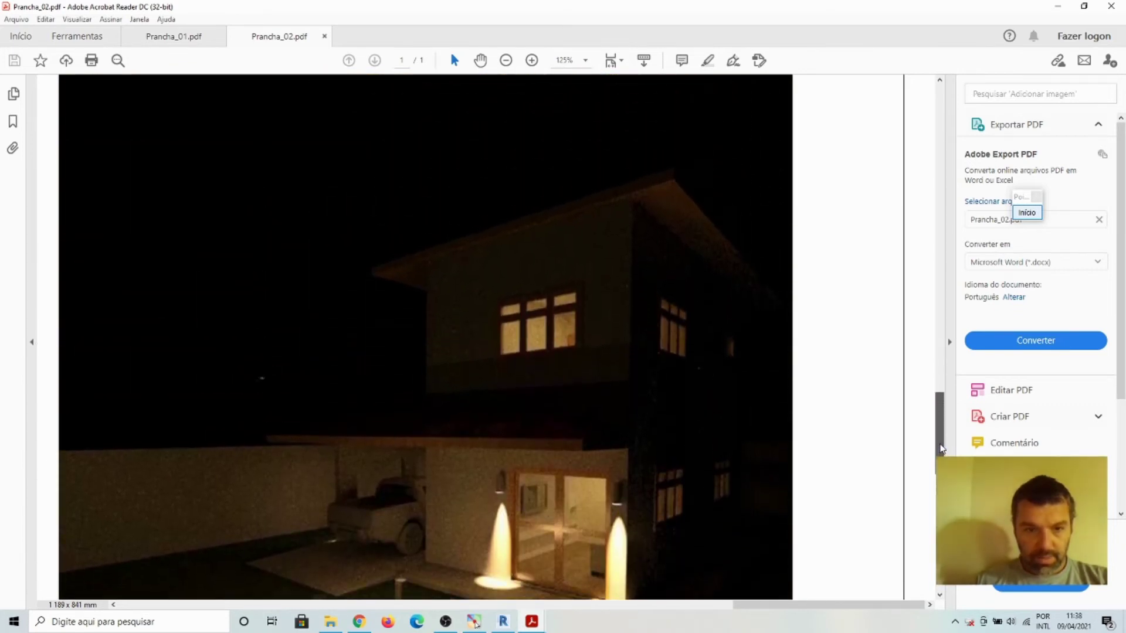
mouse_move(941, 449)
mouse_down()
mouse_move(934, 334)
mouse_move(960, 170)
mouse_move(962, 187)
mouse_up()
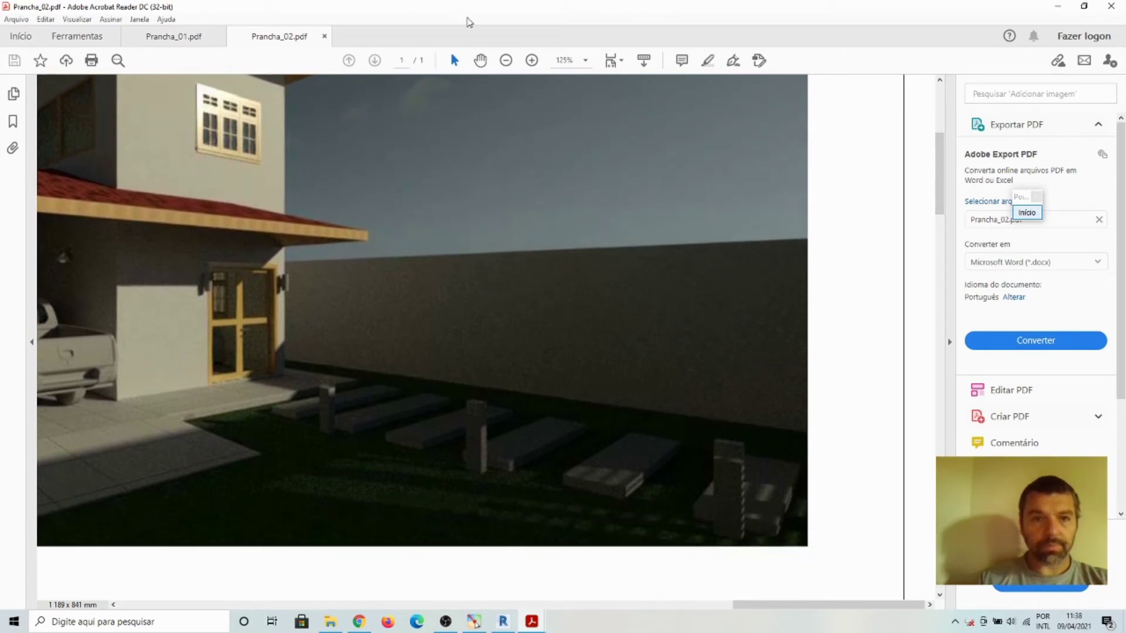
Step: Zoom out from 125% to 29.7% to see many of the sheet's drawings together
click(507, 65)
click(506, 65)
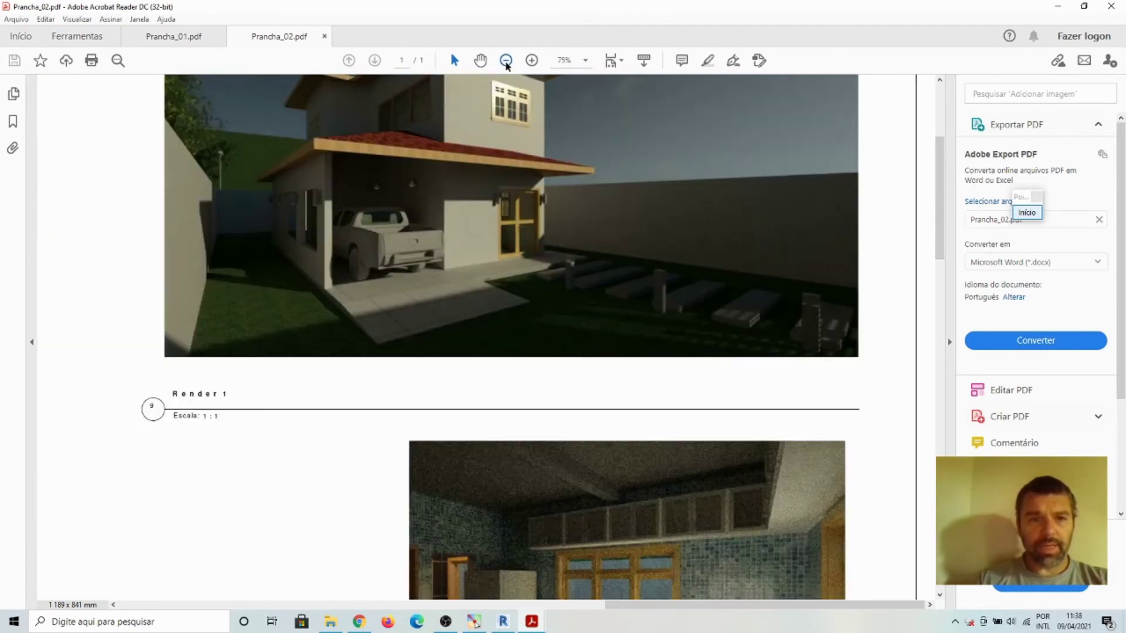
click(507, 65)
click(507, 65)
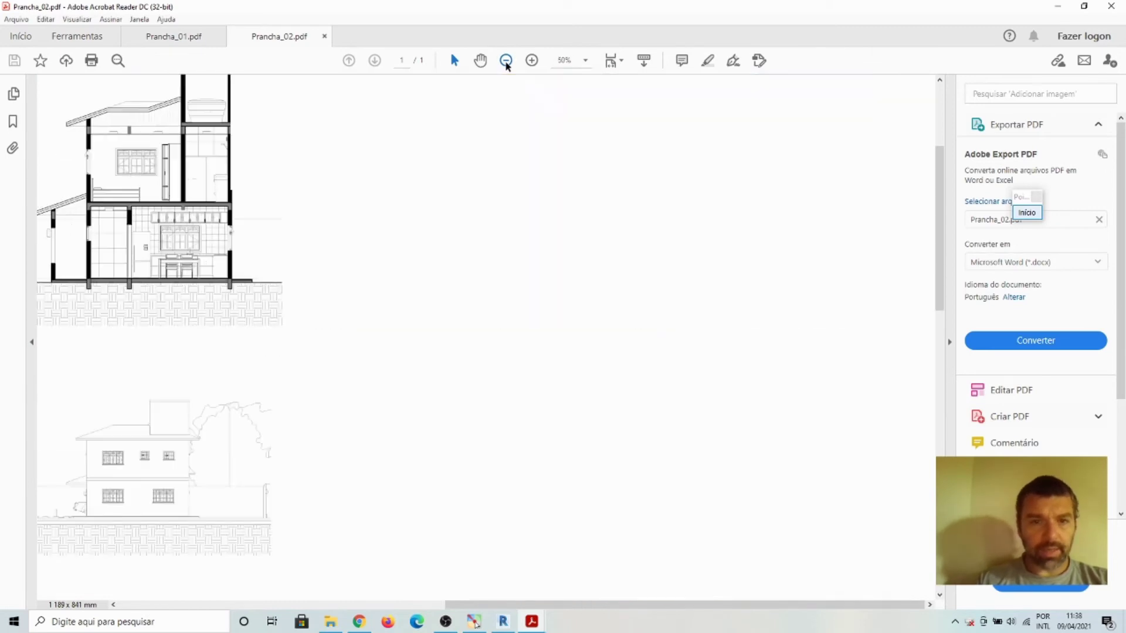
scroll(510, 61, down, 1)
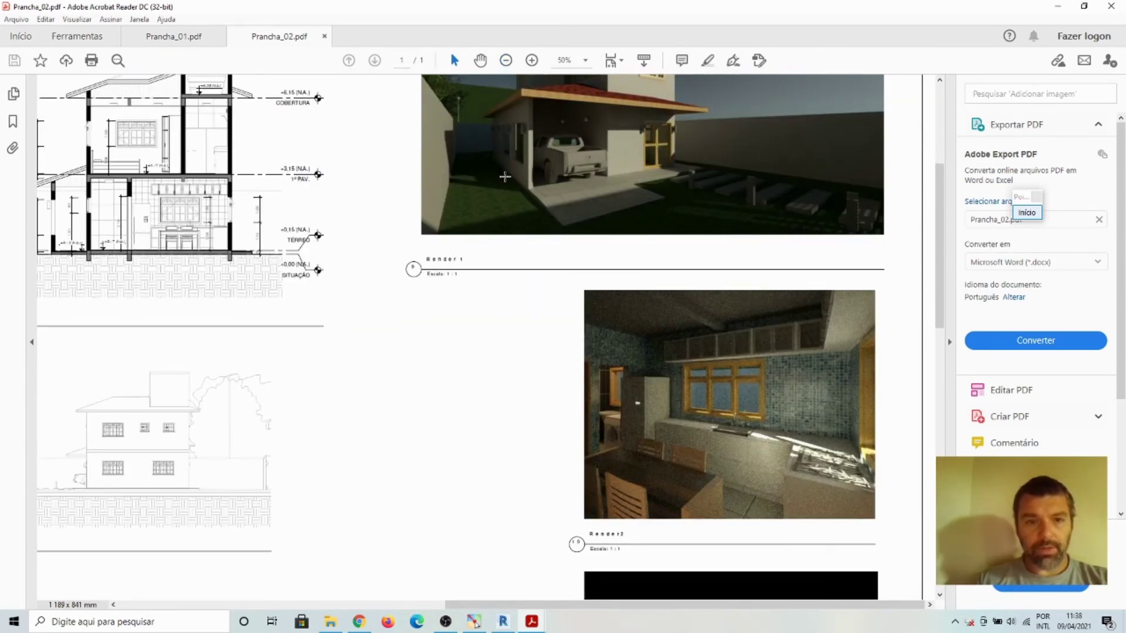
click(507, 61)
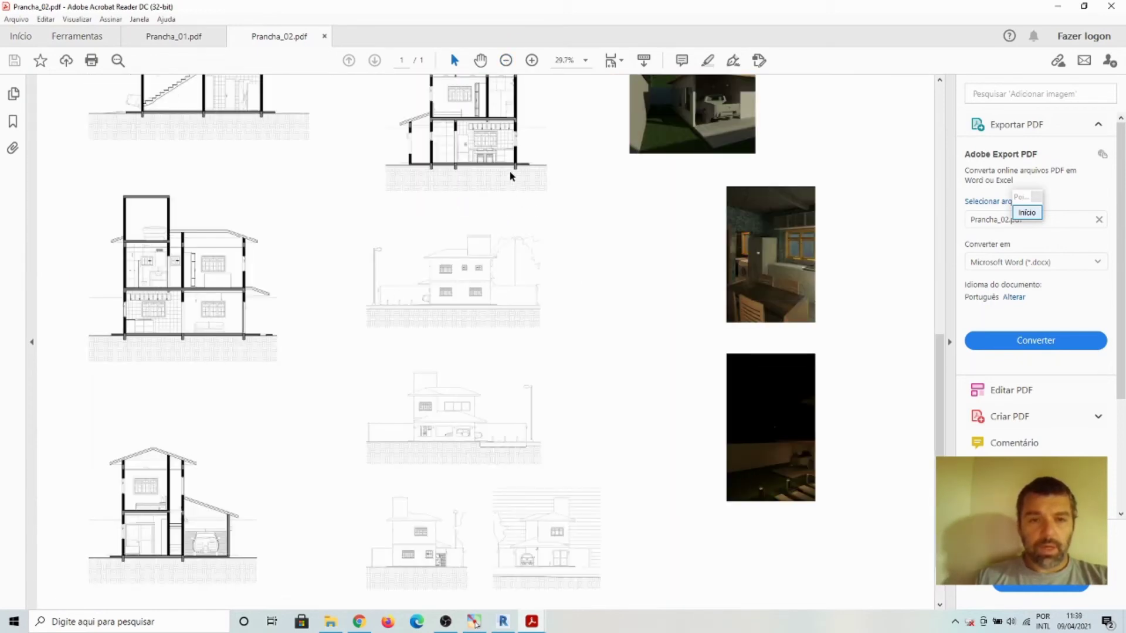
scroll(510, 176, up, 1)
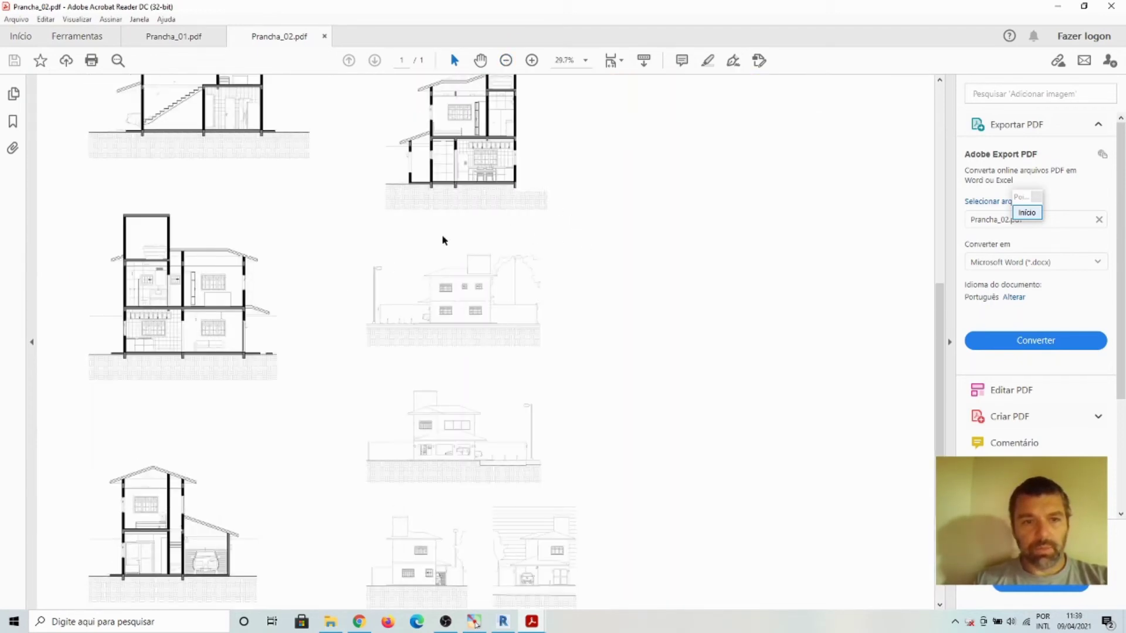
scroll(495, 209, up, 1)
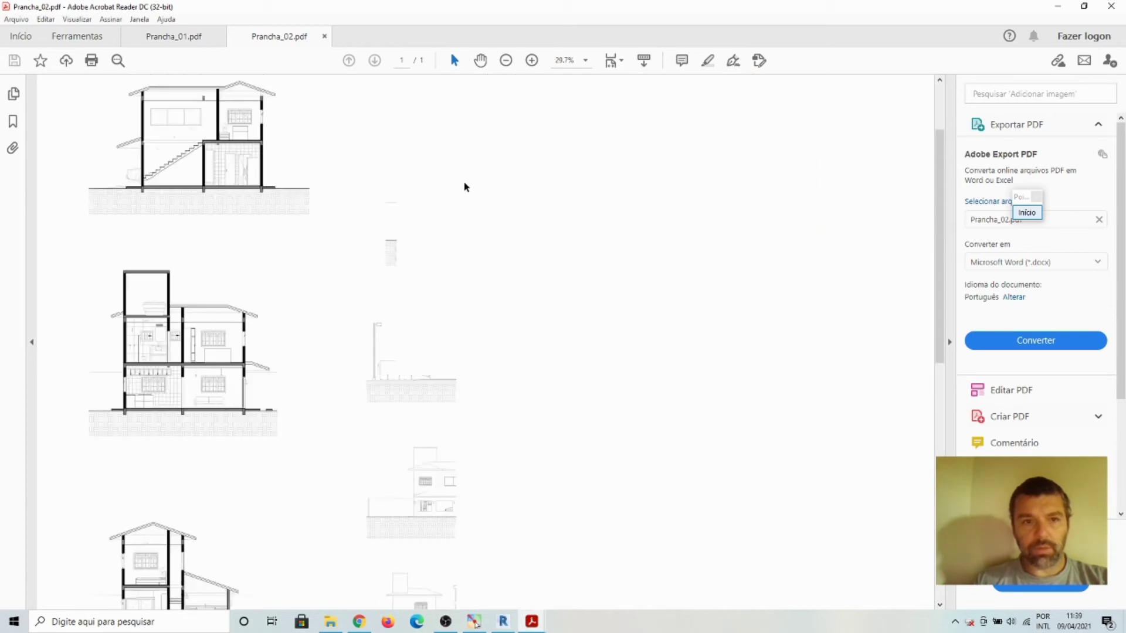
Step: In Revit, zoom into sheet A102's Render 4 caption and IFSC title block, then back out
click(490, 571)
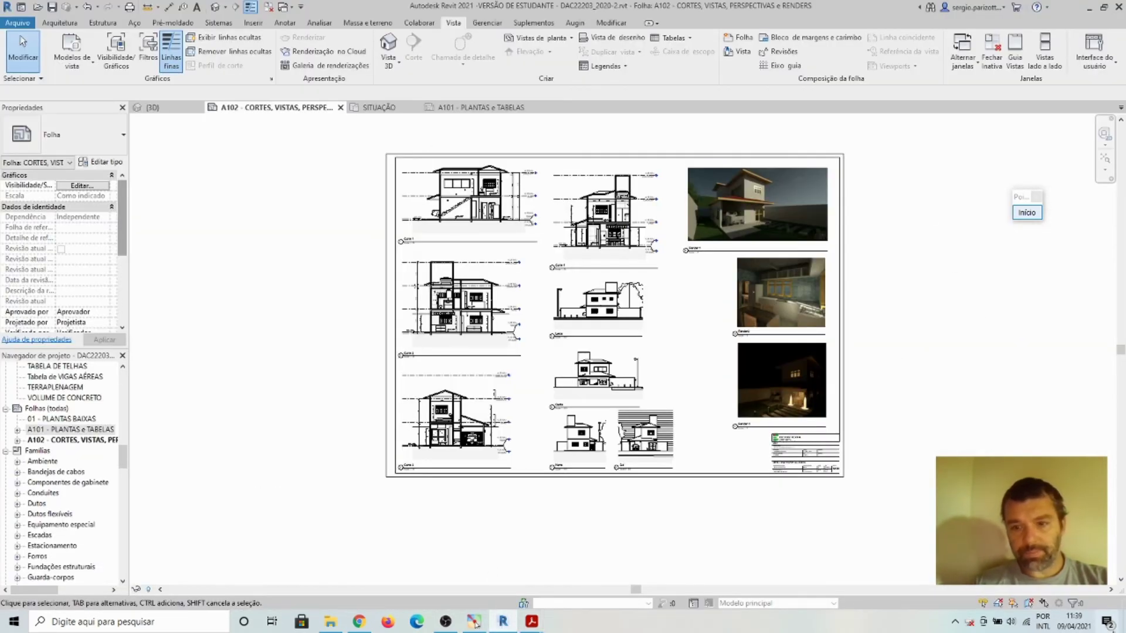
scroll(815, 495, up, 2)
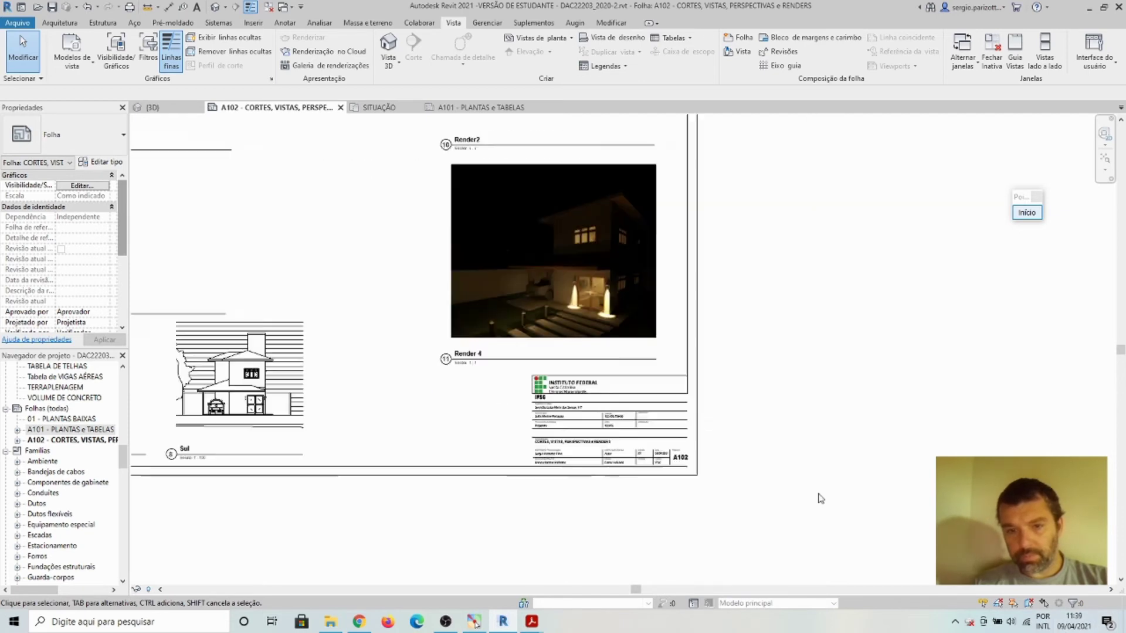
scroll(762, 499, up, 1)
scroll(759, 498, up, 1)
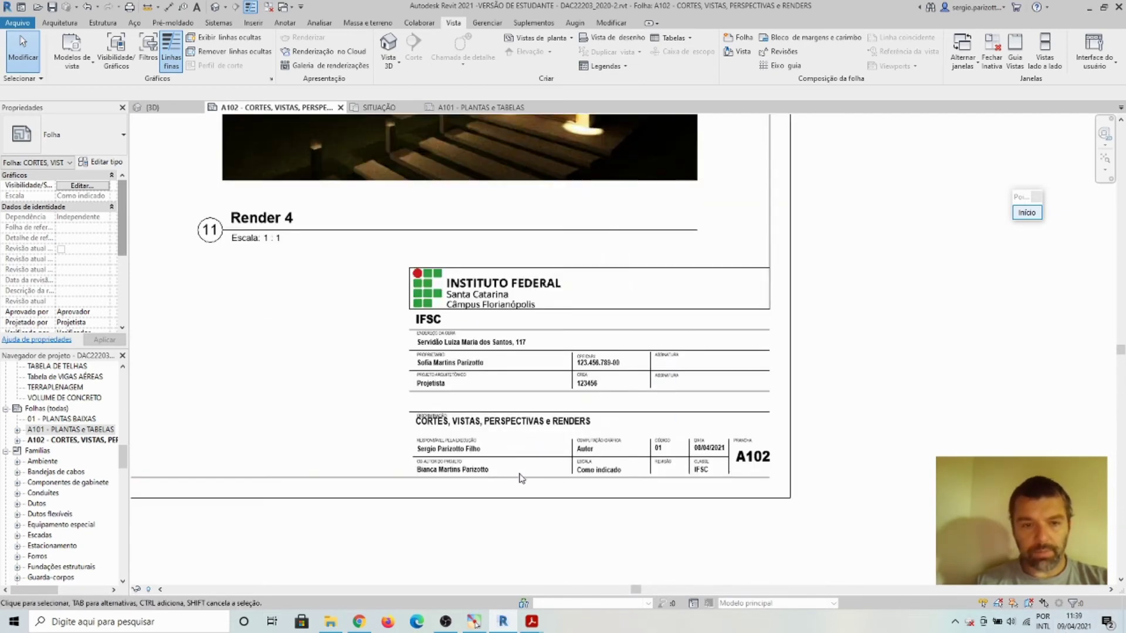
scroll(521, 478, up, 4)
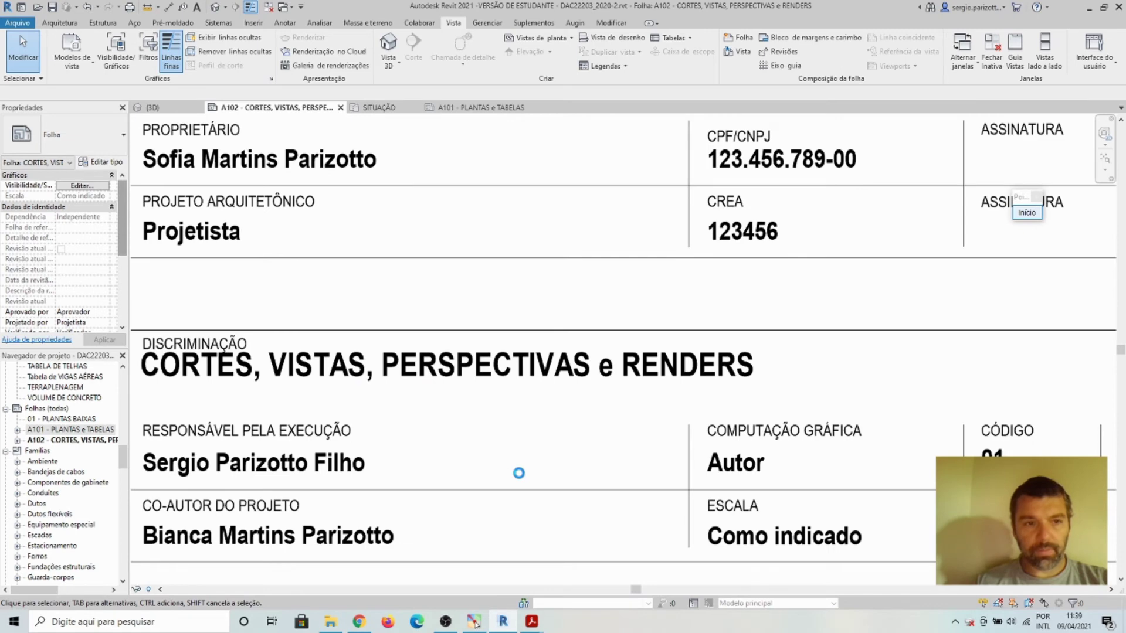
scroll(504, 524, down, 4)
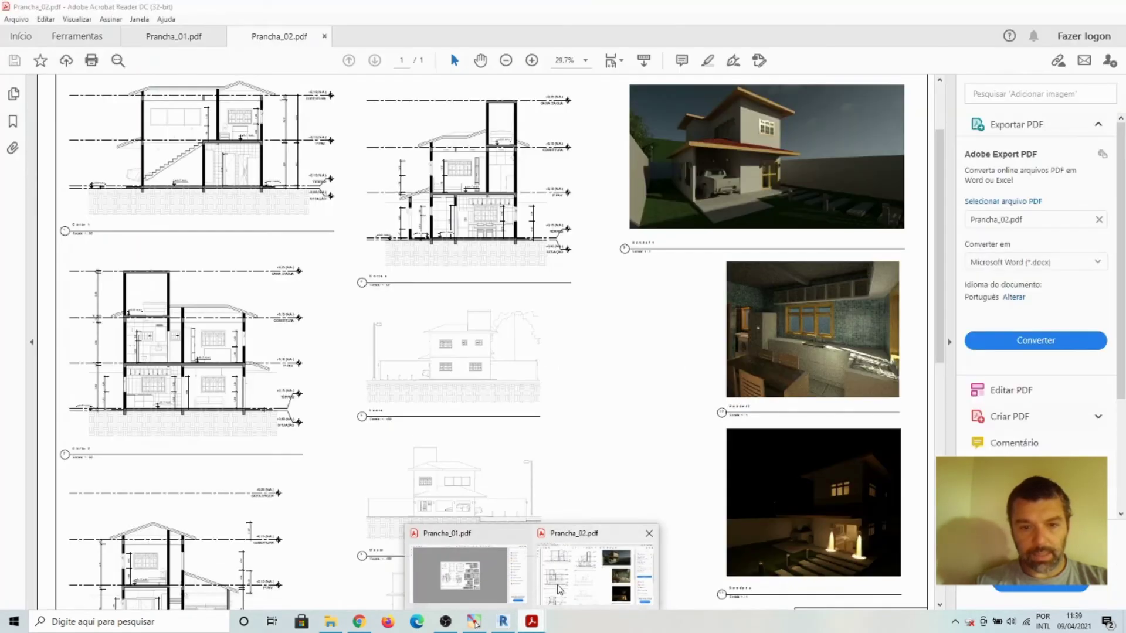
Step: Return to Prancha_02.pdf and zoom to 100% to inspect the Corte 1 section
click(592, 563)
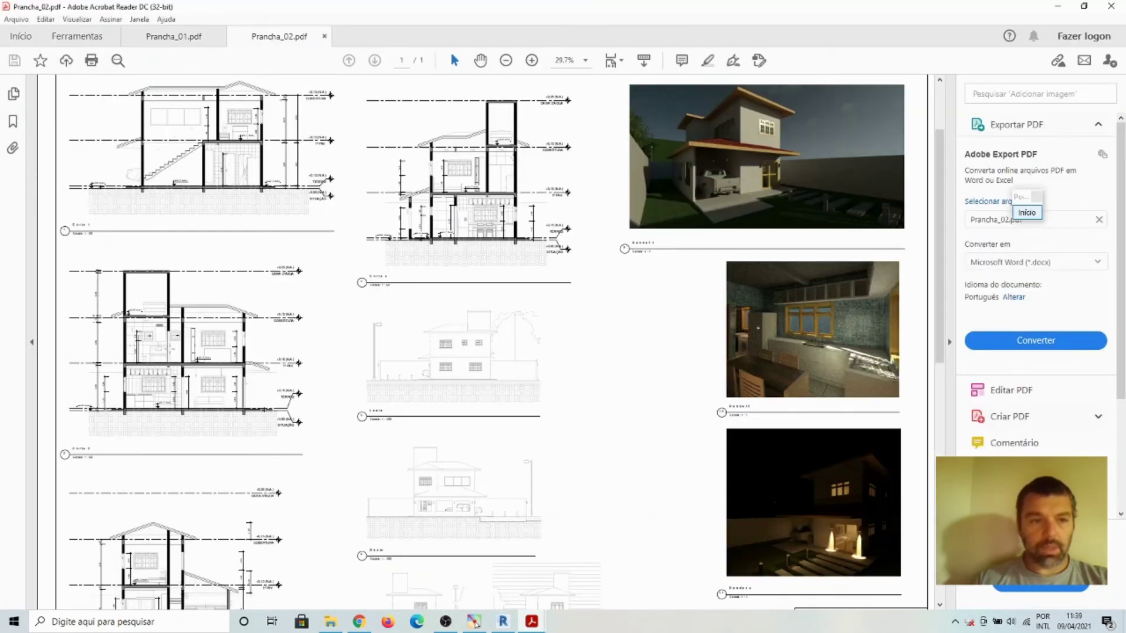
scroll(756, 555, up, 1)
scroll(756, 556, down, 3)
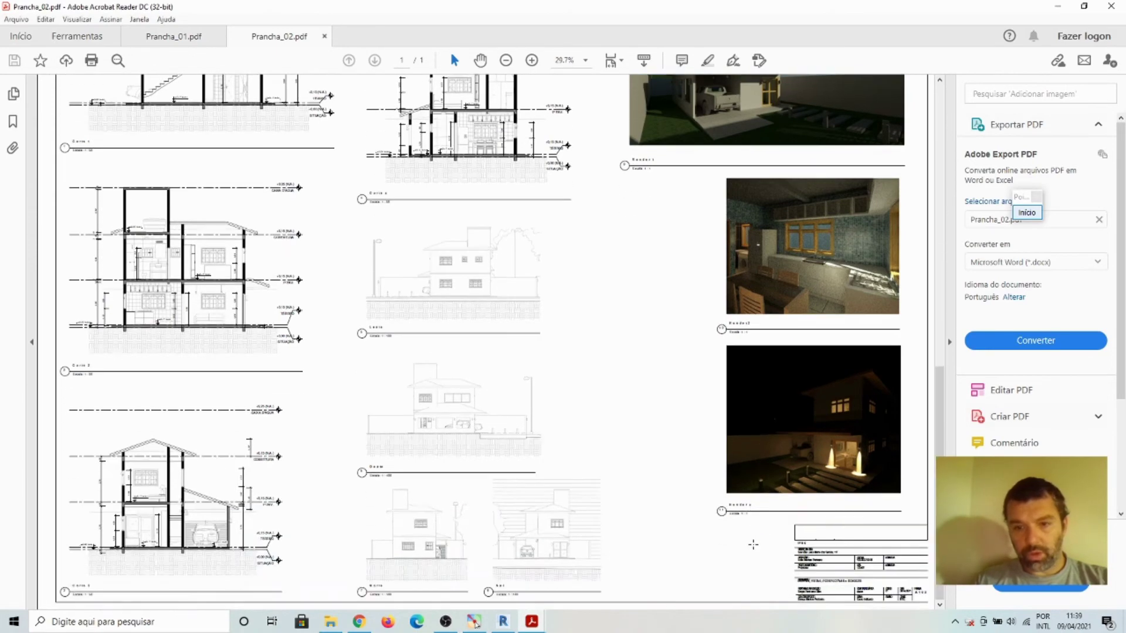
click(531, 61)
click(532, 60)
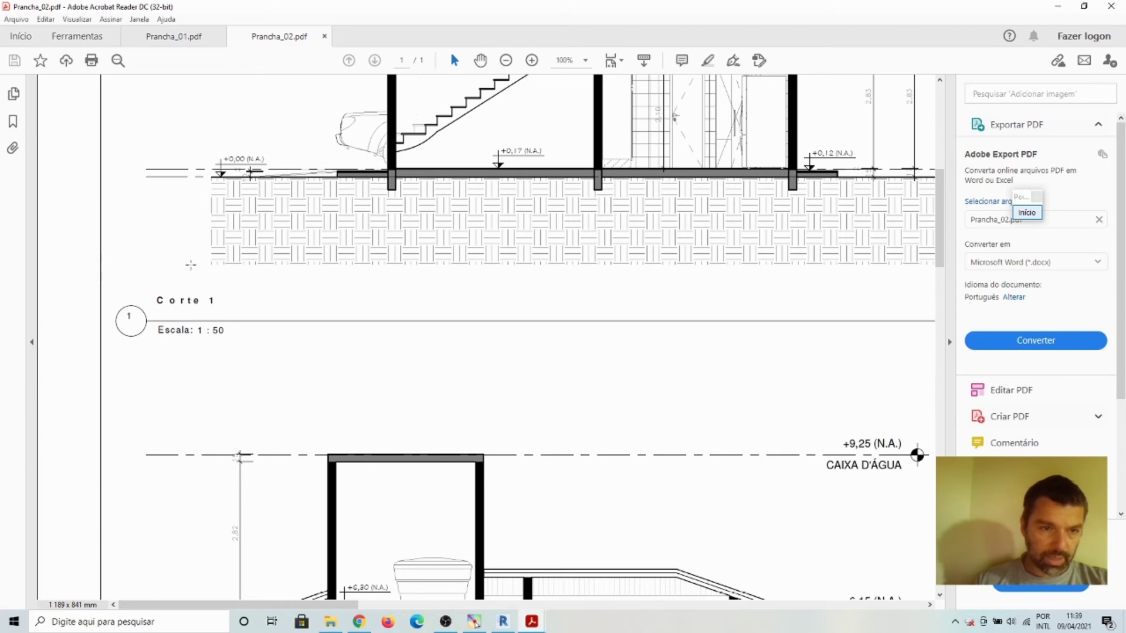
mouse_move(332, 604)
mouse_down()
mouse_move(859, 630)
mouse_move(234, 621)
mouse_up()
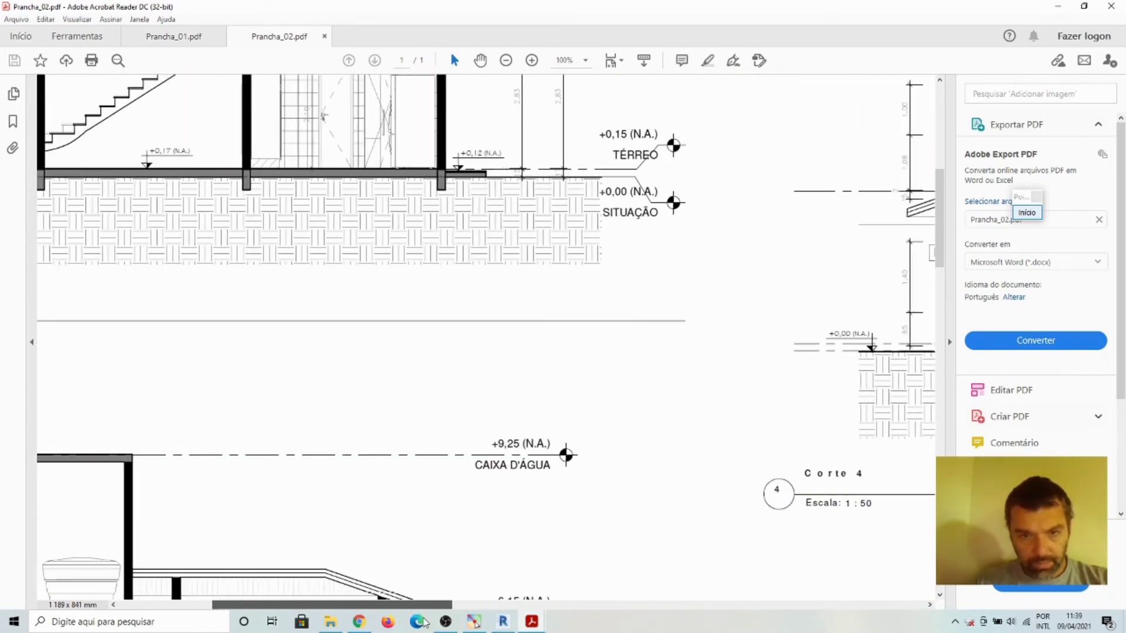
scroll(662, 324, up, 5)
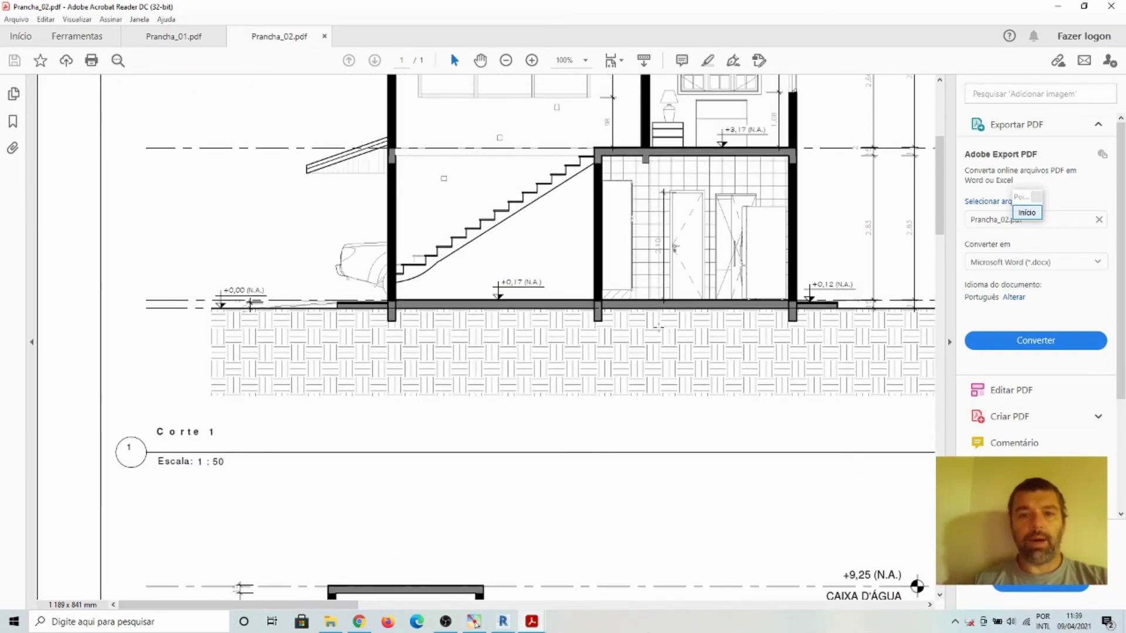
scroll(663, 324, up, 1)
scroll(663, 325, up, 3)
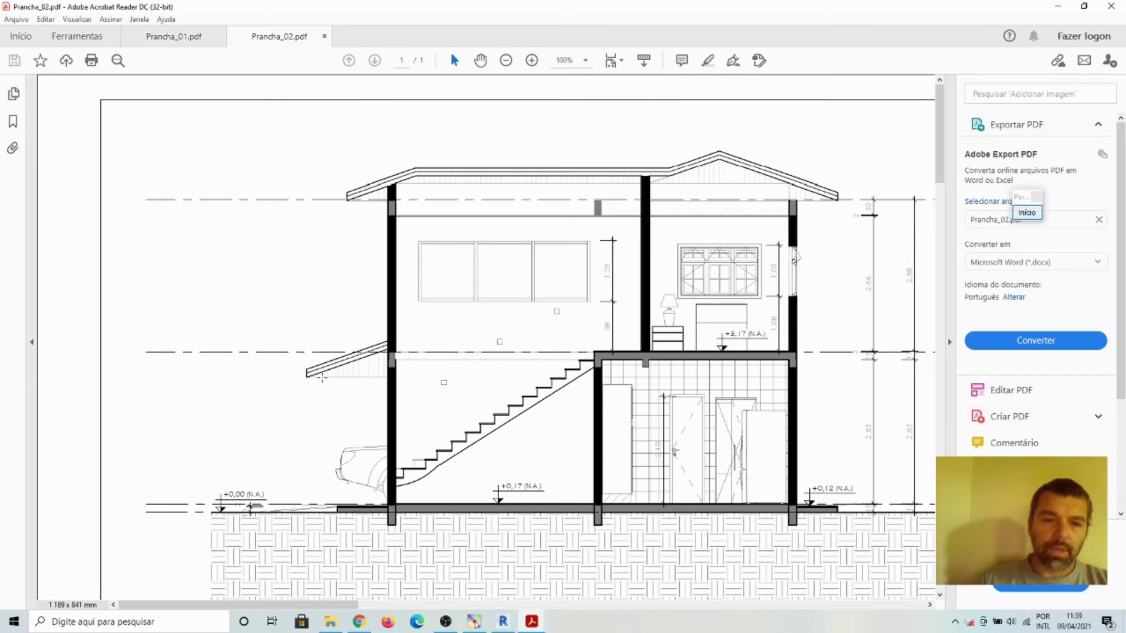
Step: Zoom out to 12.5% so the whole A102 sheet fits in the window
click(506, 61)
click(506, 60)
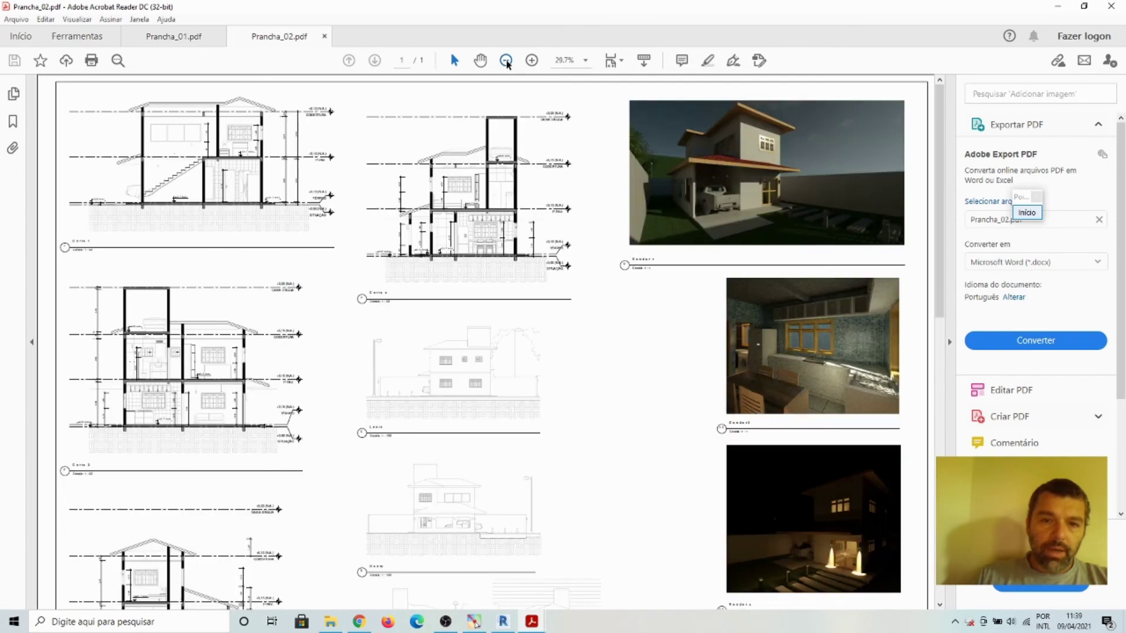
click(507, 60)
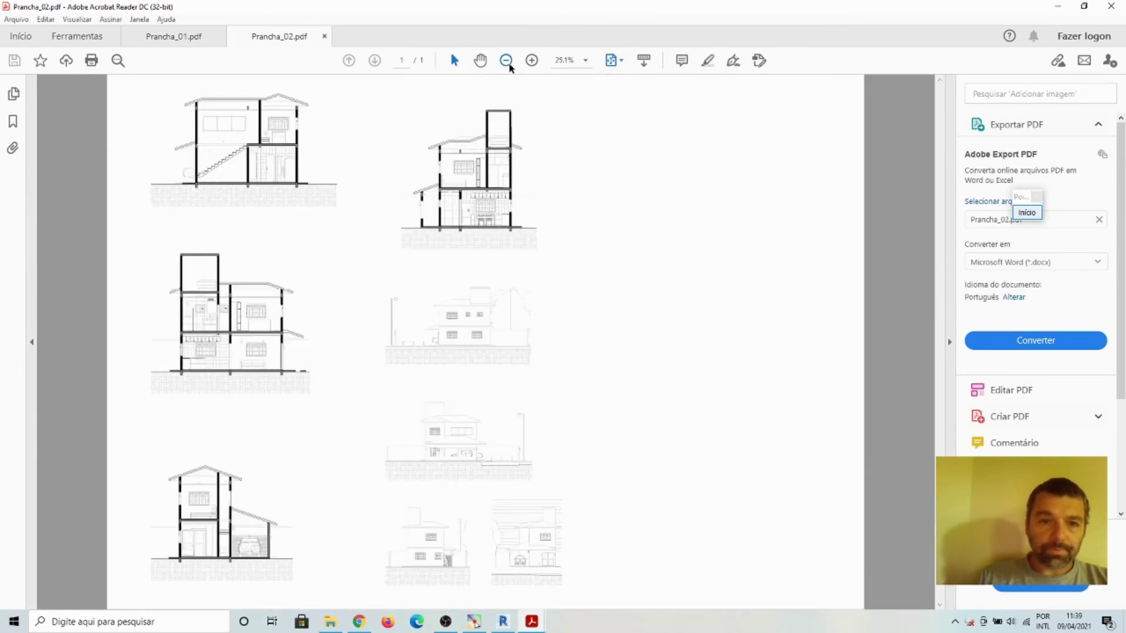
click(508, 63)
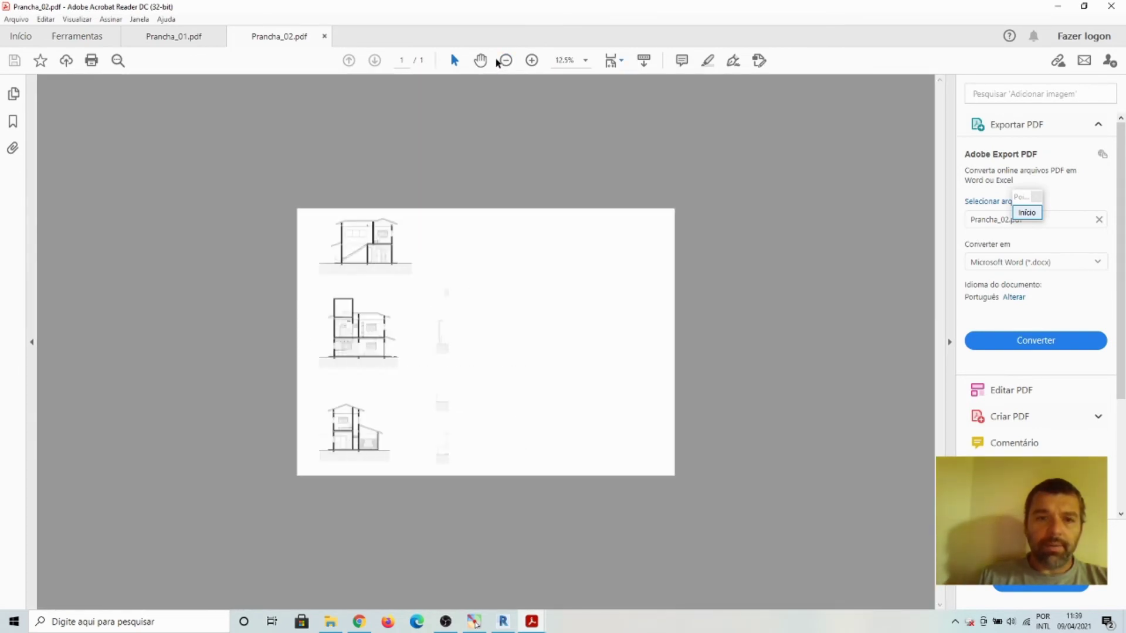